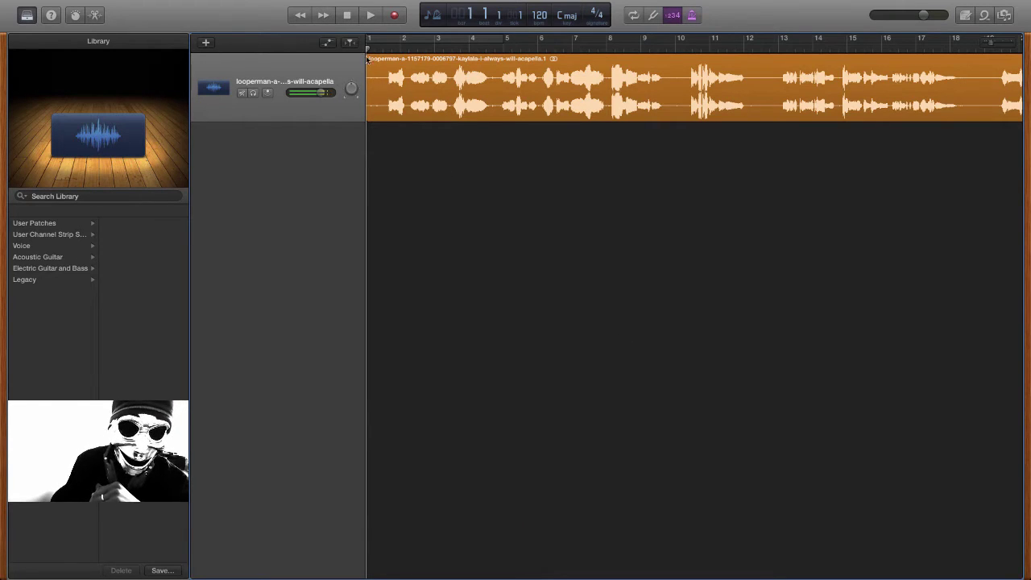
- Play the opening bars of the acapella region and stop playback
scroll(369, 56, "left", 1)
left_click(350, 41)
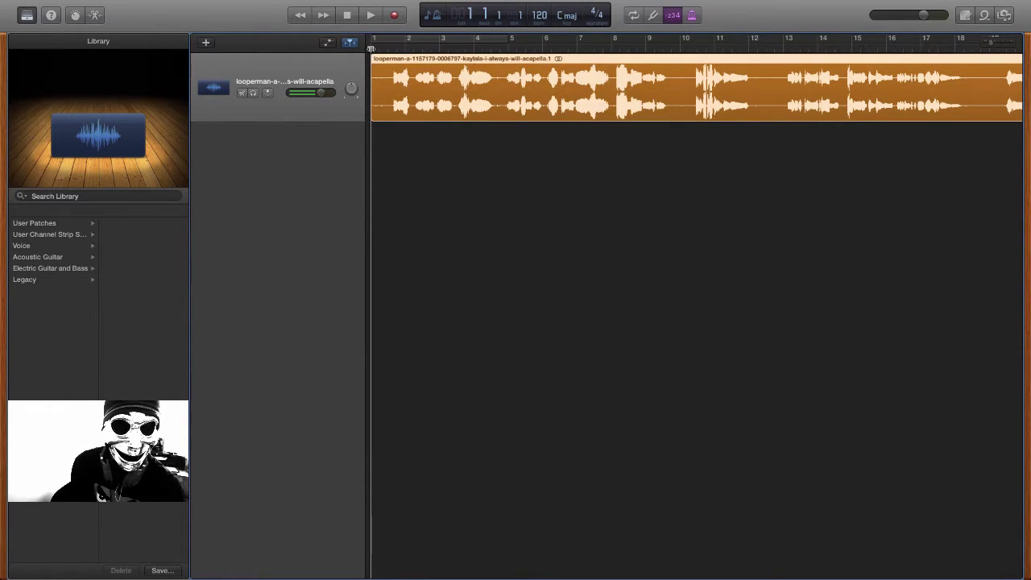
key("space")
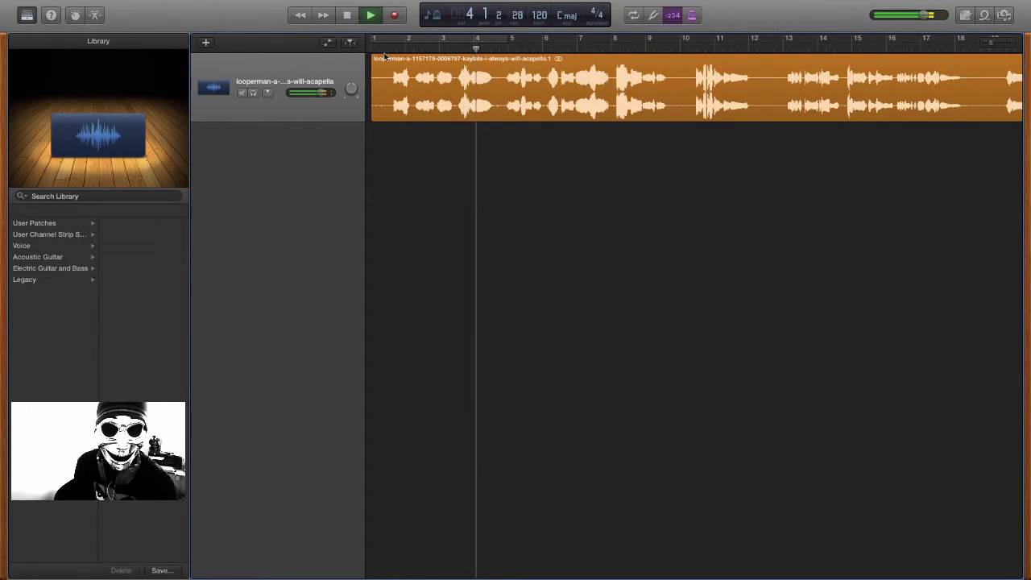
key("space")
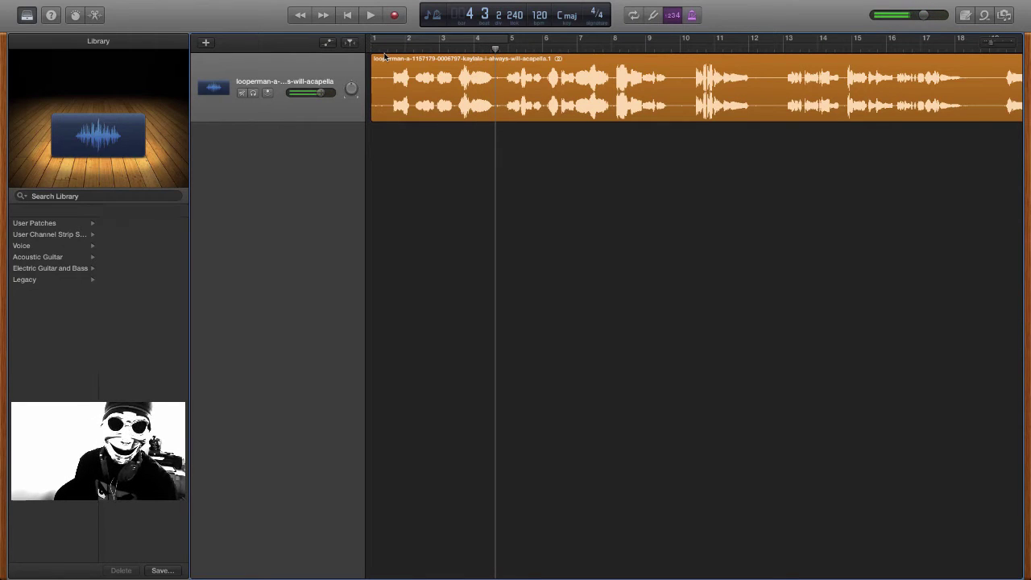
- Trim the silence off the start of the acapella region and move the region to bar 1
left_click(387, 49)
left_click_drag(386, 48, 384, 48)
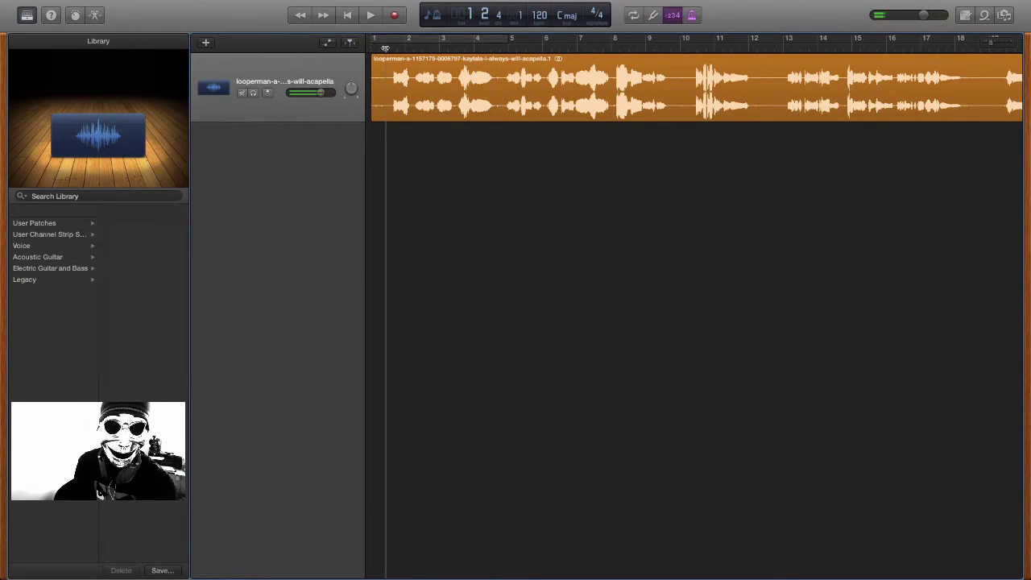
left_click(370, 101)
left_click_drag(370, 102, 391, 102)
left_click_drag(404, 63, 372, 65)
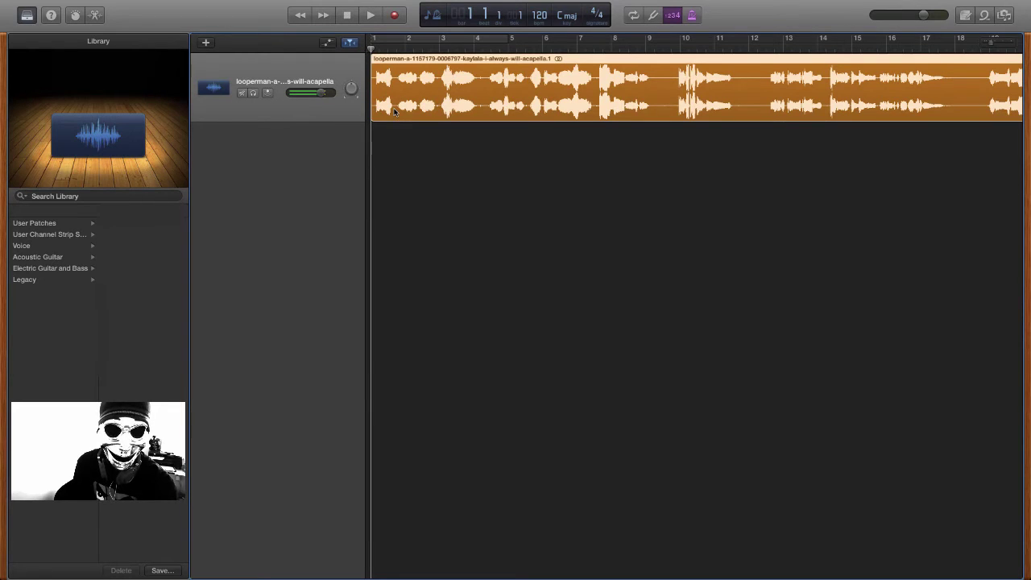
- Play the start of the trimmed acapella region and return the playhead to bar 1
key("space")
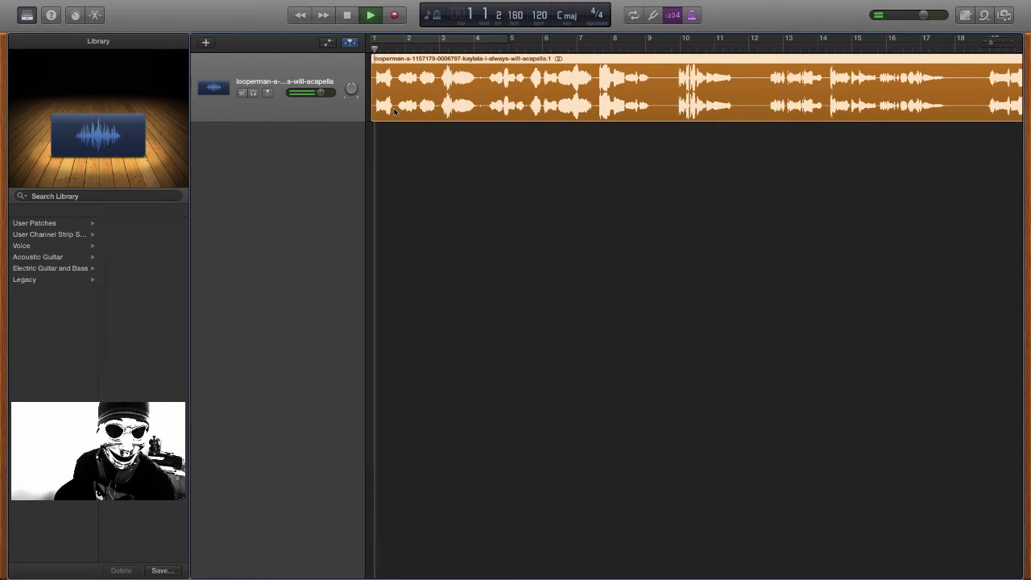
key("space")
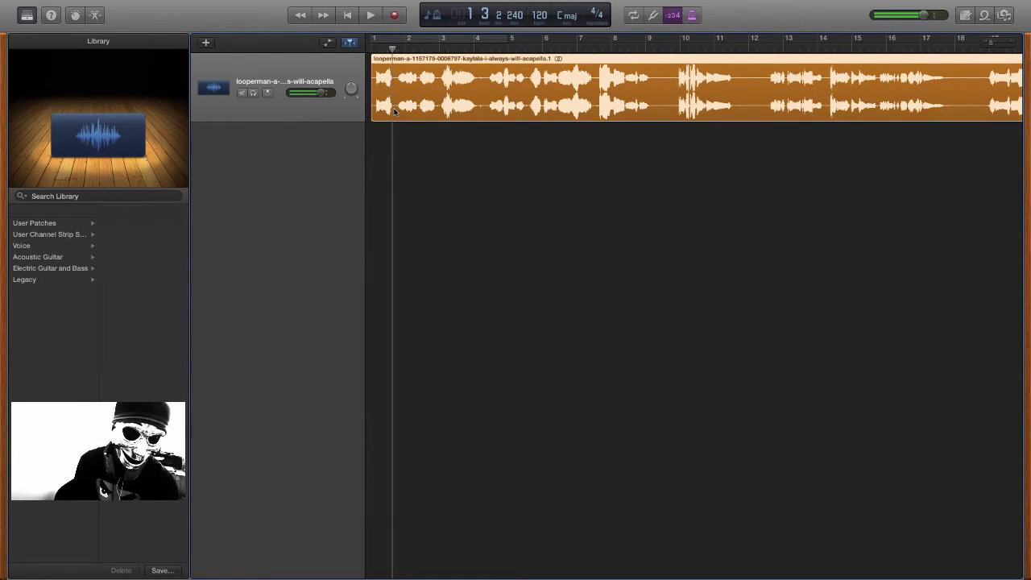
left_click(374, 41)
left_click(374, 40)
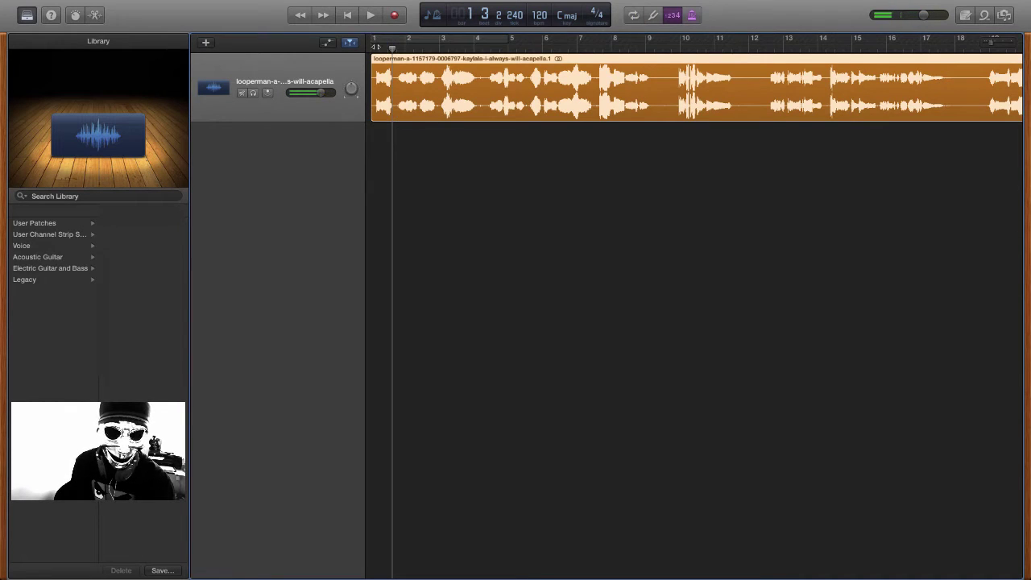
left_click(374, 46)
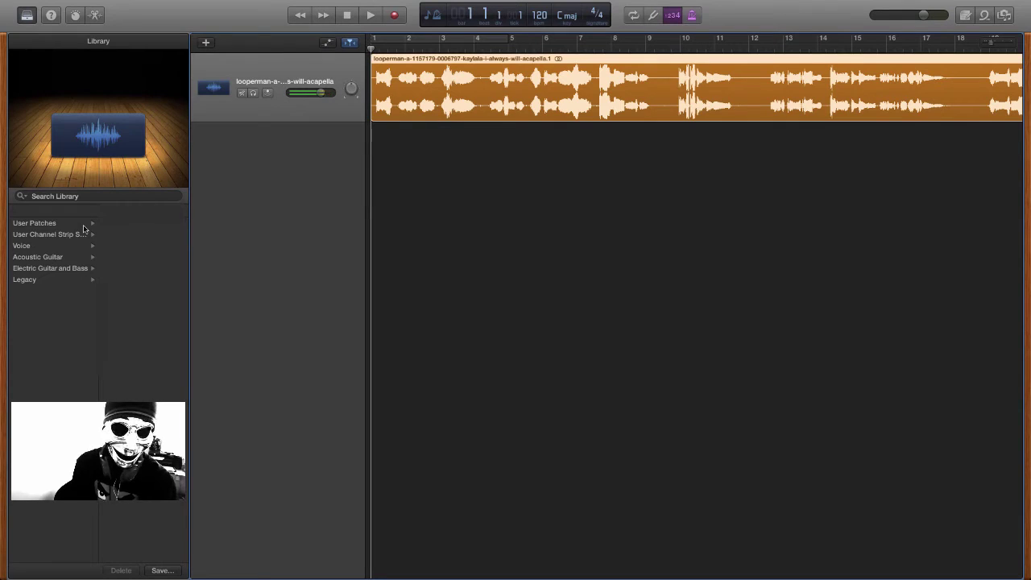
- Open the patch save dialog to view the stored audio patches, and close it without saving
left_click(165, 571)
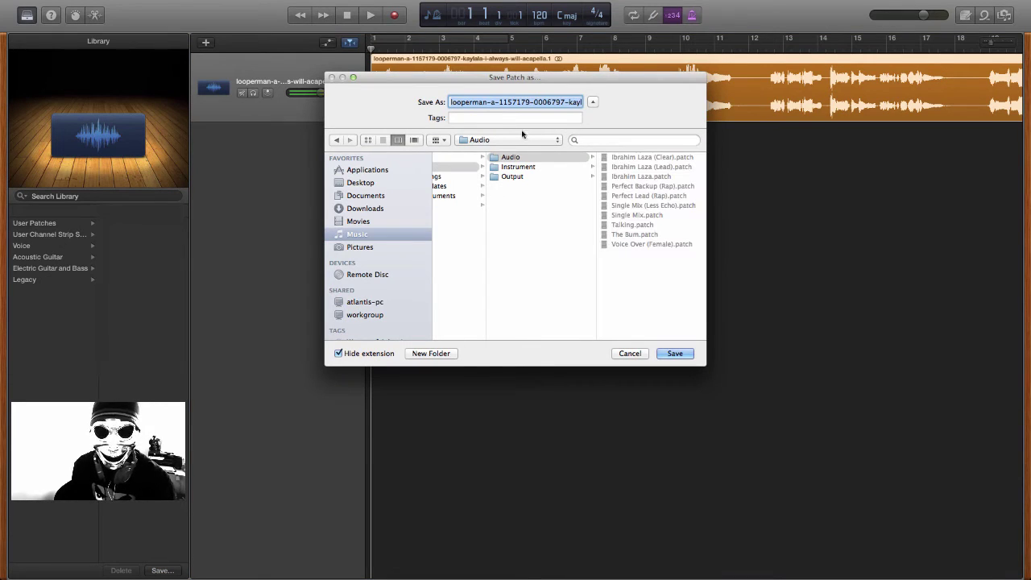
left_click(629, 354)
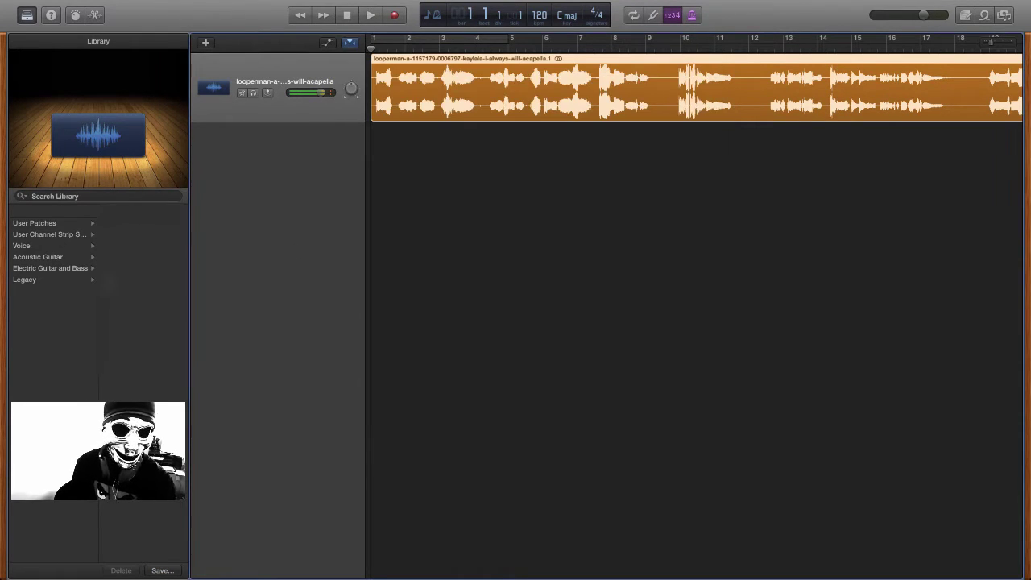
- Try the user patches Single Mix and Perfect Lead (Rap) on the acapella track
left_click(68, 226)
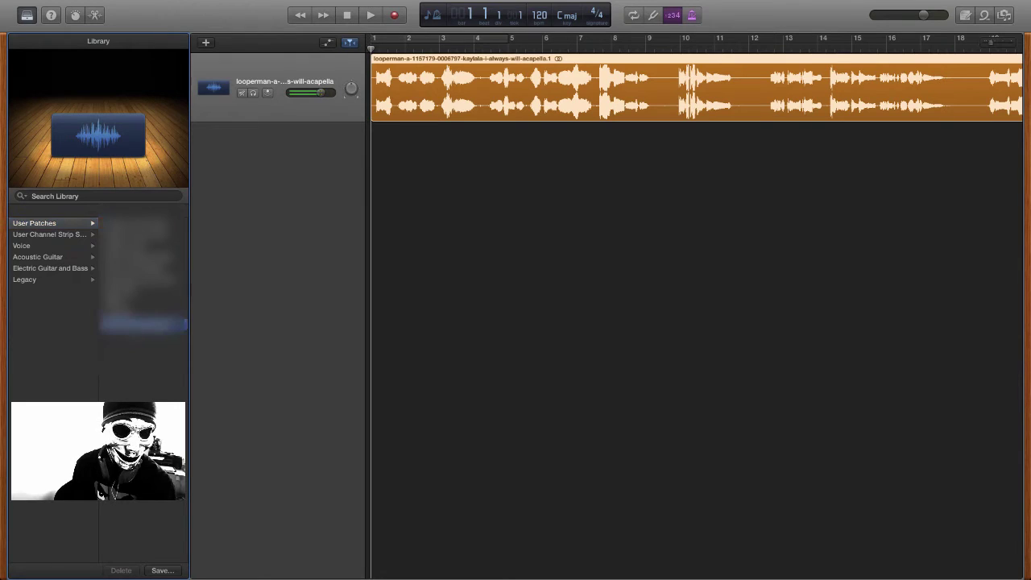
left_click(143, 296)
left_click(144, 290)
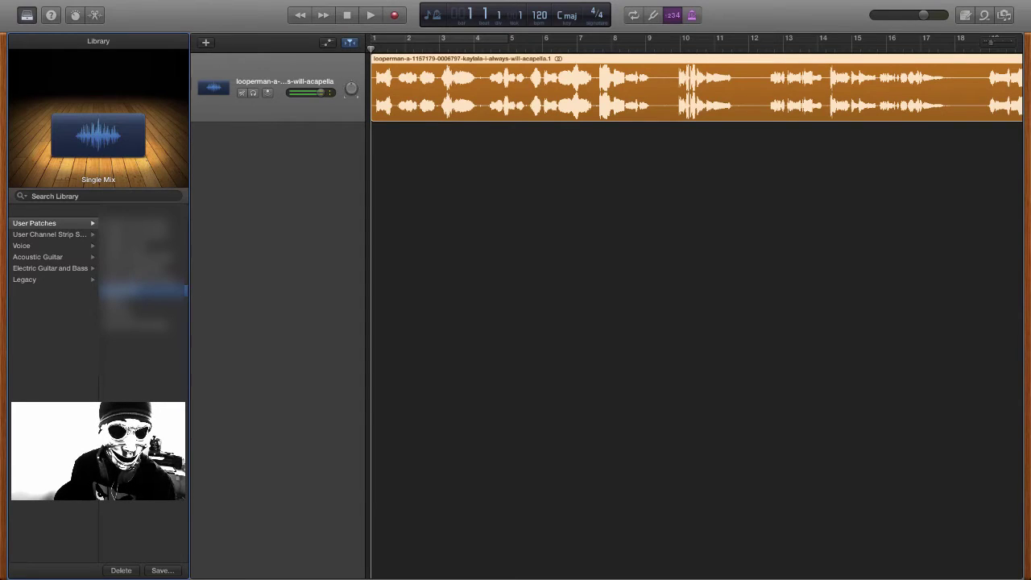
left_click(143, 267)
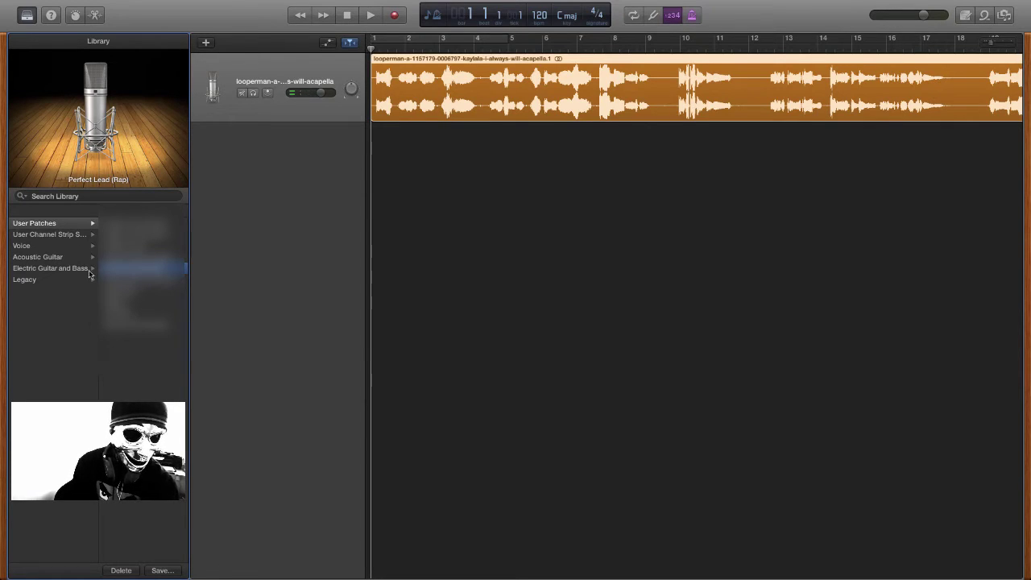
left_click(372, 266)
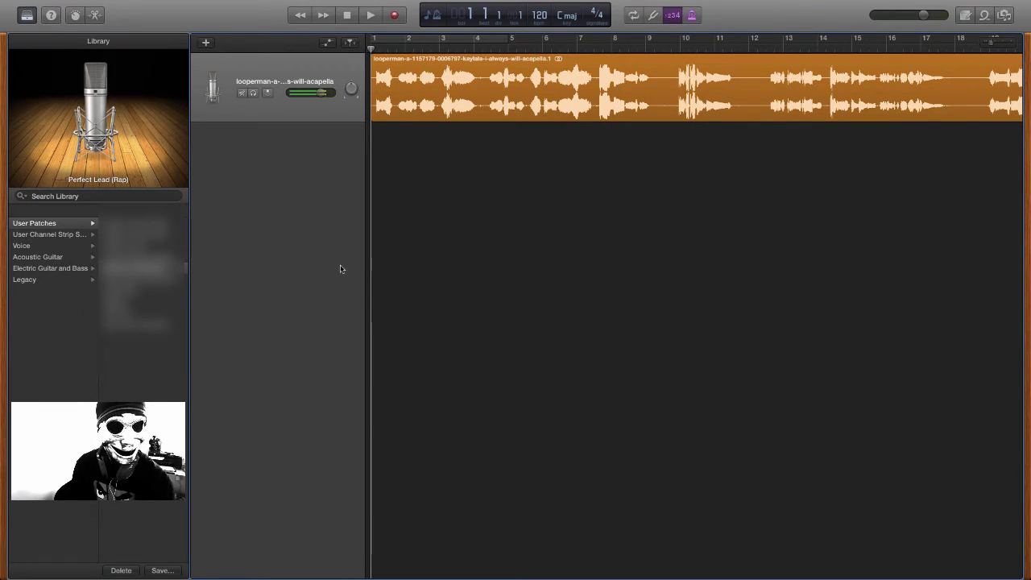
left_click(161, 267)
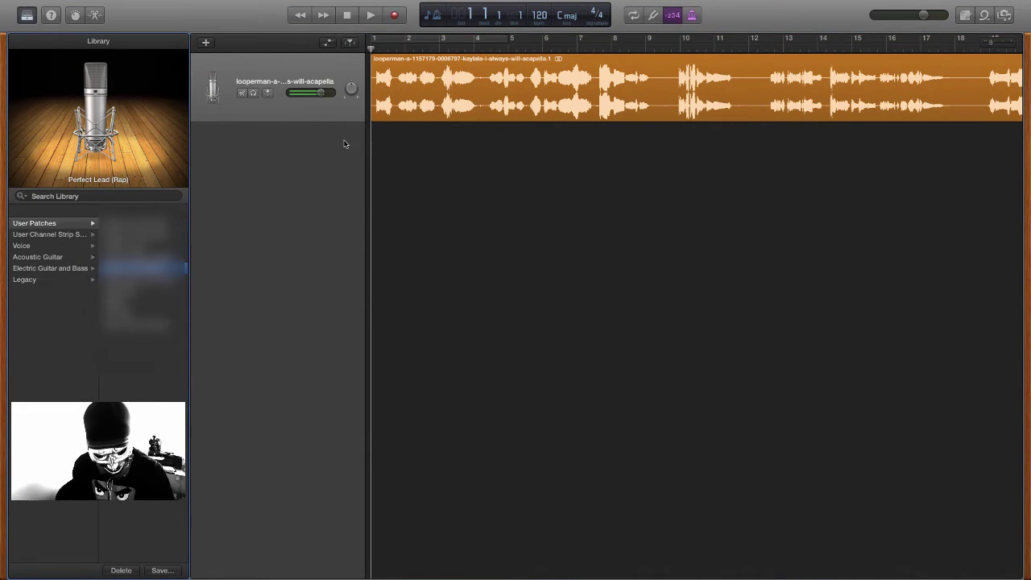
key("Down")
key("Down")
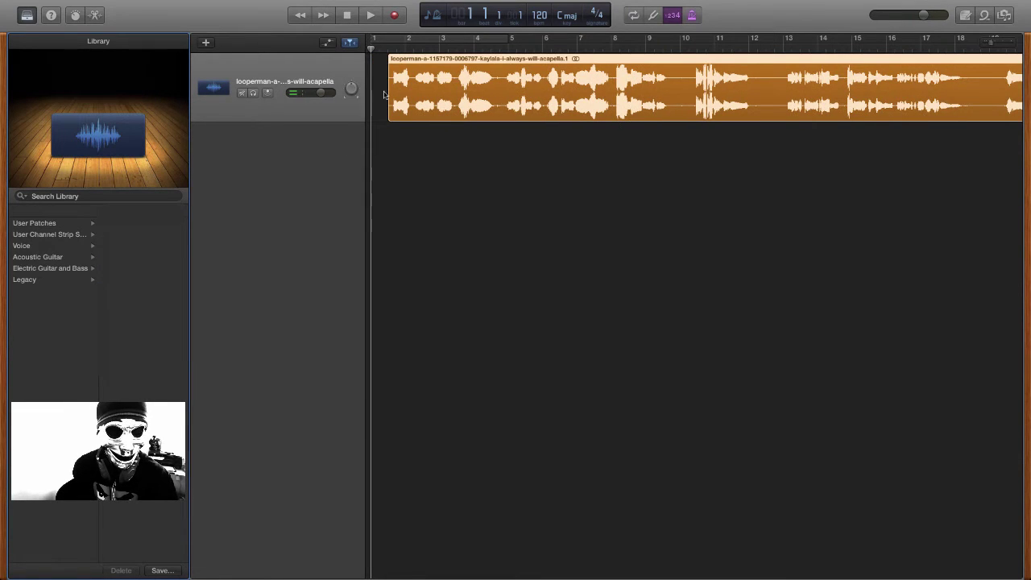
- Move the trimmed acapella region back to bar 1 and duplicate it onto a new audio track below
left_click_drag(412, 63, 394, 63)
left_click_drag(306, 121, 306, 194)
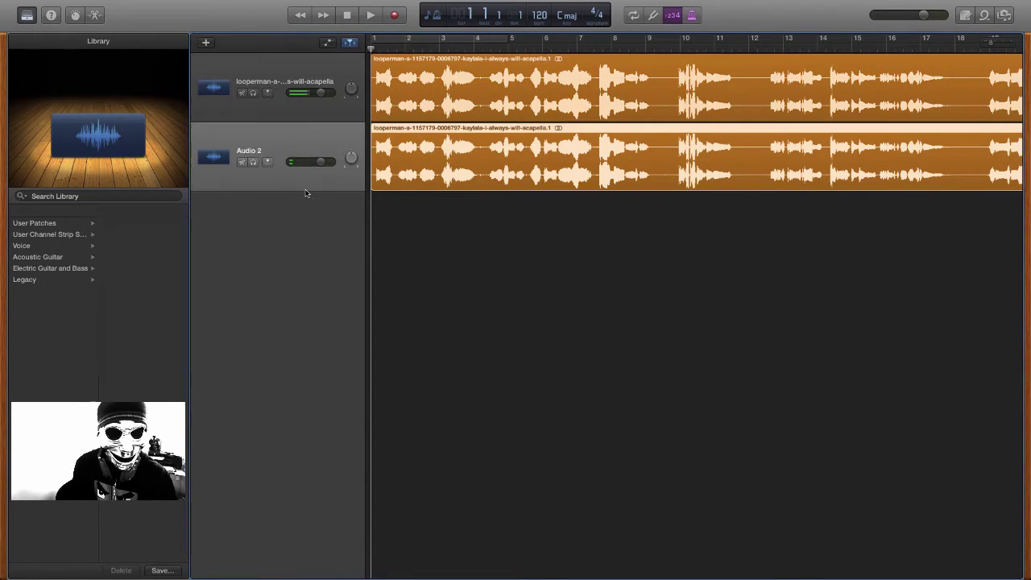
left_click(352, 71)
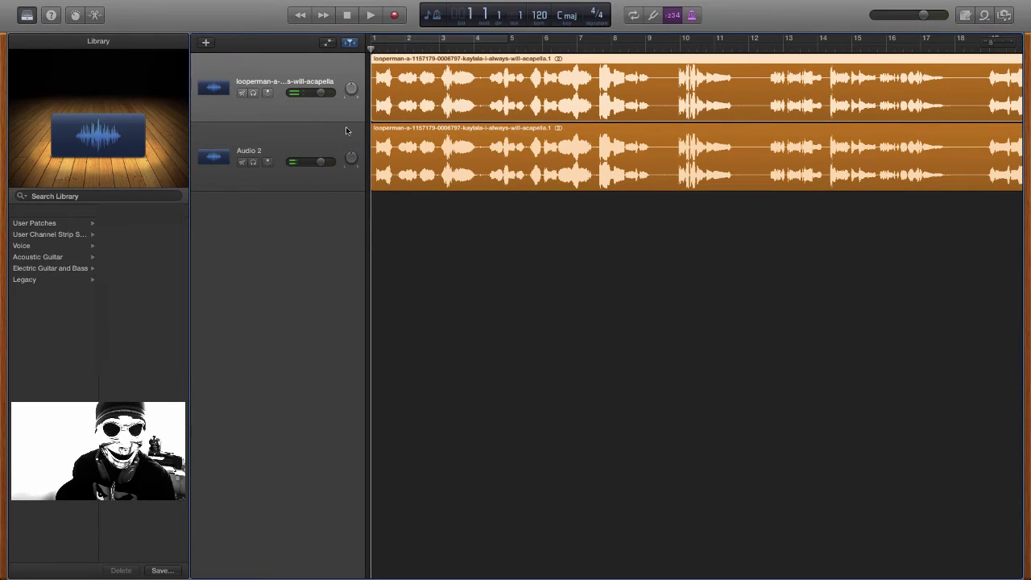
- Apply the user patch Perfect Lead (Rap) to the Audio 2 track
left_click(296, 141)
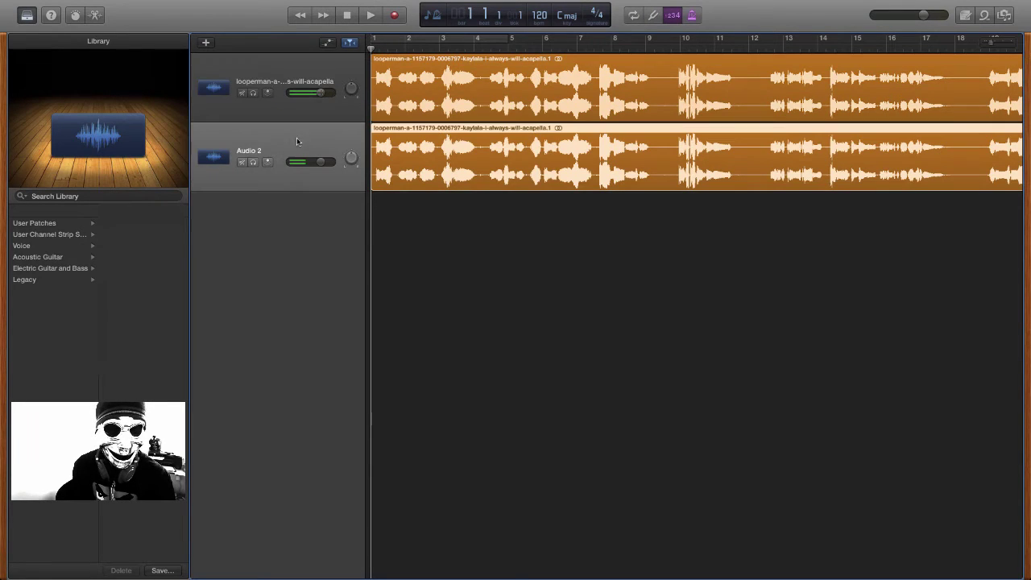
left_click(81, 224)
left_click(141, 268)
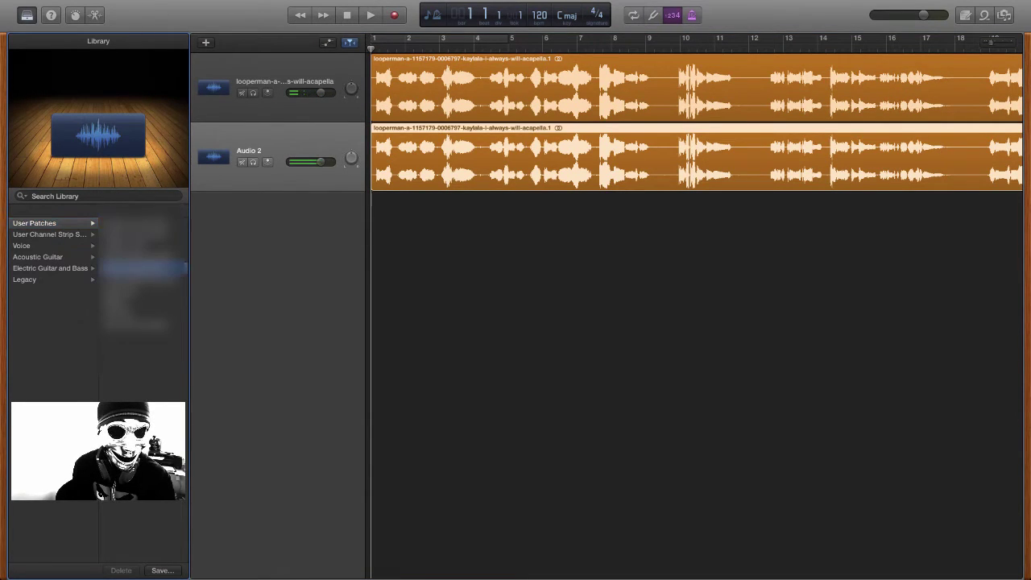
- Mute the patched duplicate track and play the opening bars of the original acapella
left_click(281, 107)
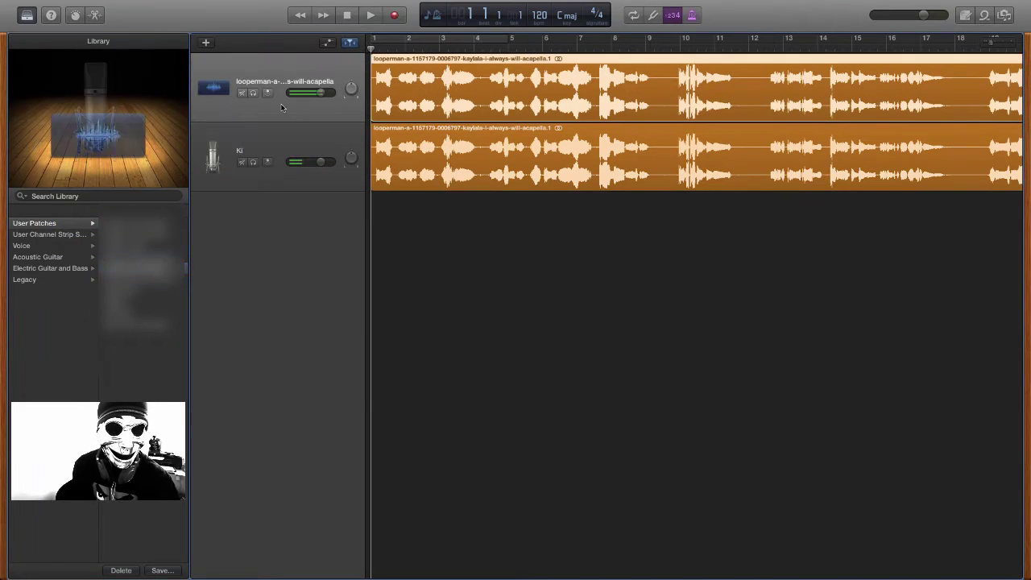
left_click(240, 162)
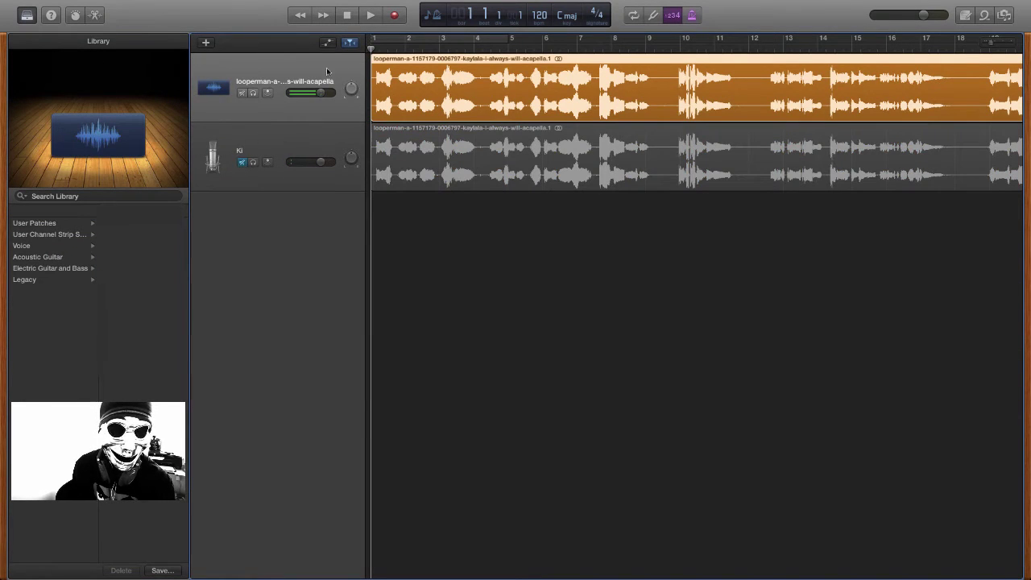
left_click(368, 15)
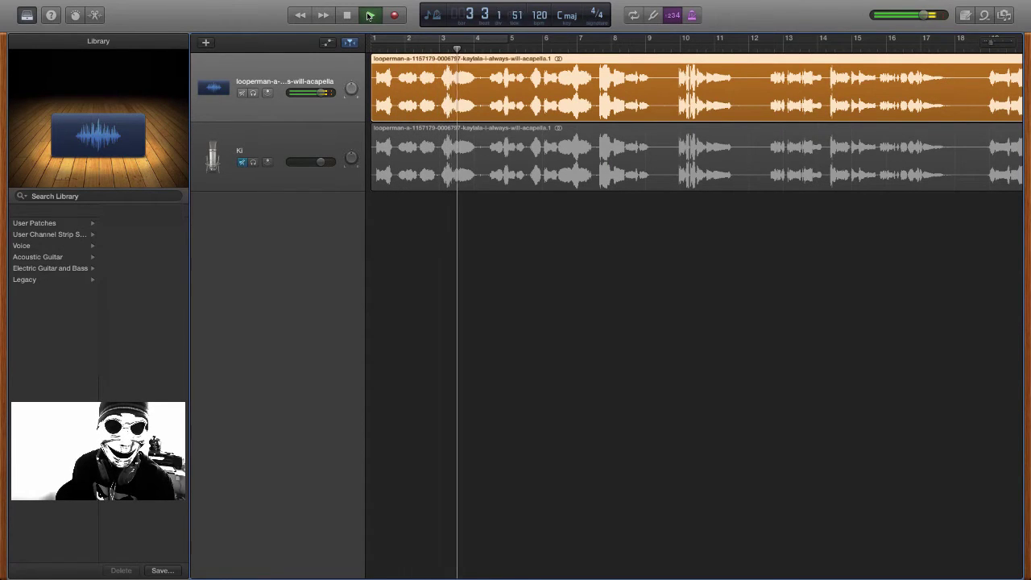
left_click(368, 16)
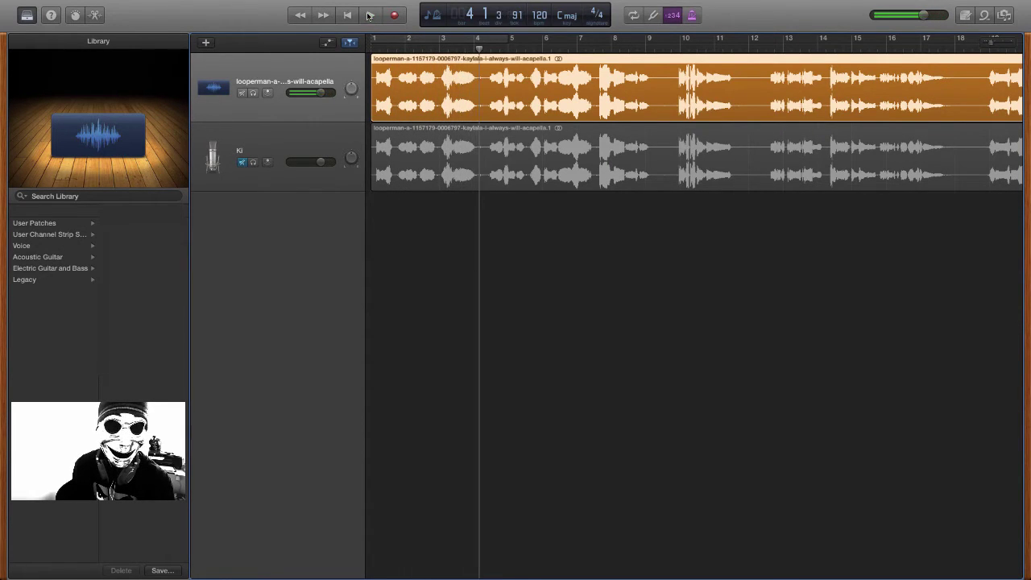
- Mute the original acapella track, unmute the patched duplicate, and play it from the beginning
left_click(244, 99)
left_click(254, 167)
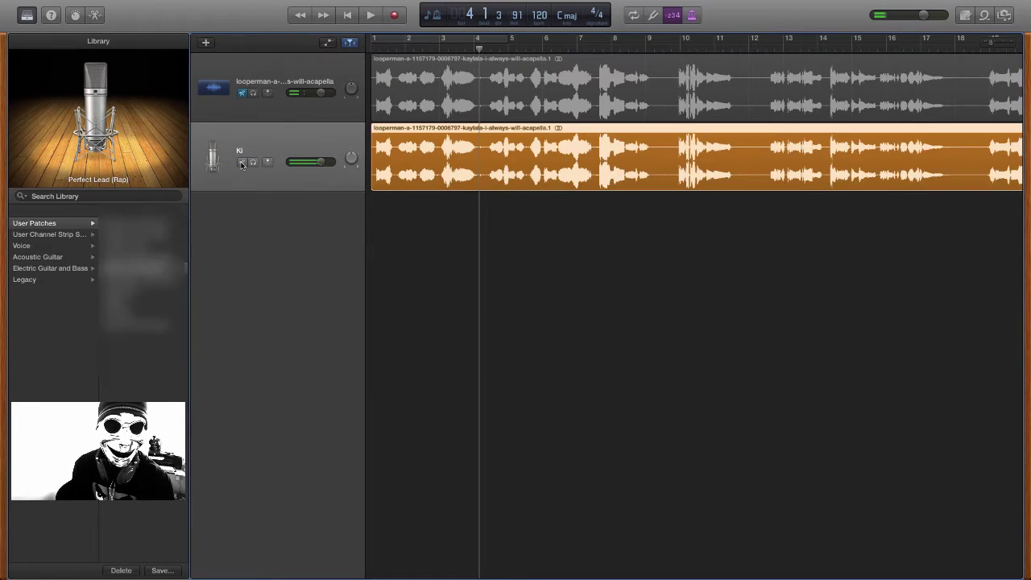
key("Return")
left_click(368, 15)
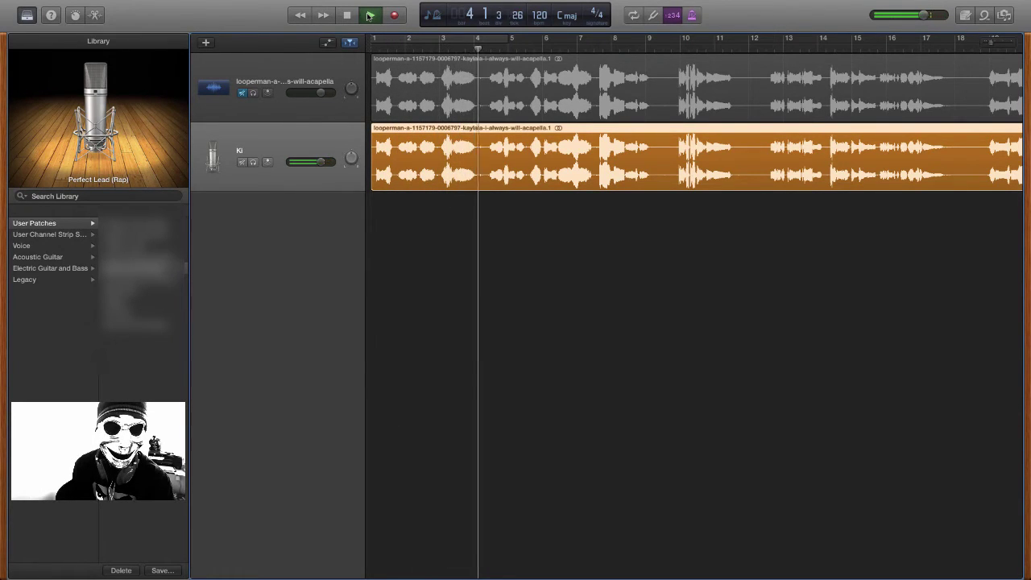
left_click(368, 15)
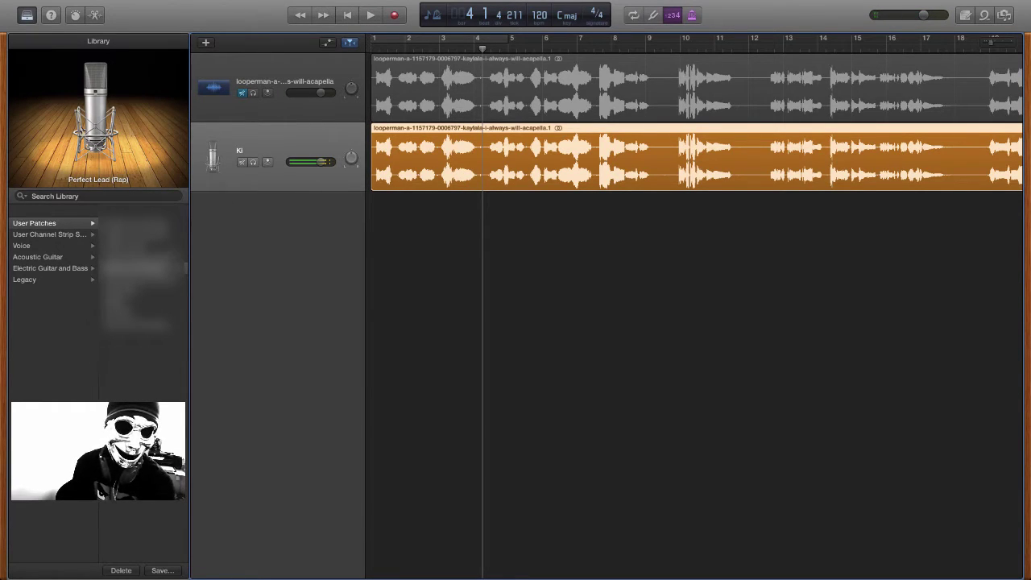
- Show the patched track's Smart Controls with the recording settings and the expanded Plug-ins list
left_click(75, 15)
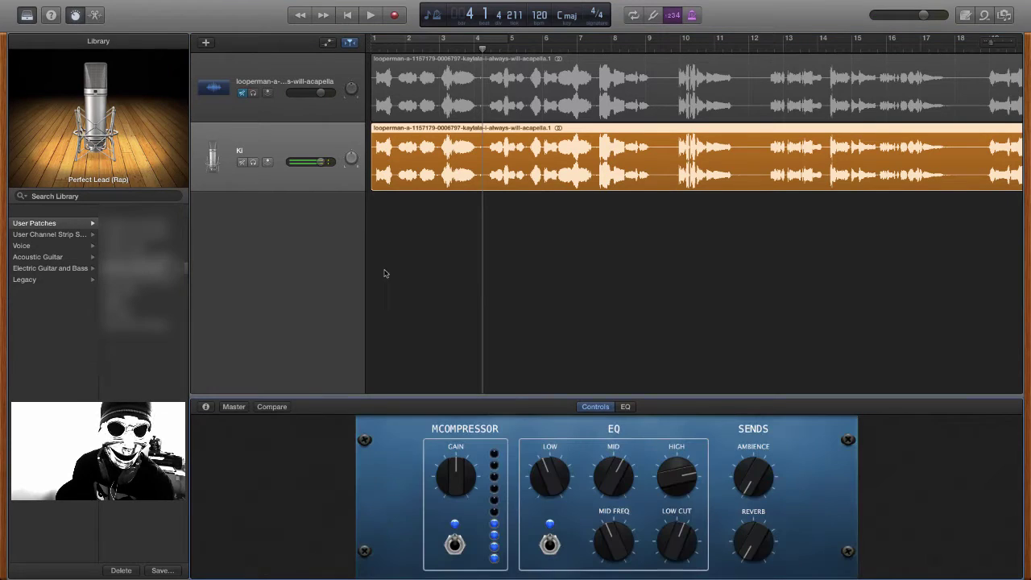
left_click(272, 410)
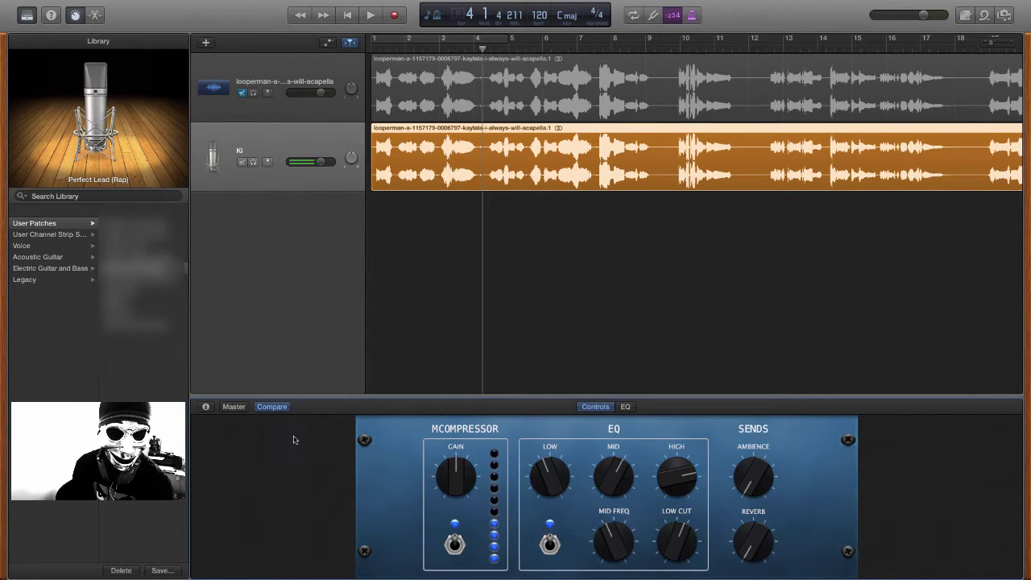
left_click(272, 412)
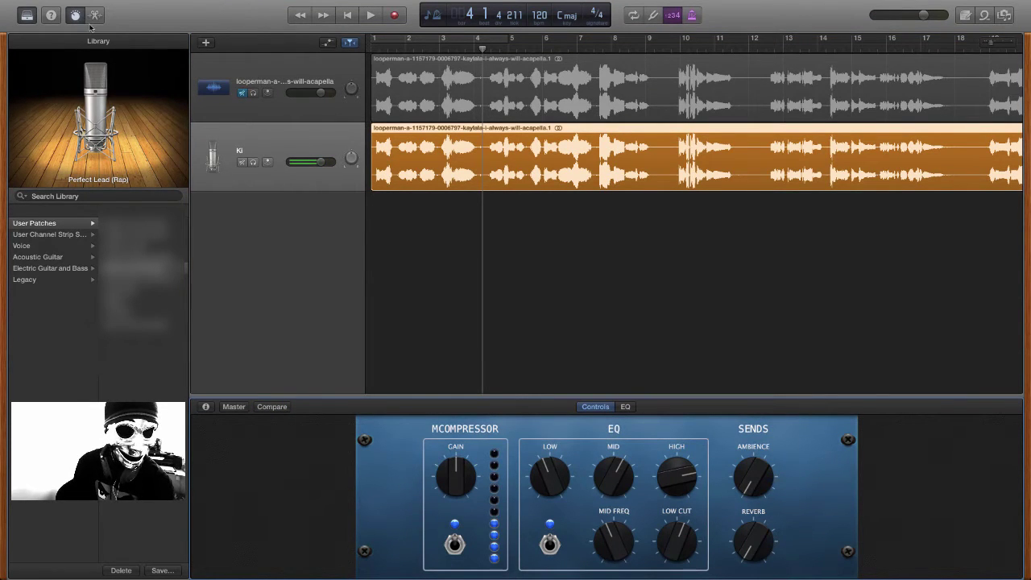
left_click(206, 406)
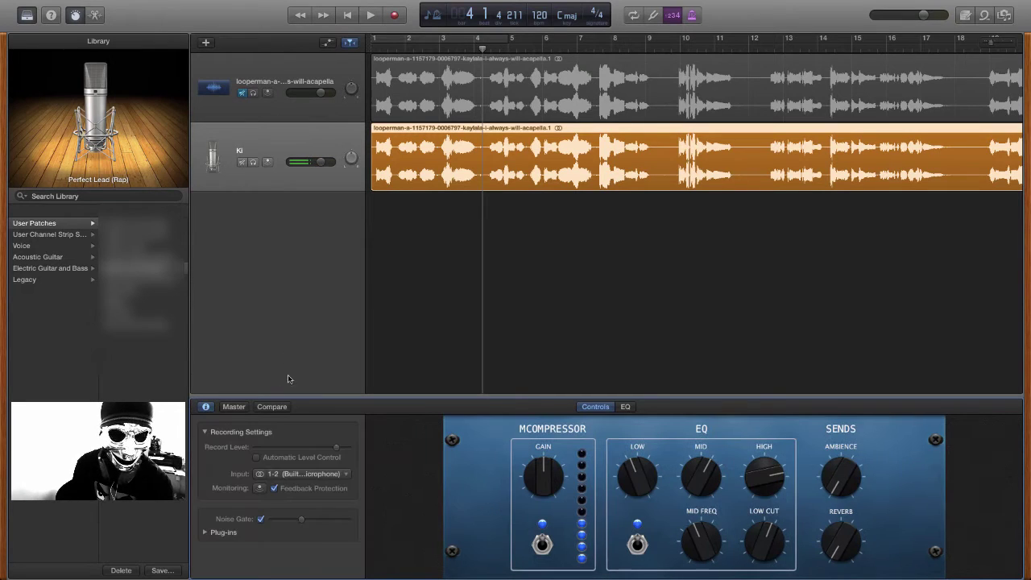
left_click(206, 533)
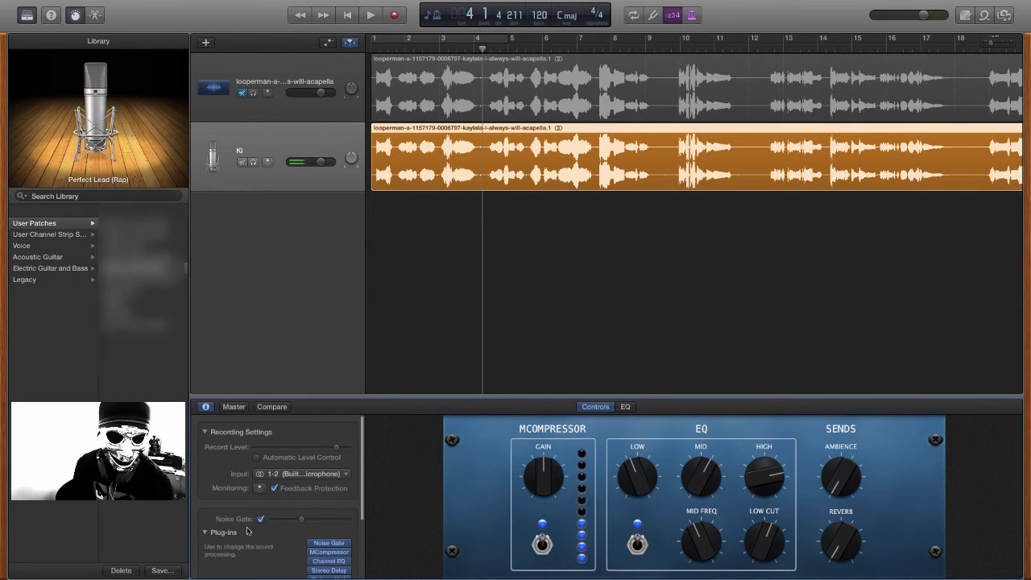
scroll(325, 483, "down", 3)
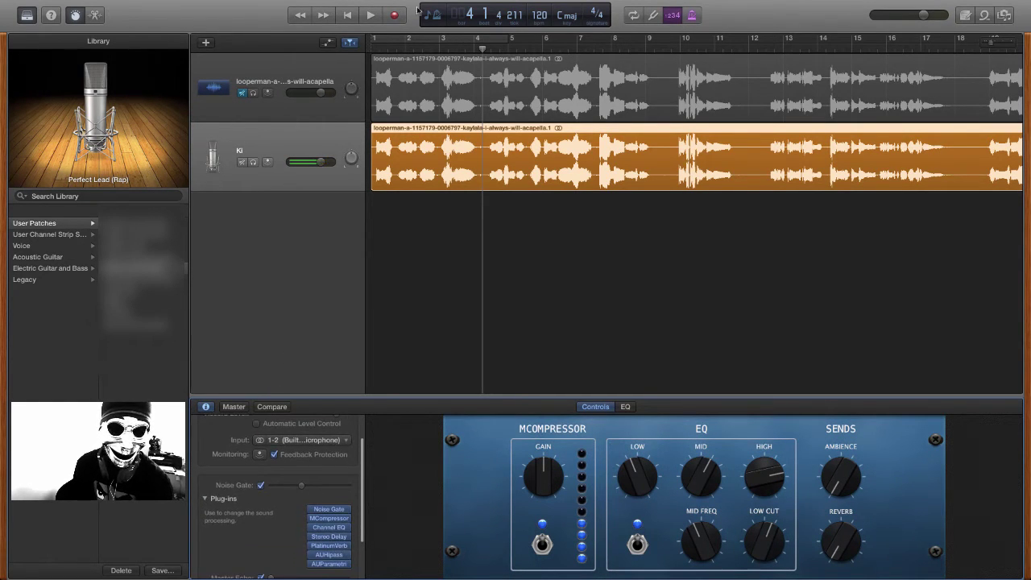
- Play the opening bars of the patched vocal track again from the beginning, with the original still muted
key("Return")
left_click(368, 16)
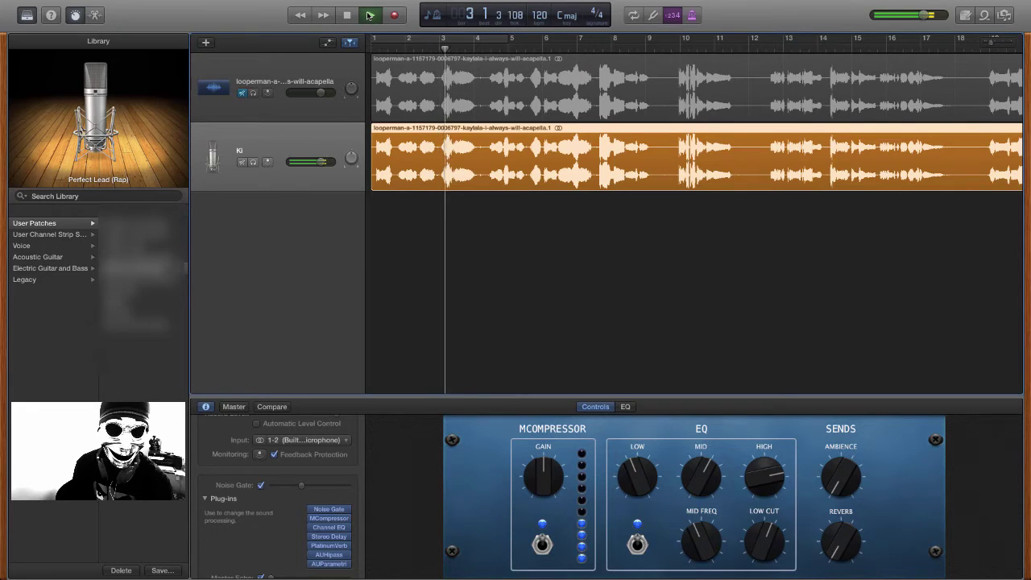
left_click(369, 16)
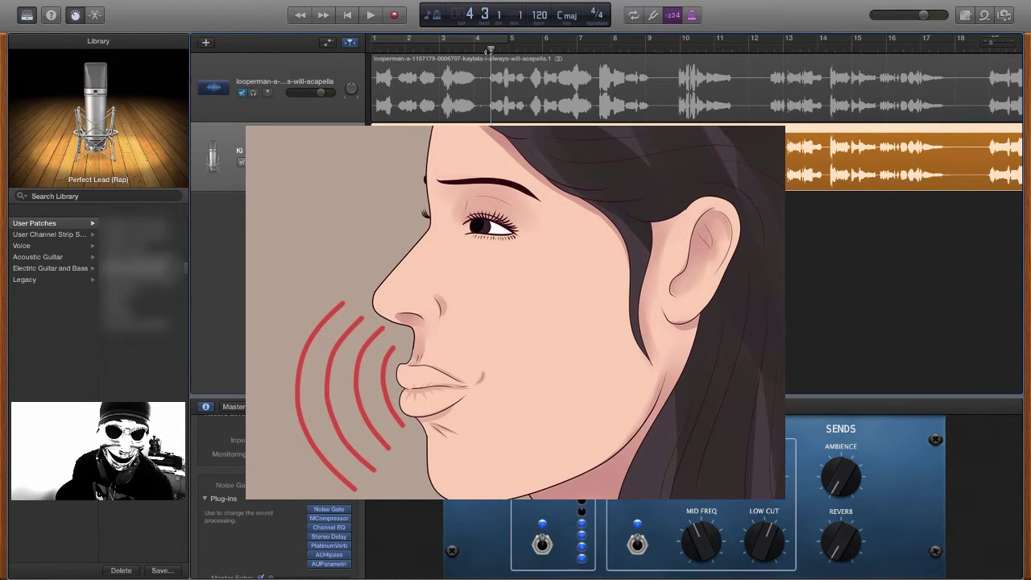
- Split the patched vocal region at 4 2 2 1 and trim both pieces to cut out the breath between the phrases
scroll(992, 46, "up", 10)
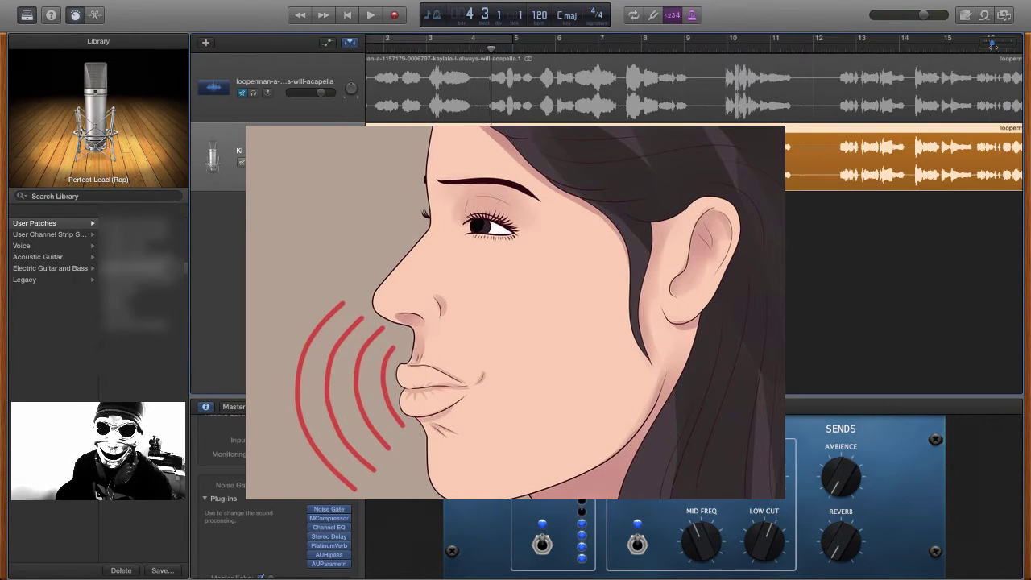
left_click_drag(1001, 42, 992, 50)
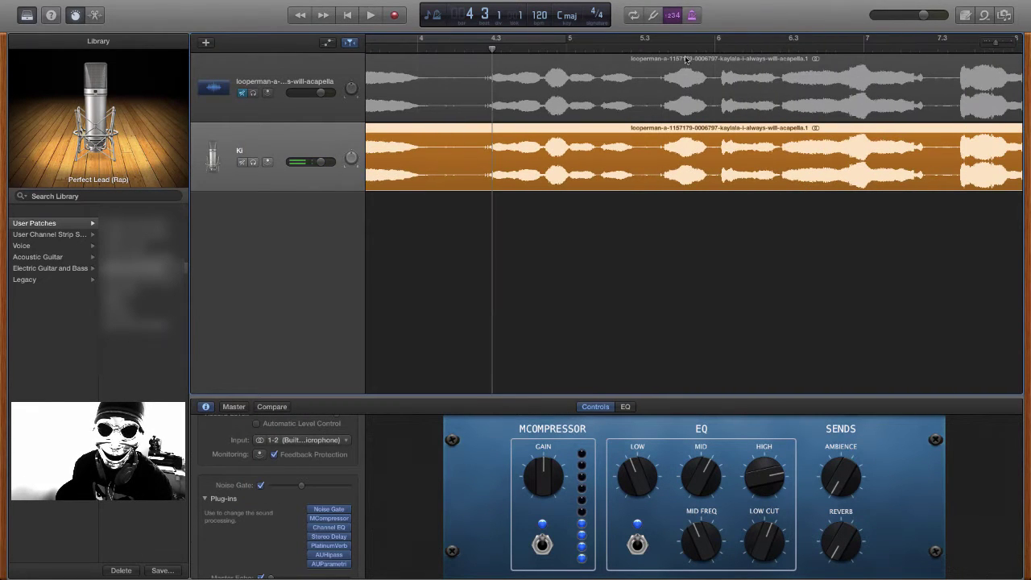
left_click_drag(491, 49, 463, 90)
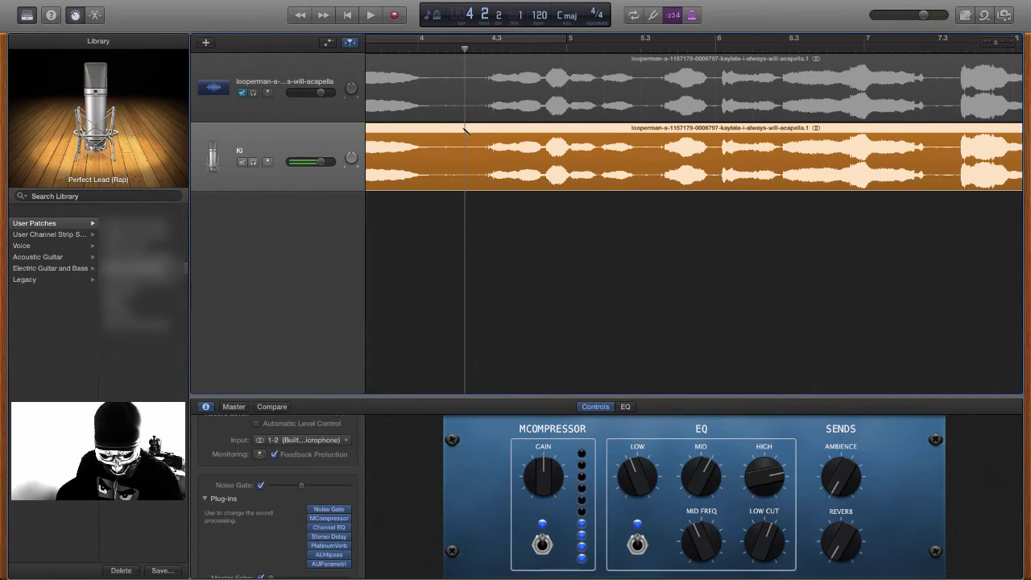
key("super+t")
left_click_drag(459, 170, 483, 175)
left_click(467, 176)
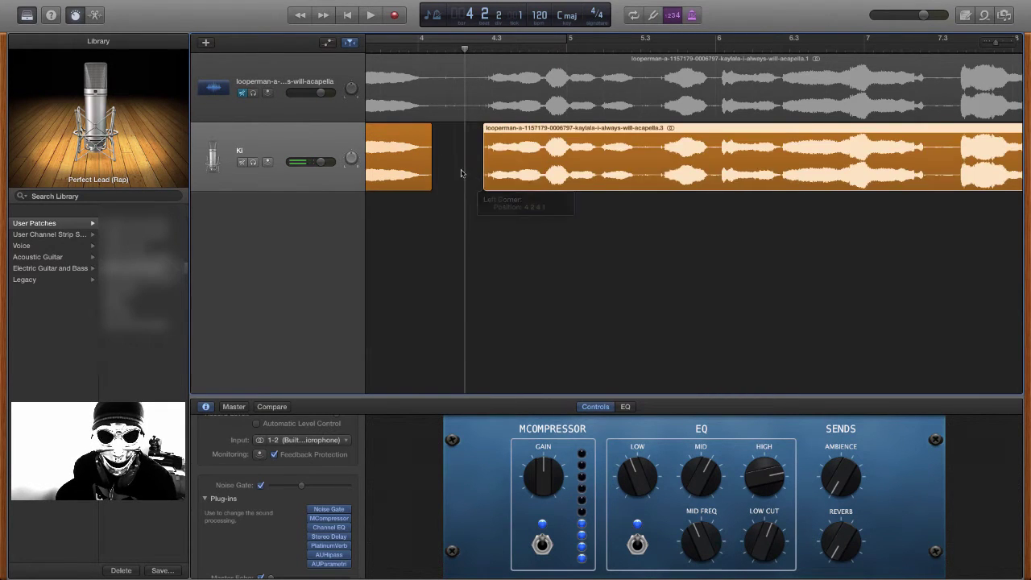
- Play the trimmed patched vocal from bar 1 through the gap after bar 4
scroll(419, 51, "left", 10)
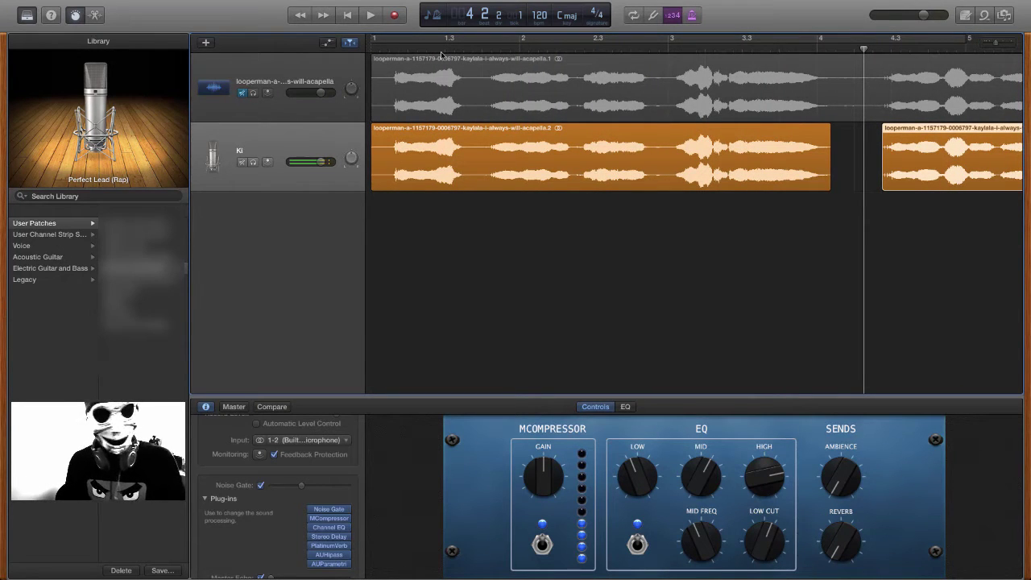
left_click(391, 50)
key("space")
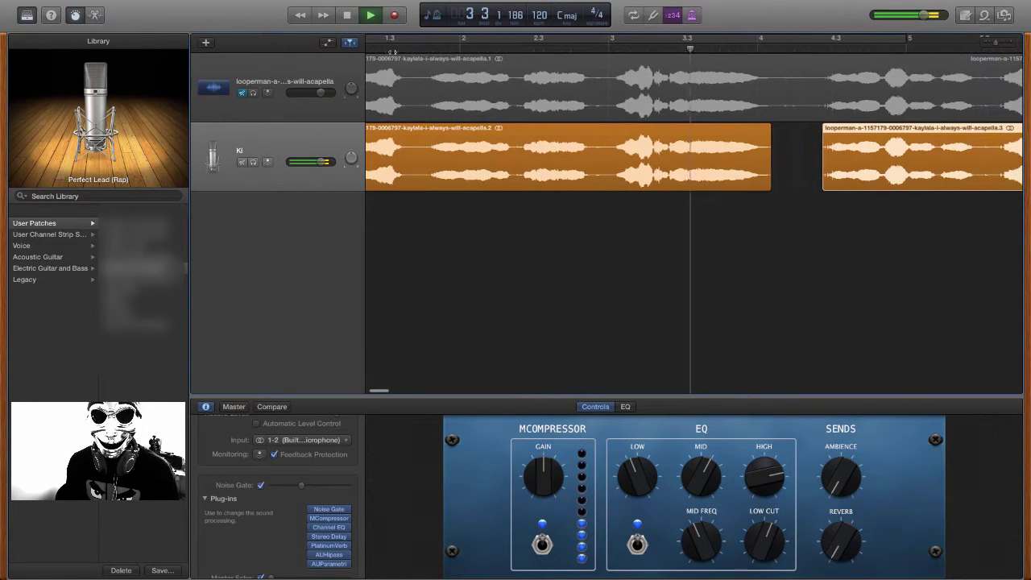
key("space")
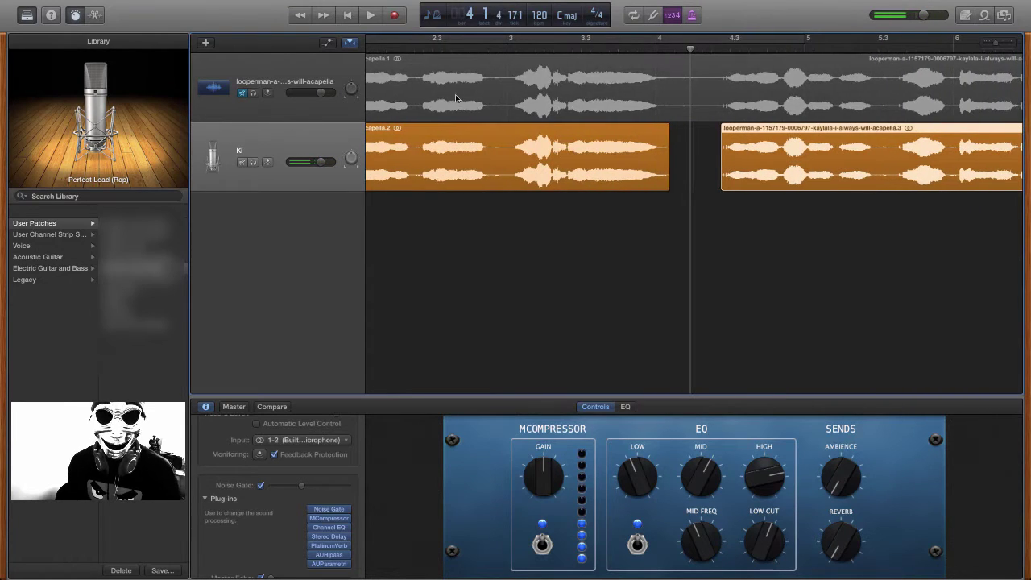
- Return the playhead to the start and review the MCompressor settings on the patched vocal track
scroll(398, 55, "left", 3)
left_click(381, 39)
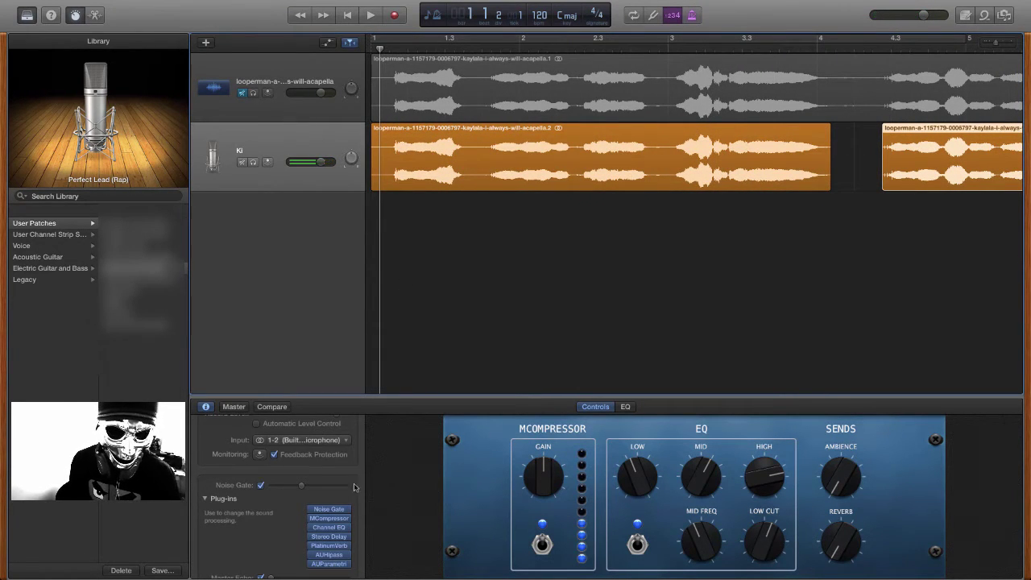
left_click(329, 520)
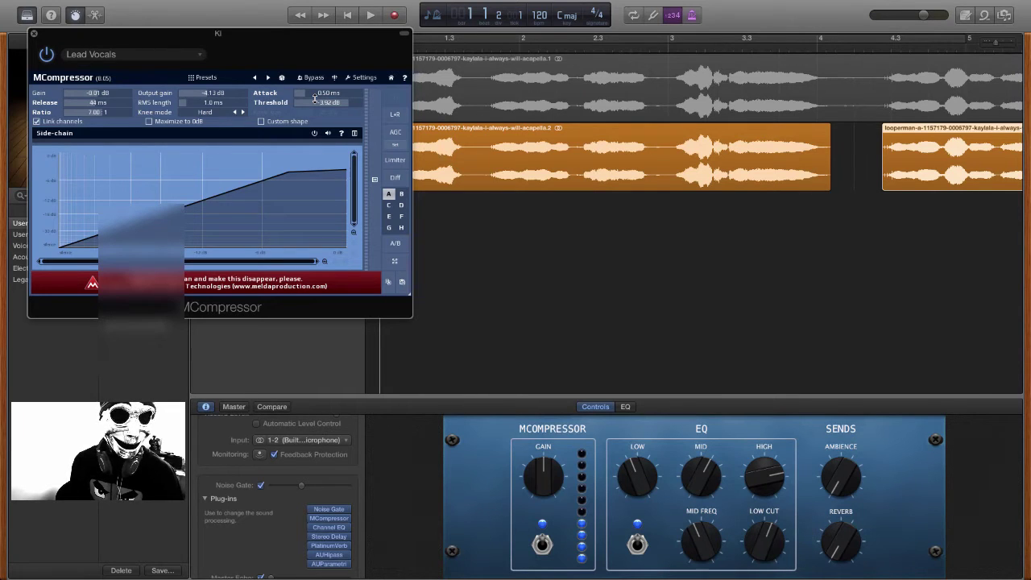
left_click(34, 35)
- Duplicate the patched vocal track with its regions, panning the first copy slightly right and the new one slightly left
left_click(279, 176)
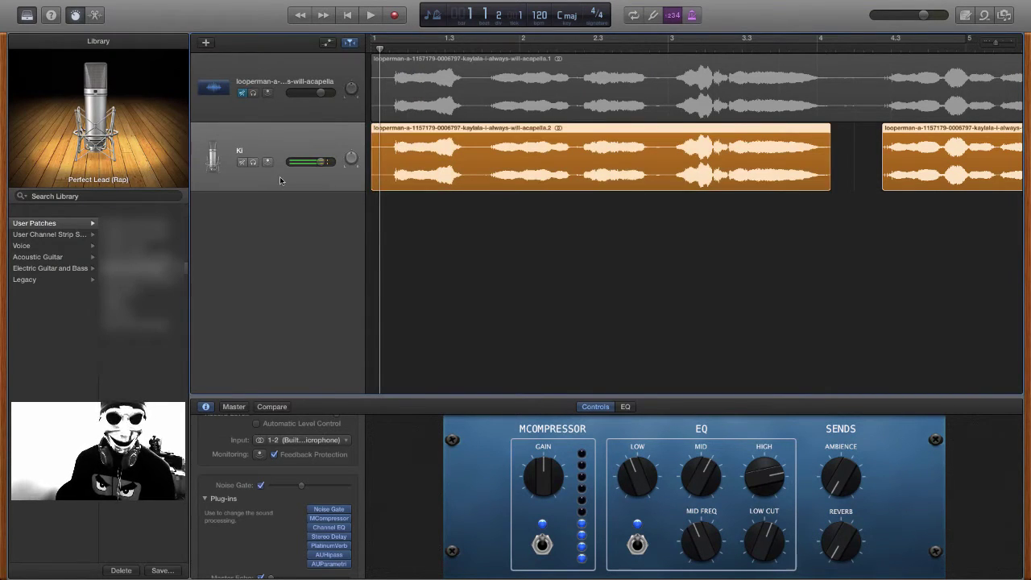
key("super+d")
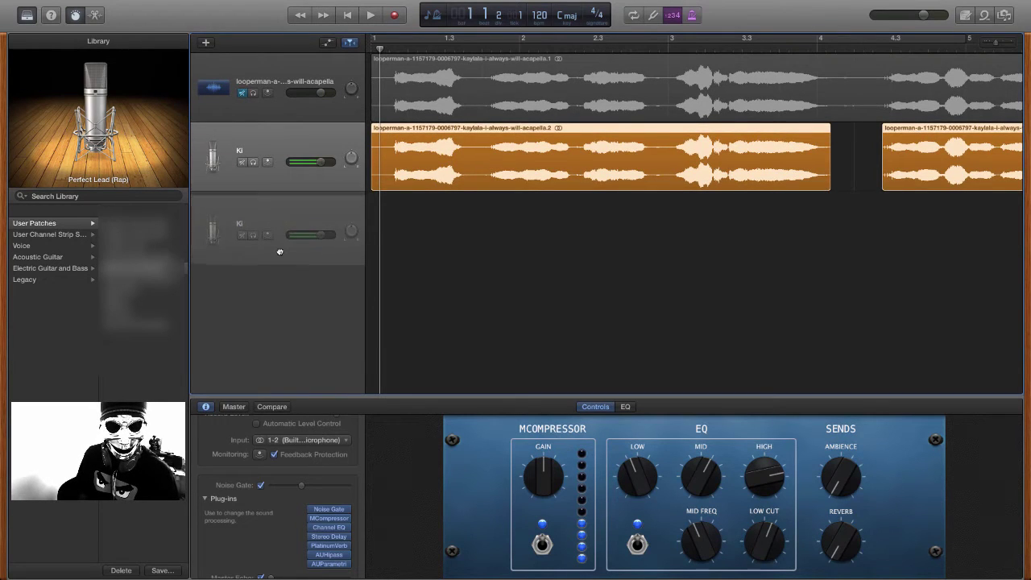
left_click_drag(351, 157, 351, 154)
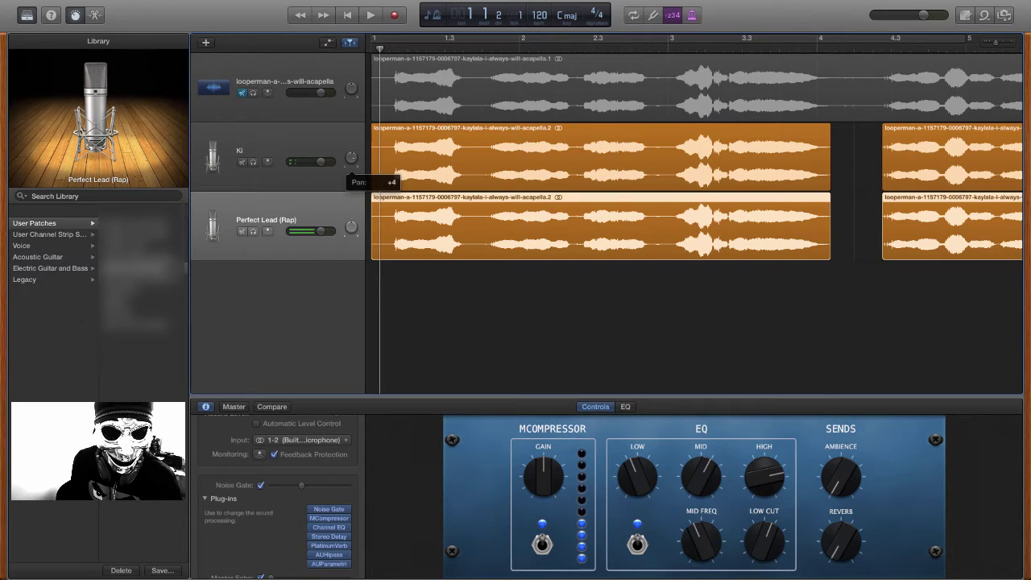
left_click_drag(351, 154, 351, 153)
left_click(351, 226)
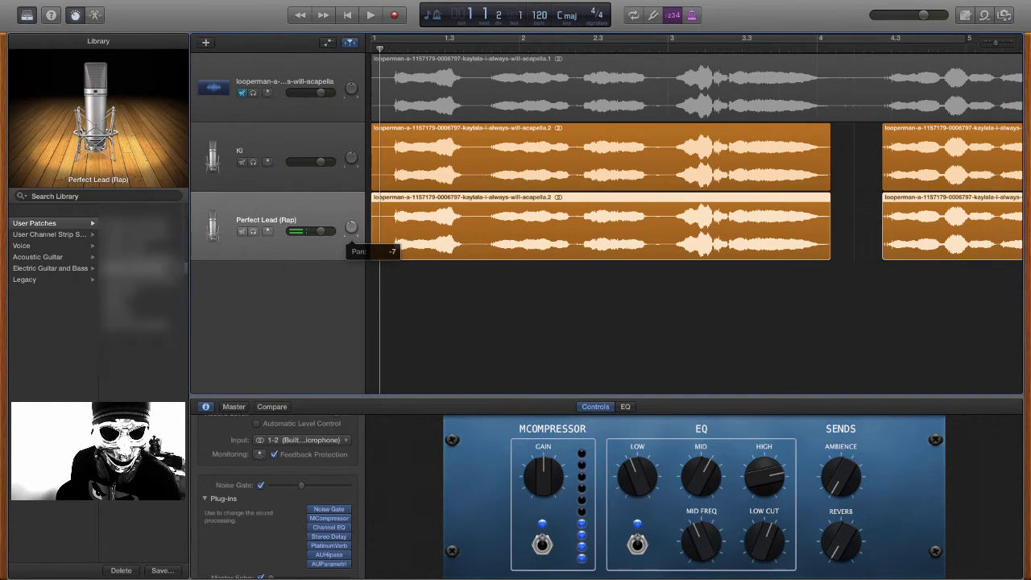
left_click_drag(351, 227, 351, 228)
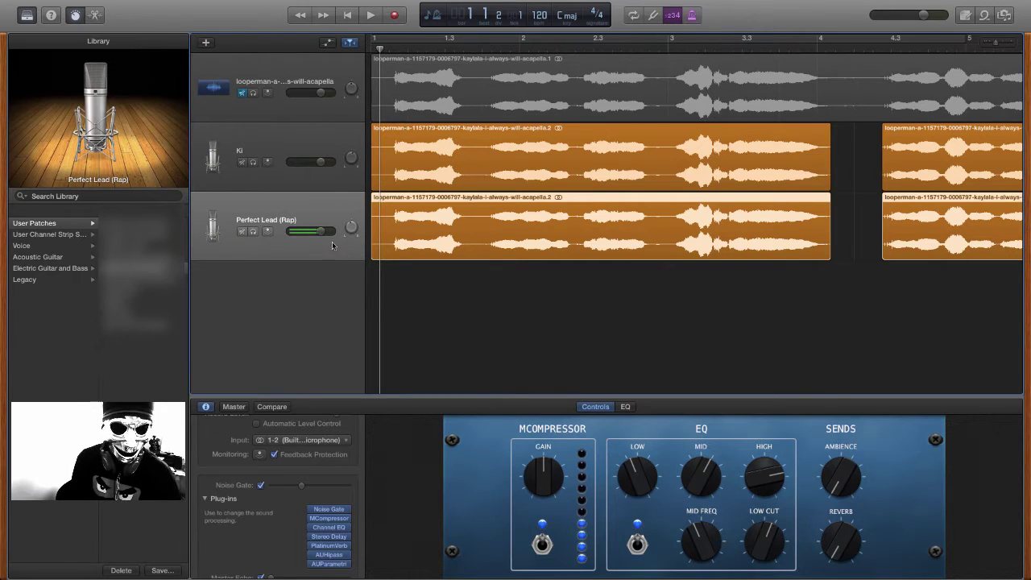
- Load the Adlib / Background Vocals setting in MCompressor on the duplicated Perfect Lead (Rap) track
left_click(330, 518)
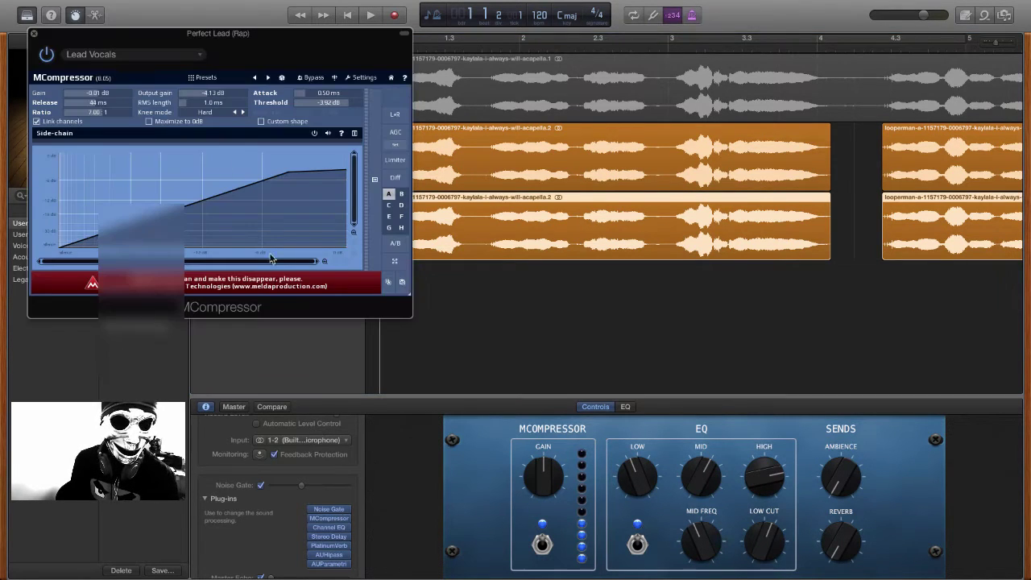
left_click(200, 57)
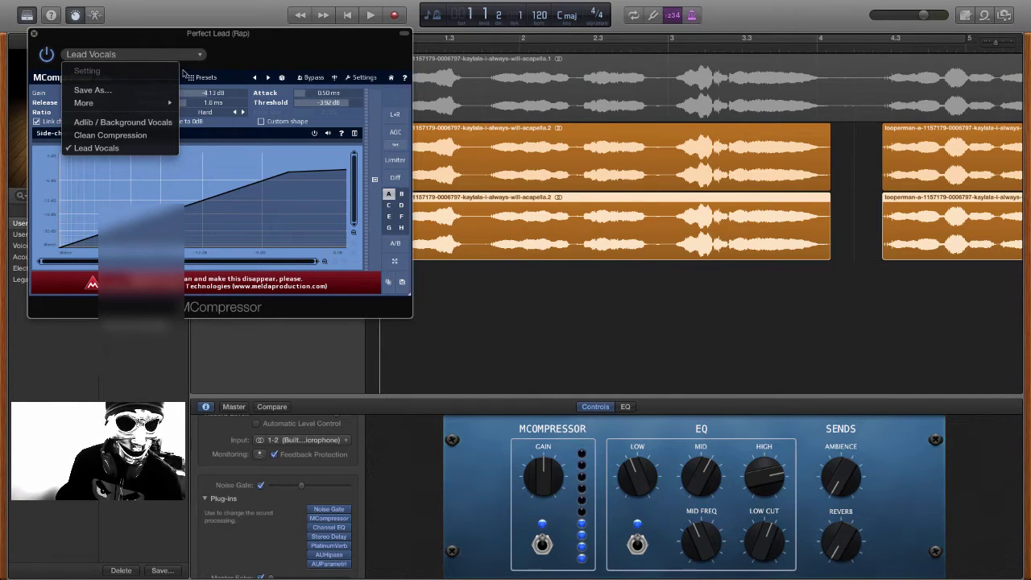
left_click(150, 123)
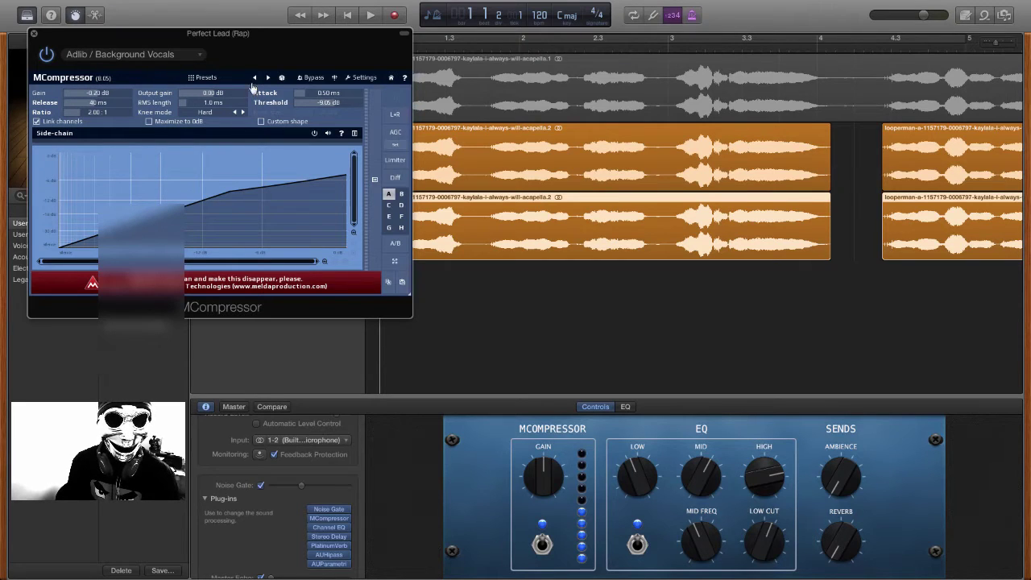
left_click(33, 36)
- Play both layered vocals and lower the MCompressor output gain on the duplicate track to -6.14 dB
left_click(370, 16)
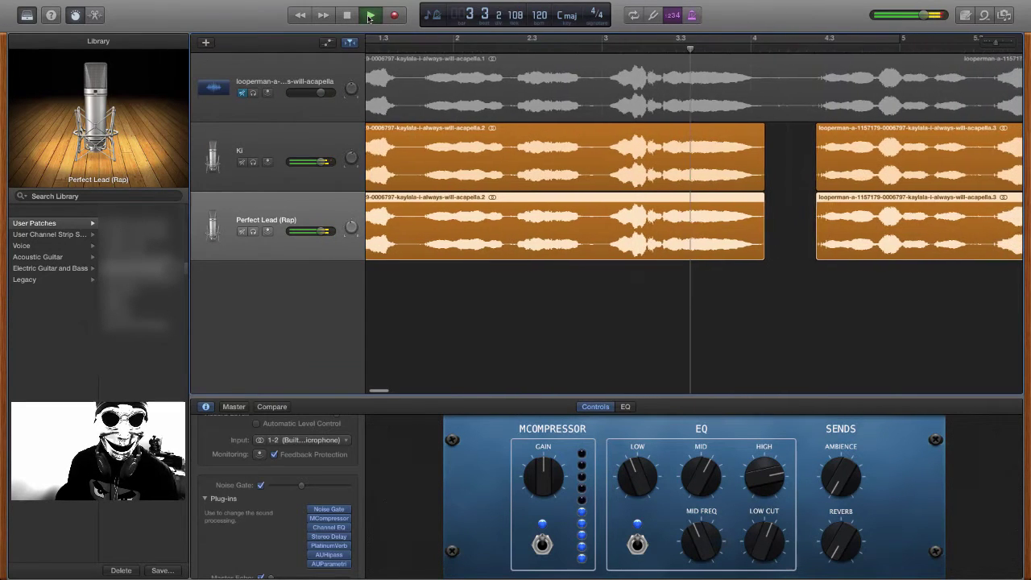
left_click(369, 16)
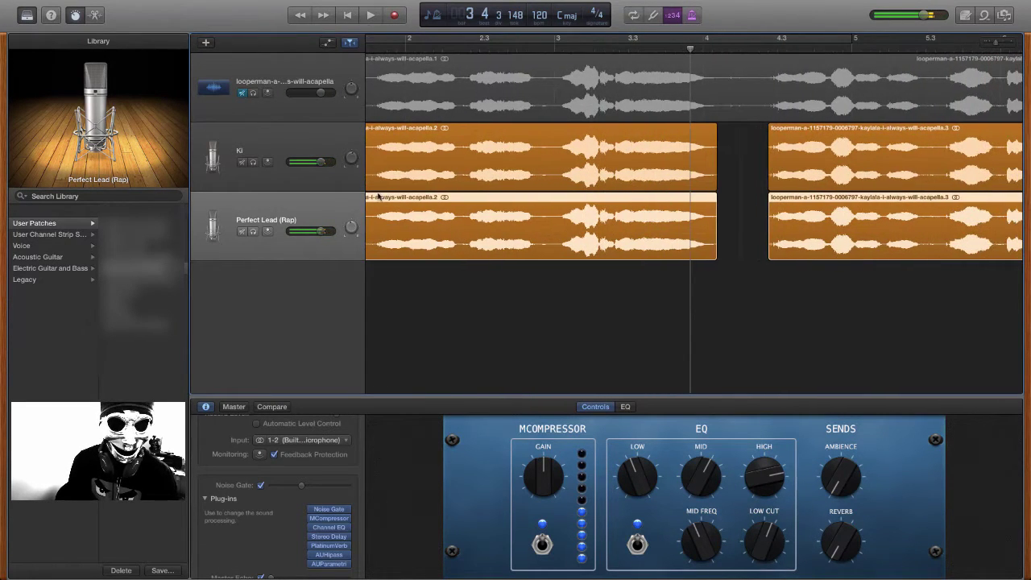
left_click(334, 519)
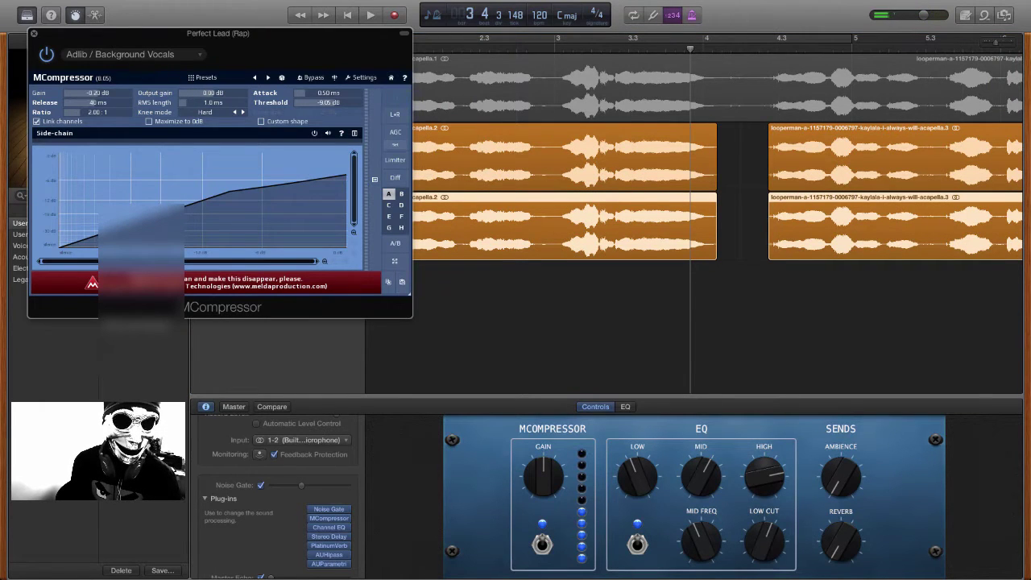
left_click_drag(191, 92, 190, 96)
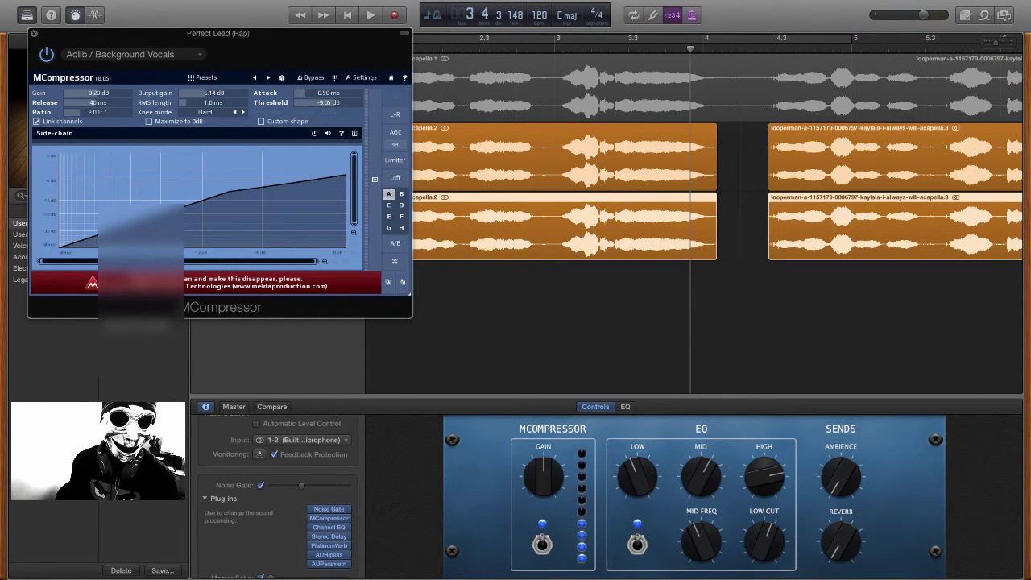
left_click(34, 35)
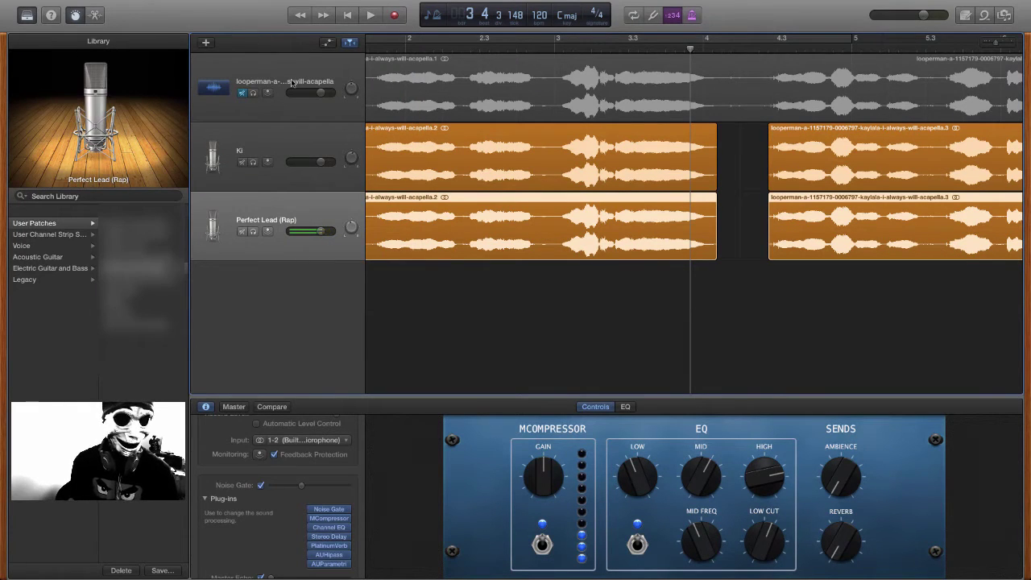
- Play the two layered vocal tracks from the start to check their balance
key("Return")
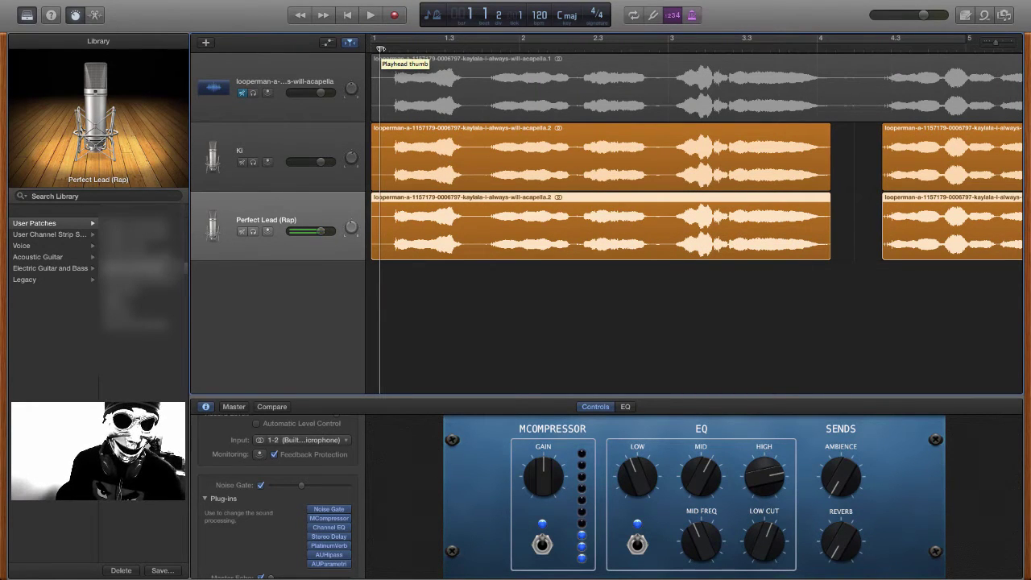
left_click(370, 16)
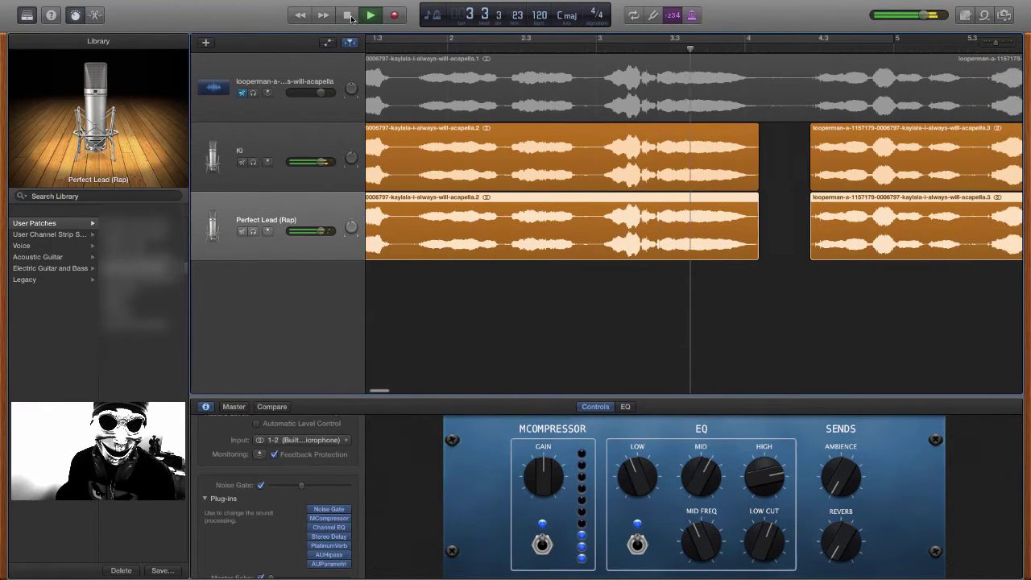
left_click(351, 16)
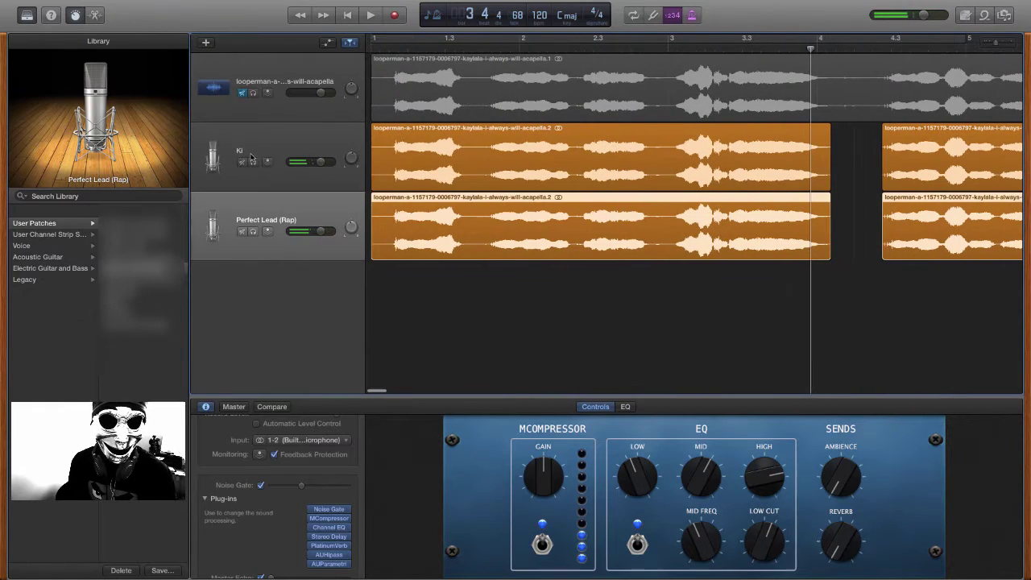
- Solo the original acapella track and play its opening bars from the start for comparison
left_click(253, 92)
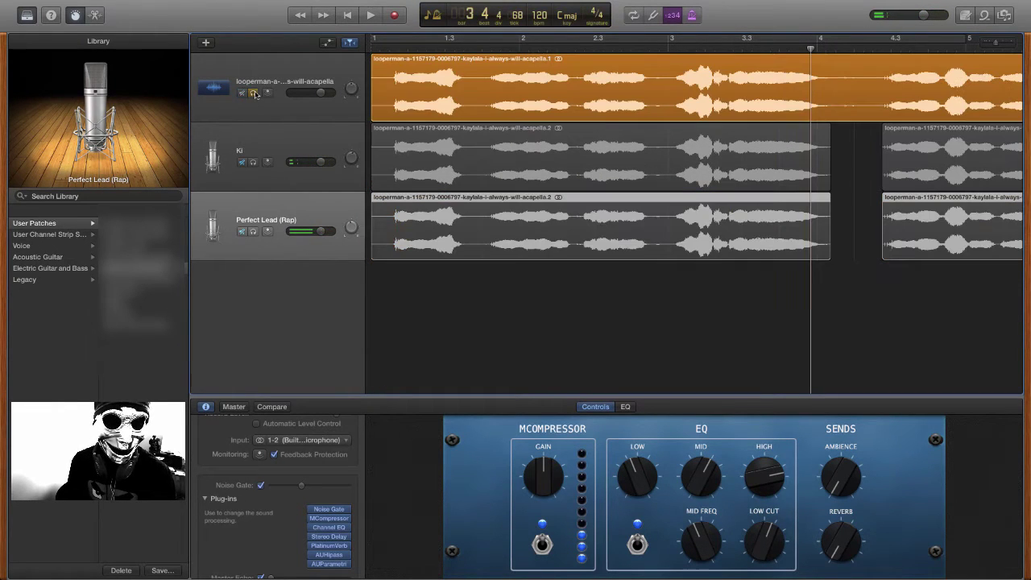
key("Return")
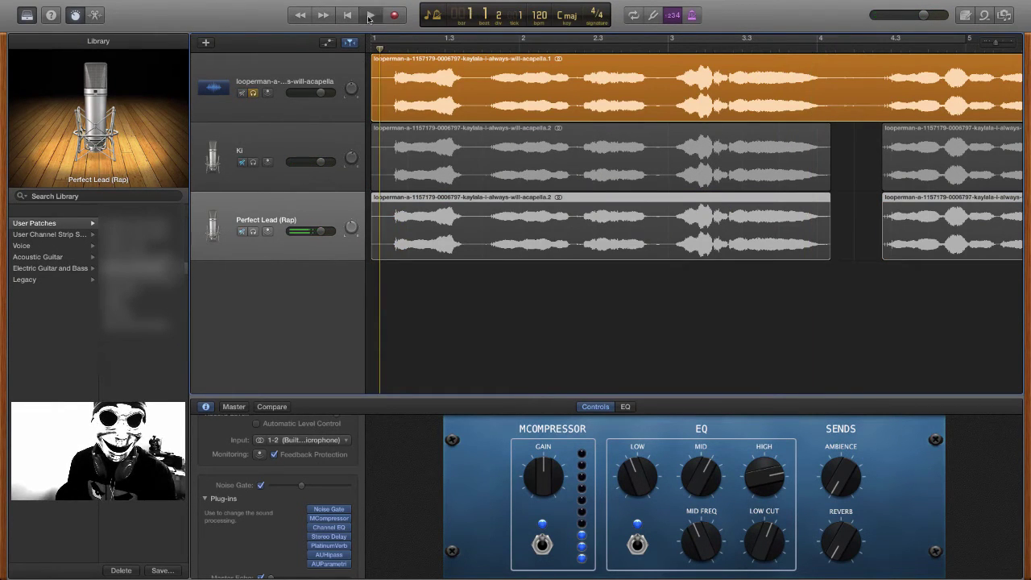
left_click(370, 16)
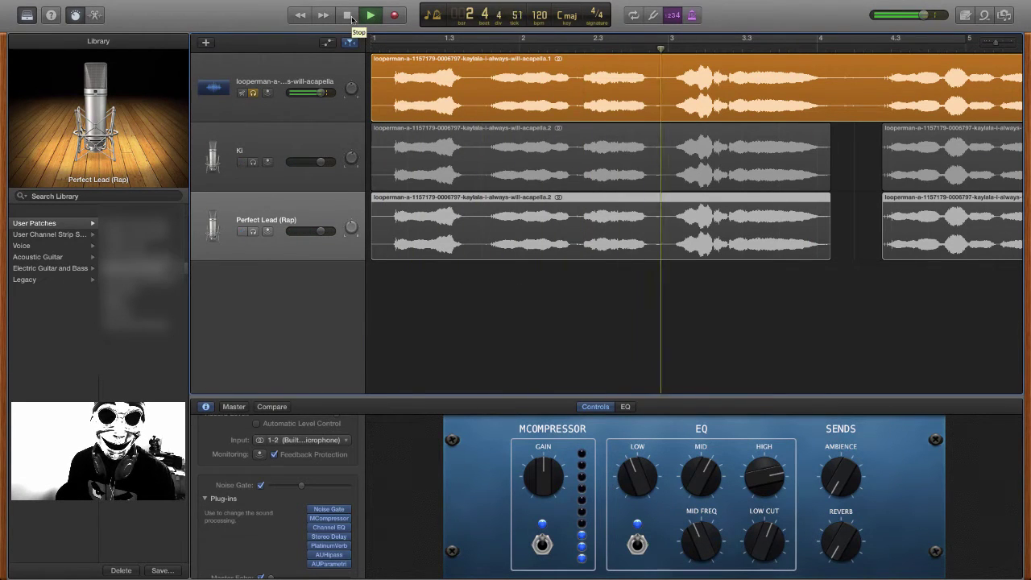
left_click(349, 16)
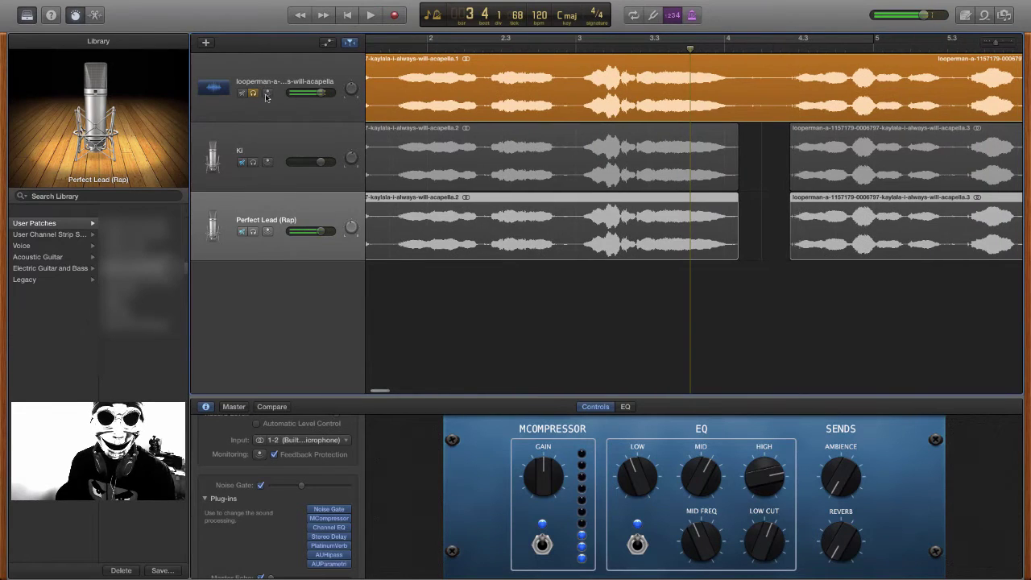
- Turn off solo on the original acapella, mute it, and play both patched vocal tracks from the start
key("super+a")
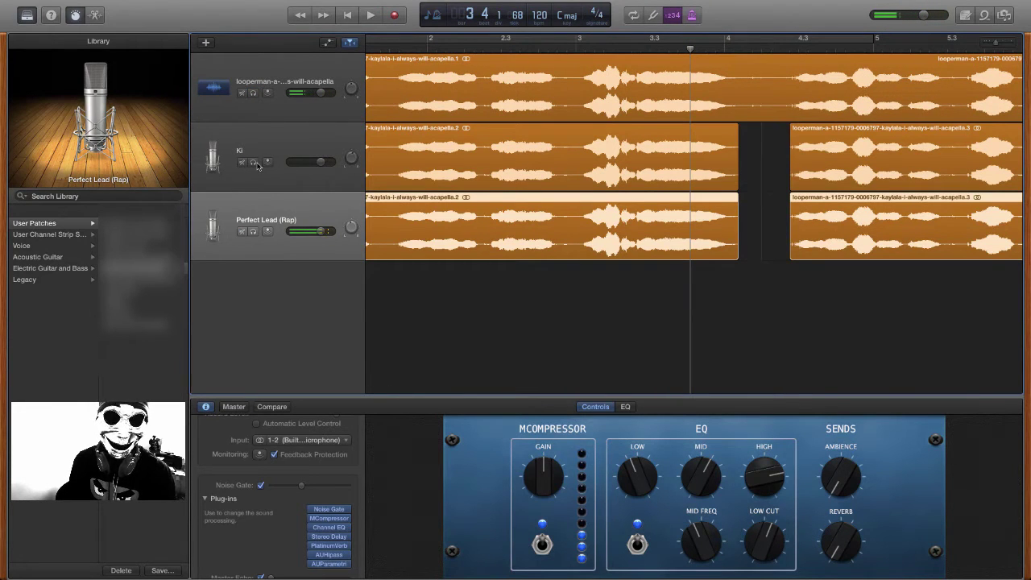
left_click(242, 93)
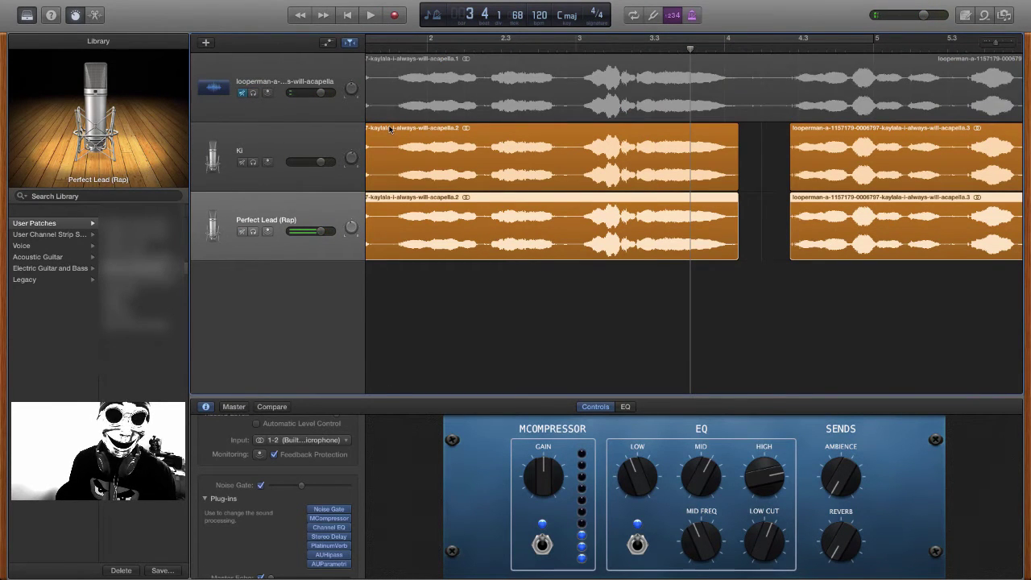
key("Return")
left_click(370, 15)
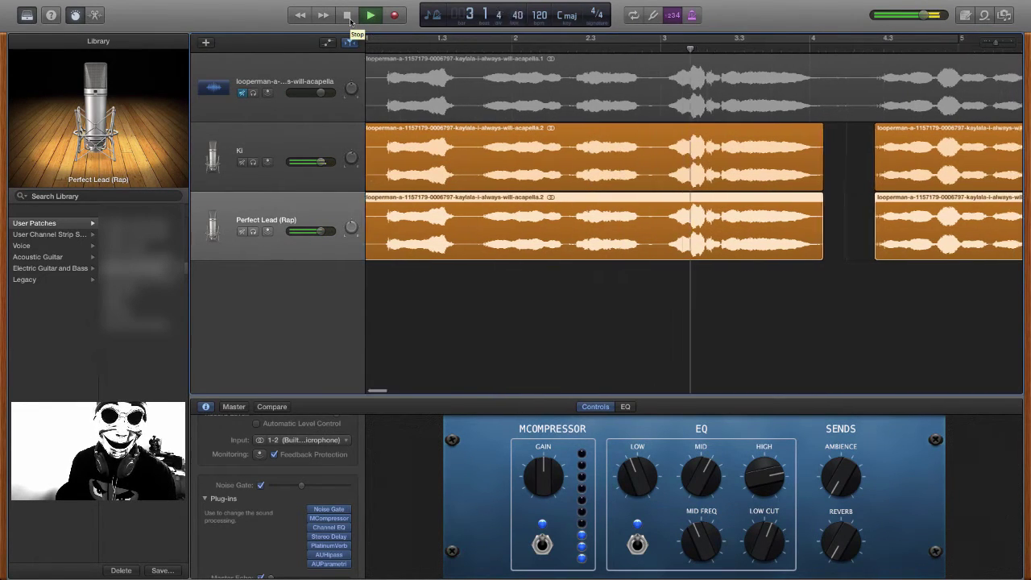
left_click(348, 16)
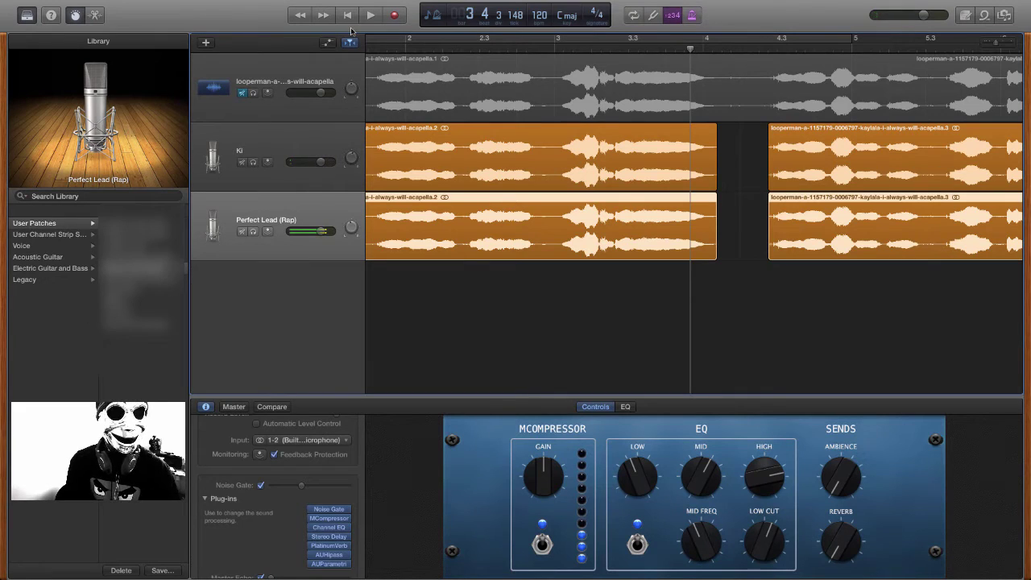
- Load the Pop Vocal voice preset in the Channel EQ of the Perfect Lead (Rap) track
scroll(388, 63, "left", 5)
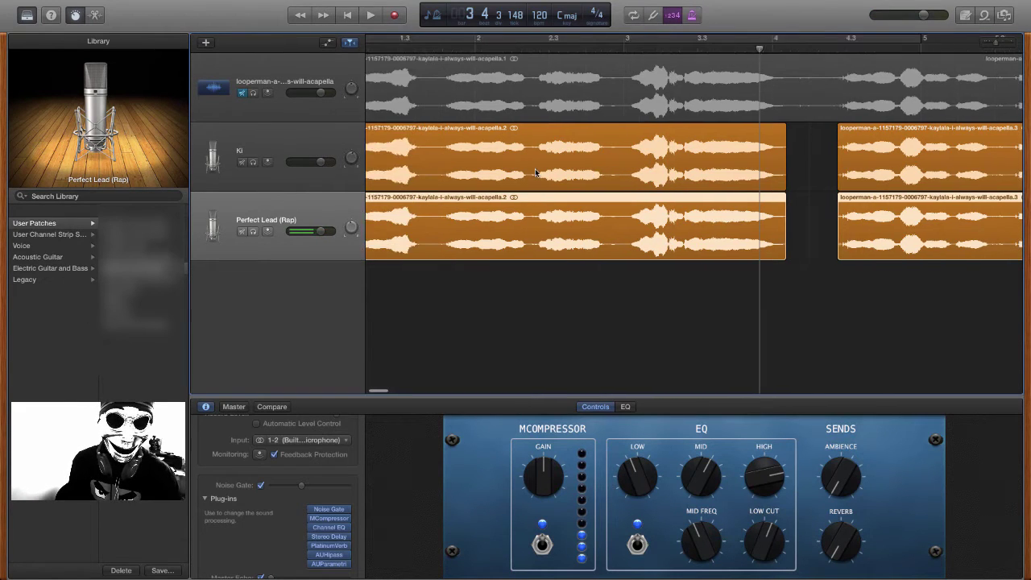
key("Return")
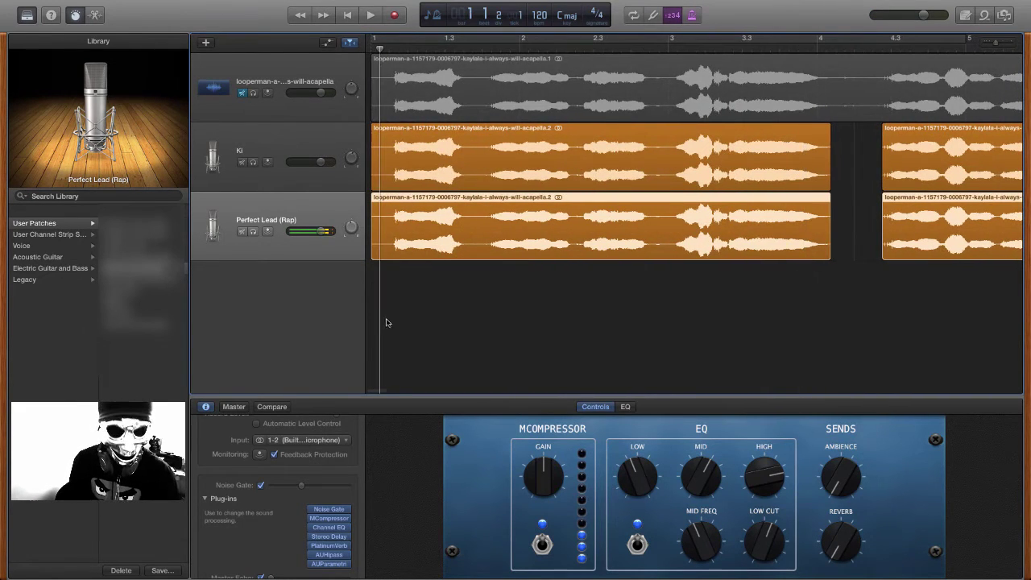
left_click(326, 532)
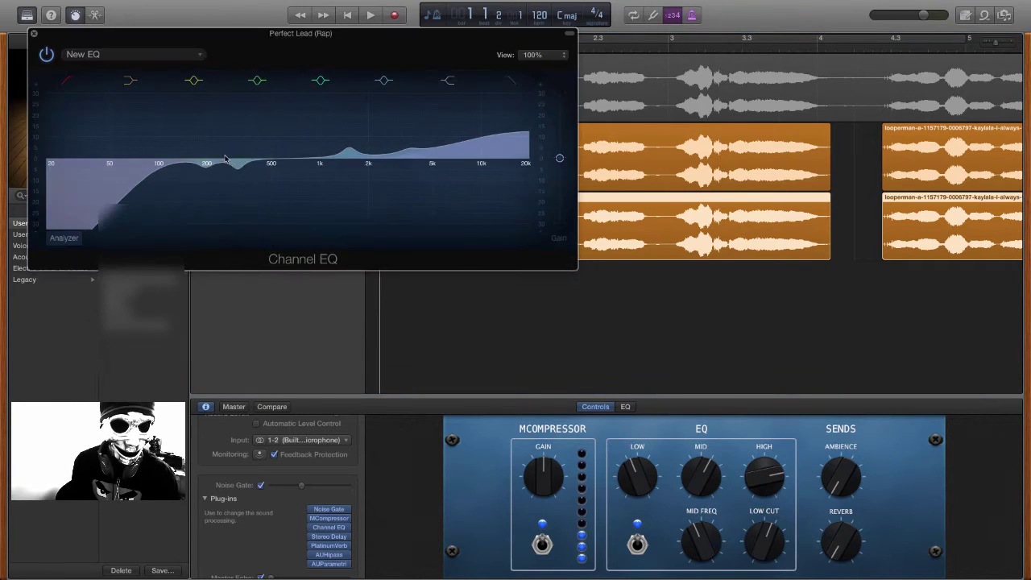
left_click(199, 56)
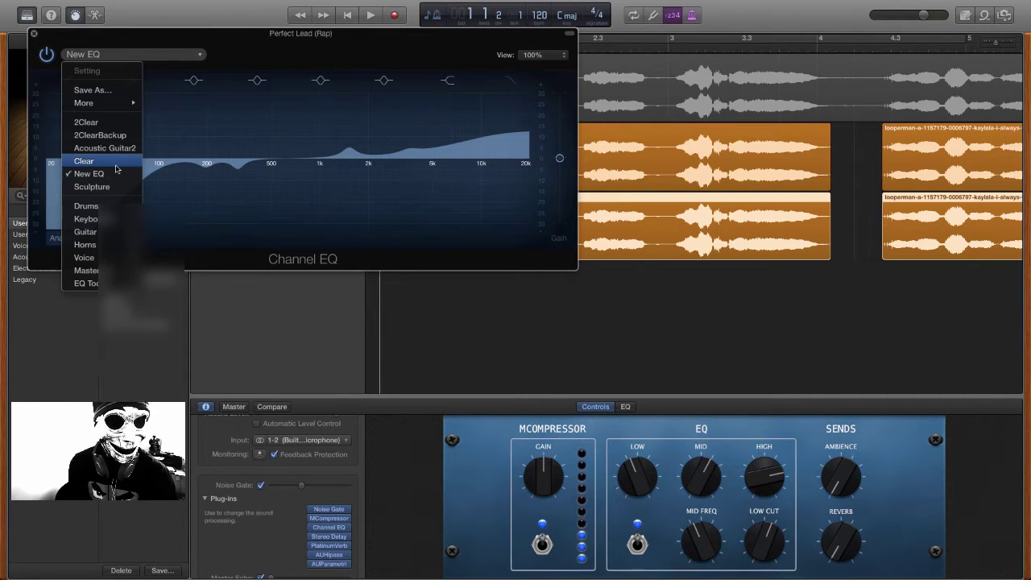
mouse_move(113, 257)
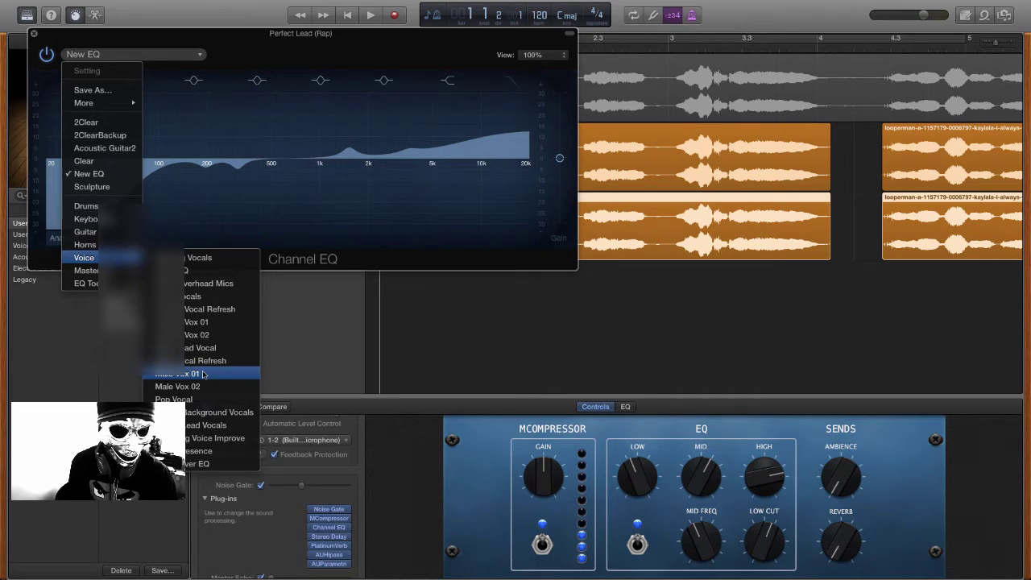
left_click(175, 400)
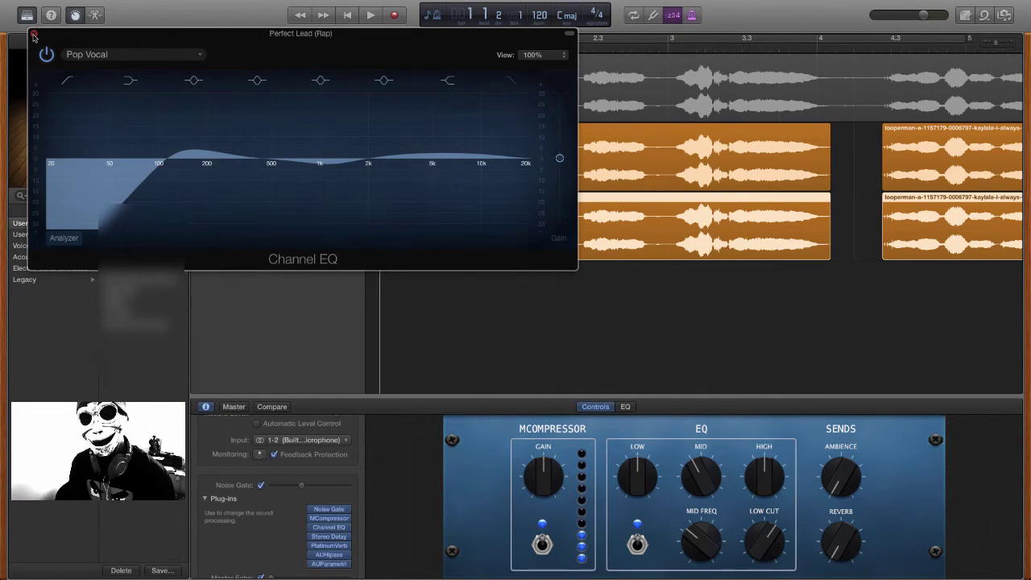
left_click(33, 35)
- Load the Pop Vocal preset in the Ki track's Channel EQ and play both vocals from the start
left_click(282, 155)
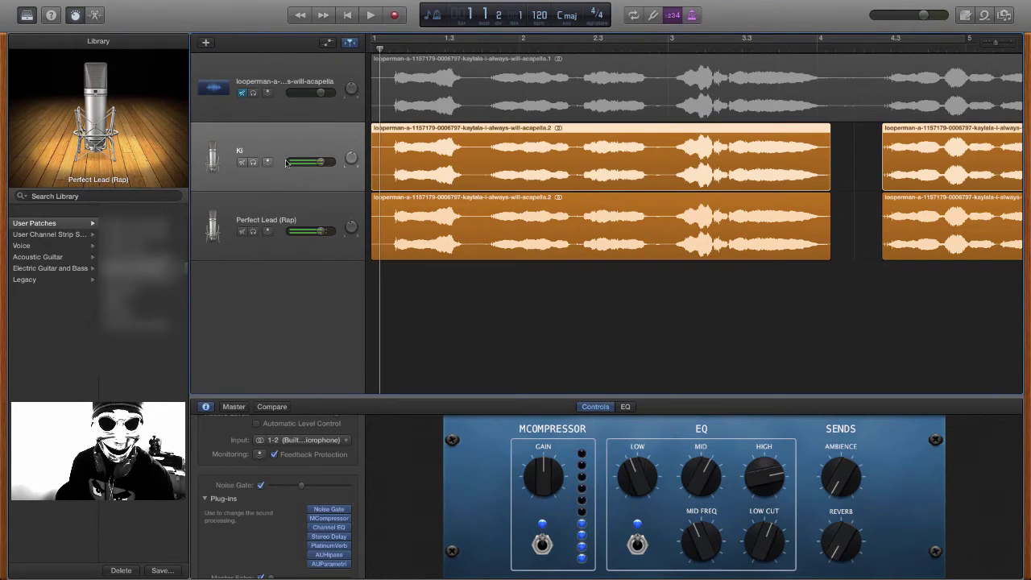
left_click(330, 527)
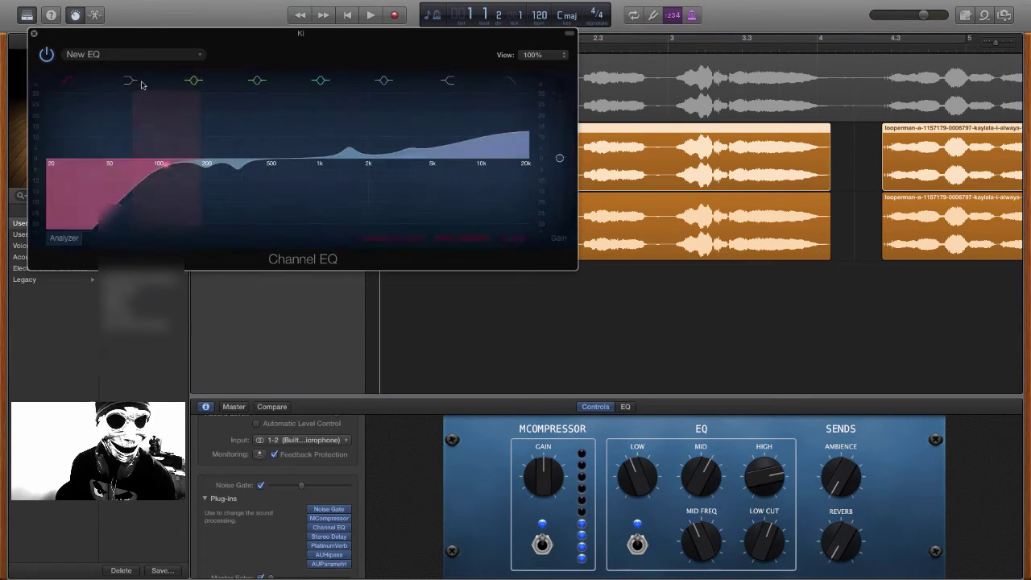
left_click(199, 54)
mouse_move(89, 257)
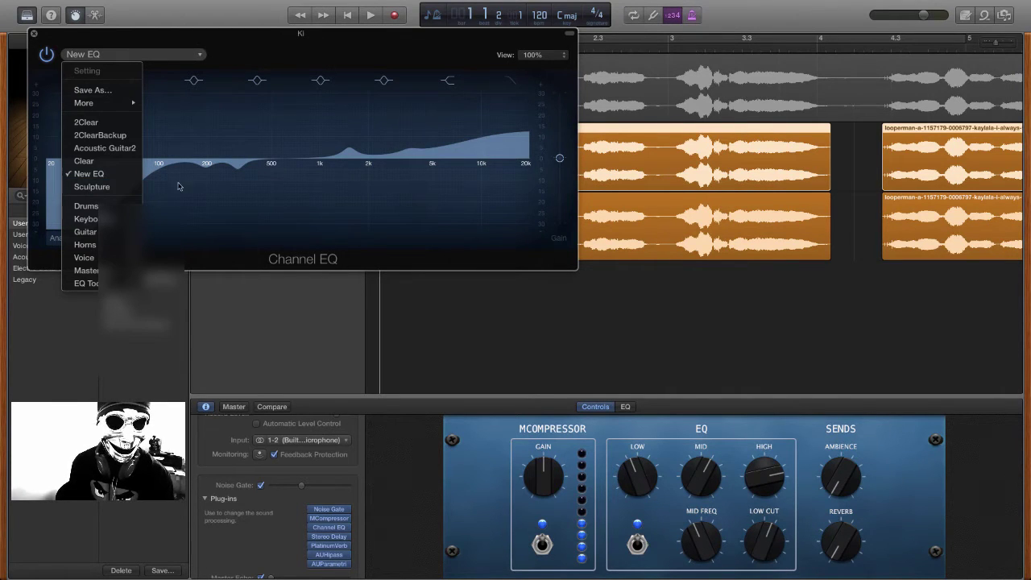
mouse_move(105, 232)
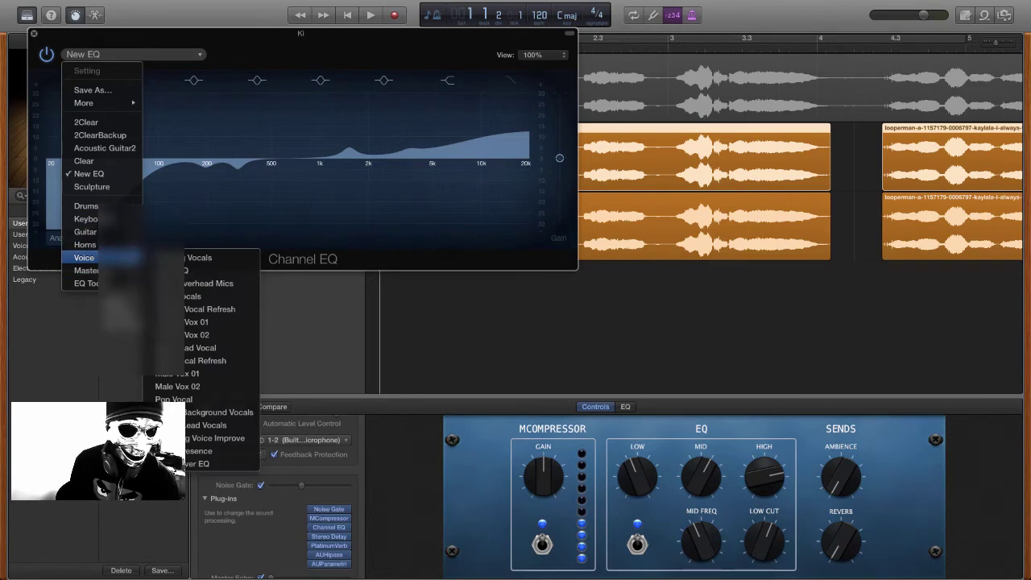
left_click(174, 398)
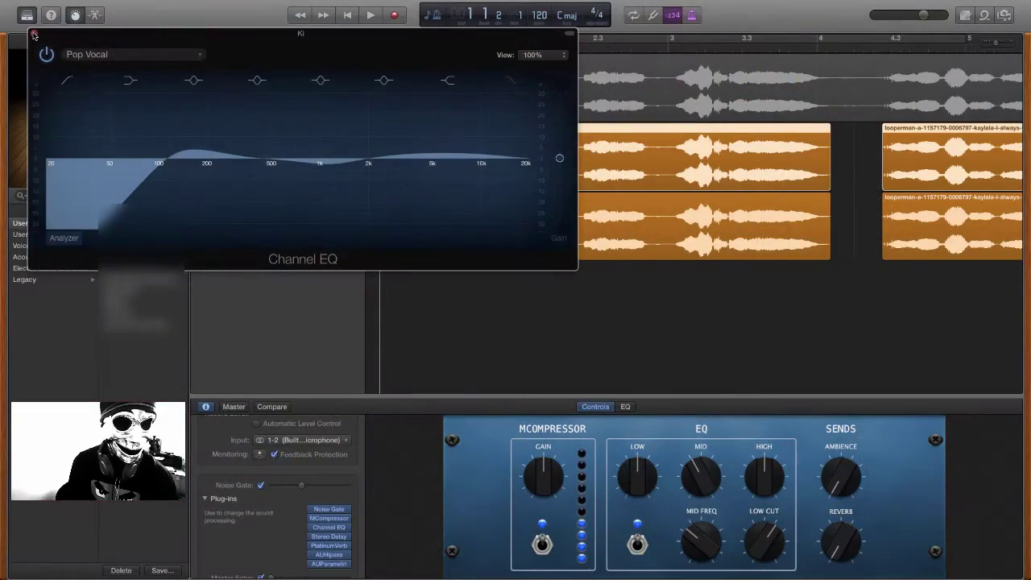
left_click(33, 33)
left_click(370, 16)
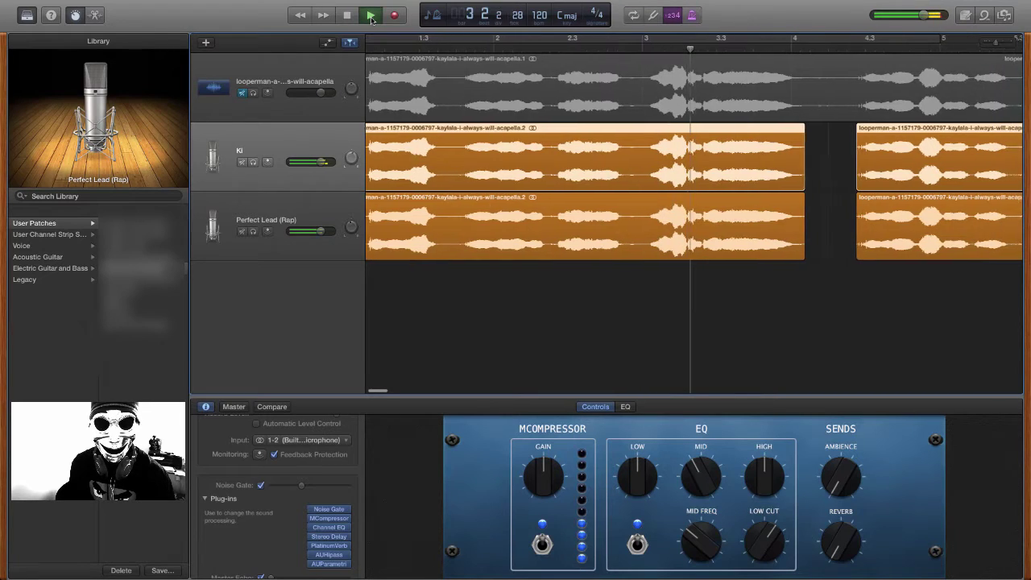
left_click(354, 16)
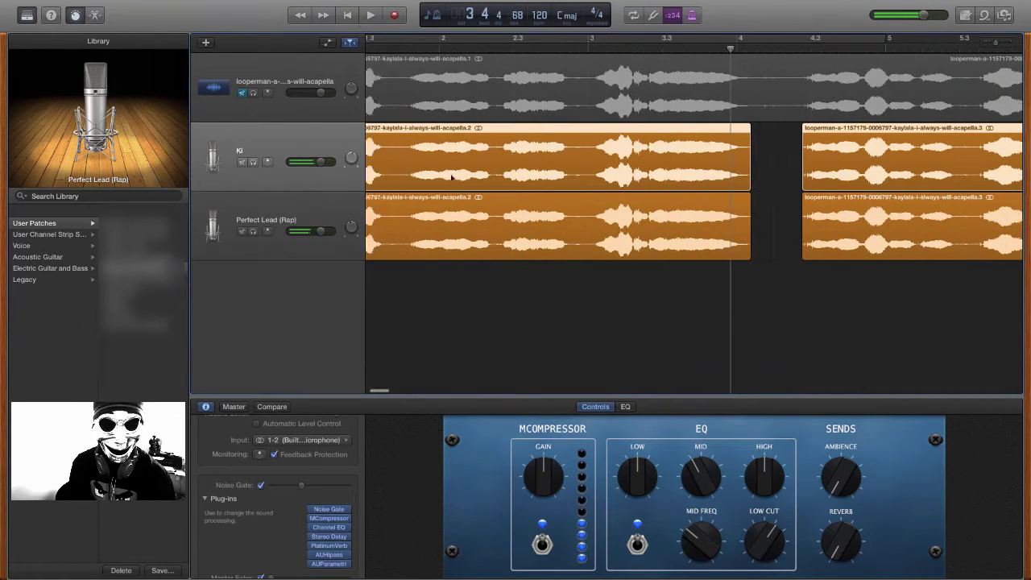
- Change the Ki track's Stereo Delay to the Standard preset
left_click(326, 537)
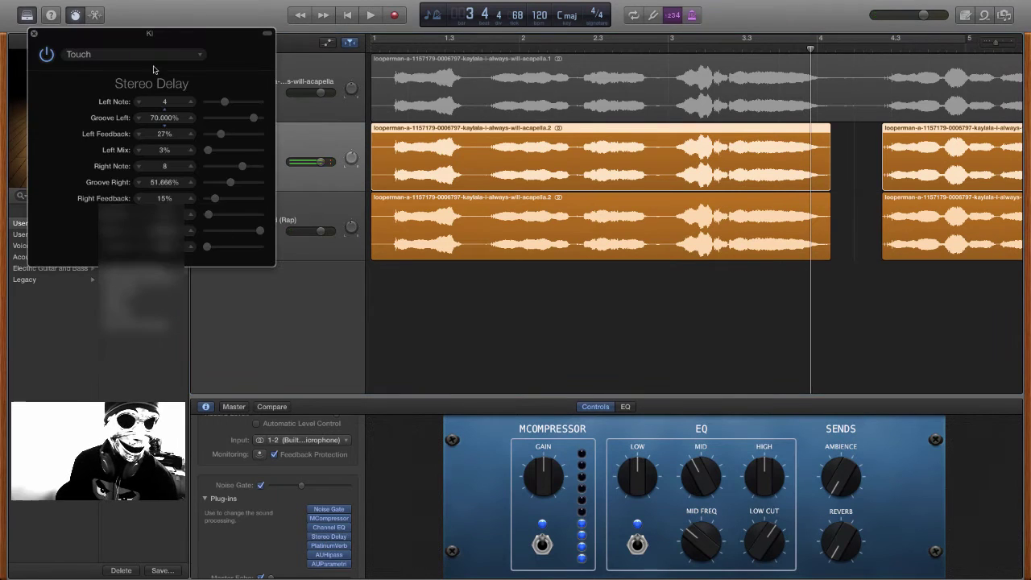
left_click(188, 58)
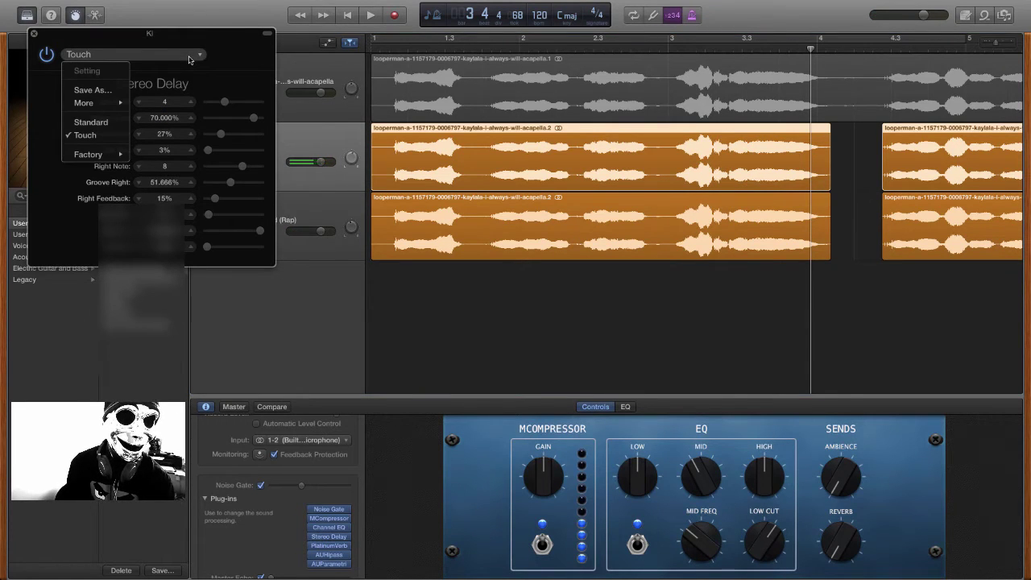
left_click(105, 125)
left_click(34, 34)
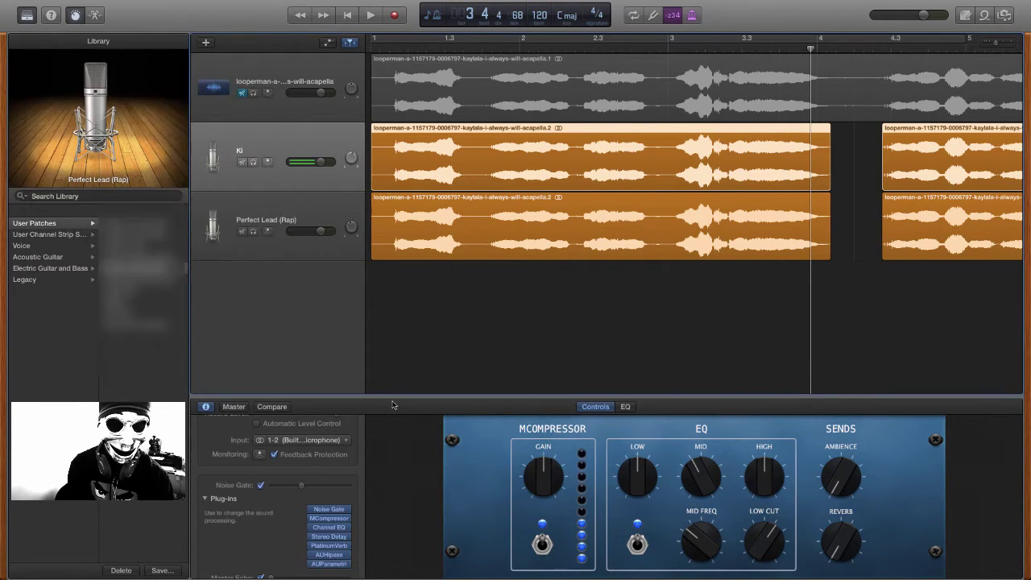
- Change the Stereo Delay on the Perfect Lead (Rap) track to the Standard preset
left_click(307, 211)
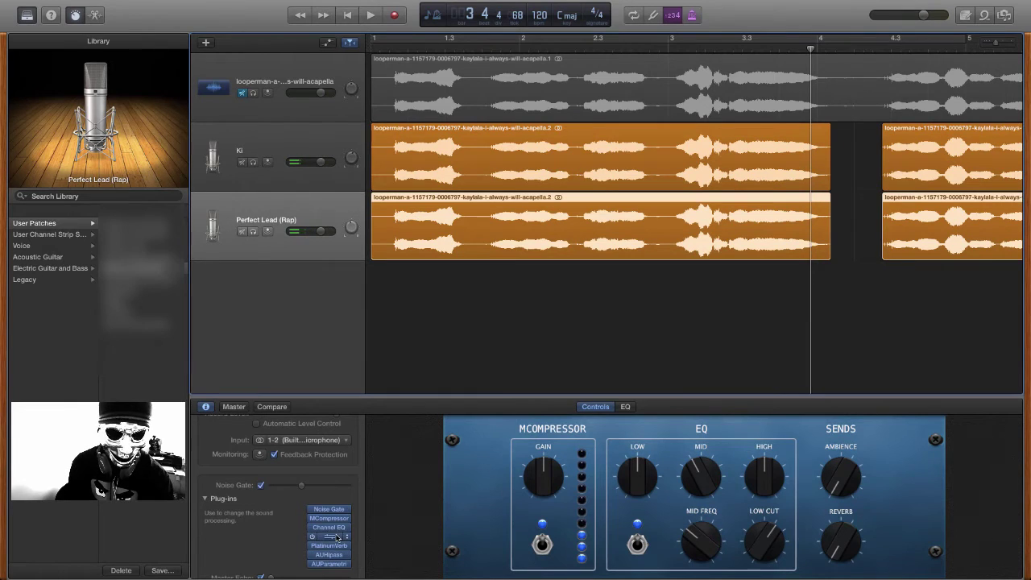
left_click(329, 537)
left_click(145, 54)
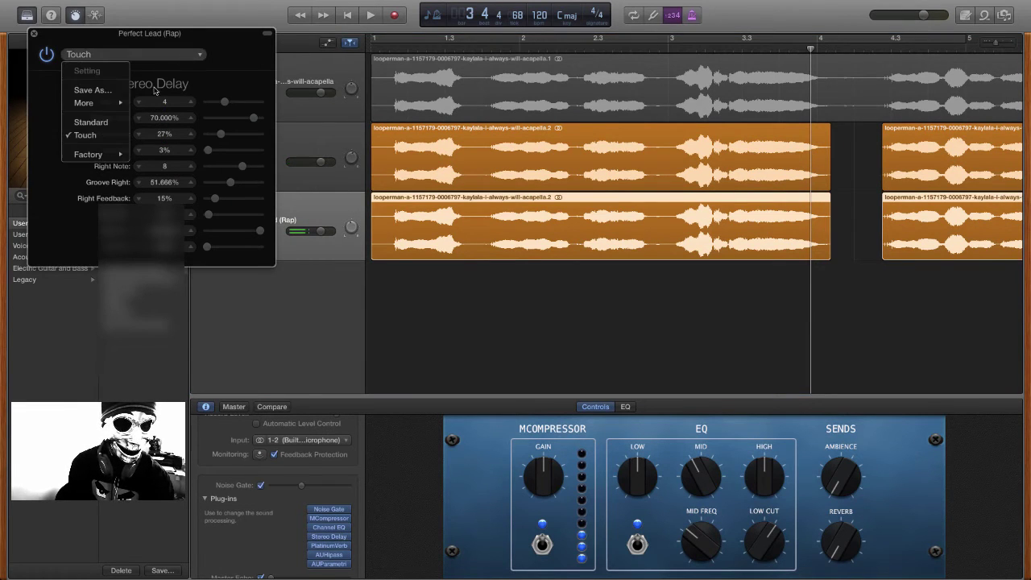
left_click(88, 122)
left_click(34, 35)
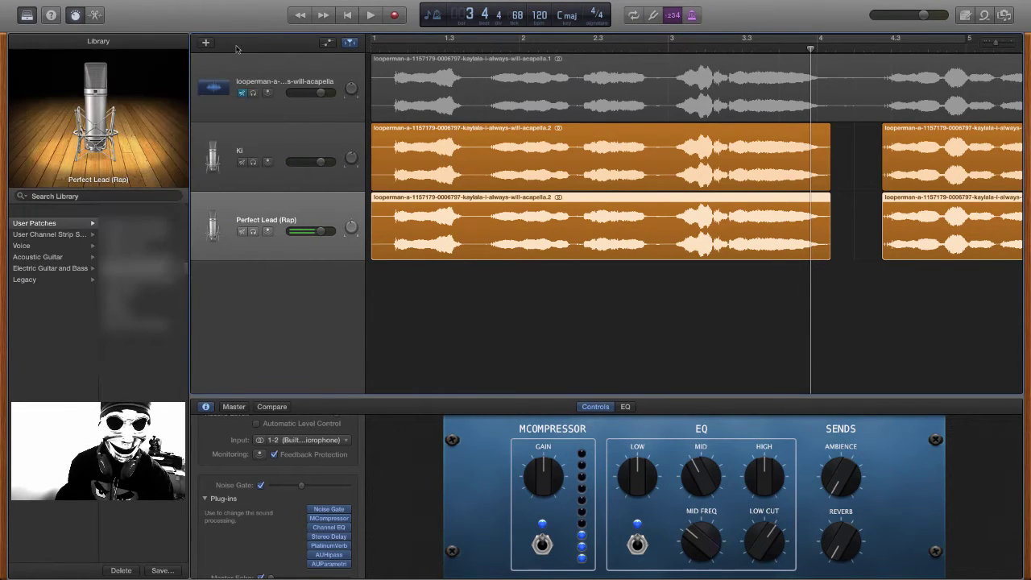
- Play both vocal tracks from the start to hear the Standard delay
left_click(381, 46)
left_click(368, 16)
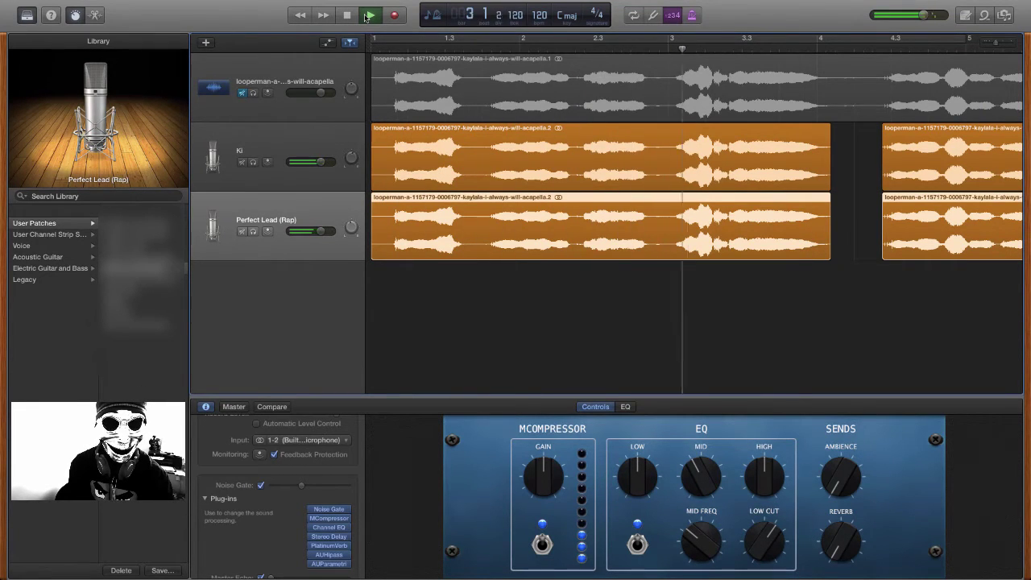
left_click(347, 16)
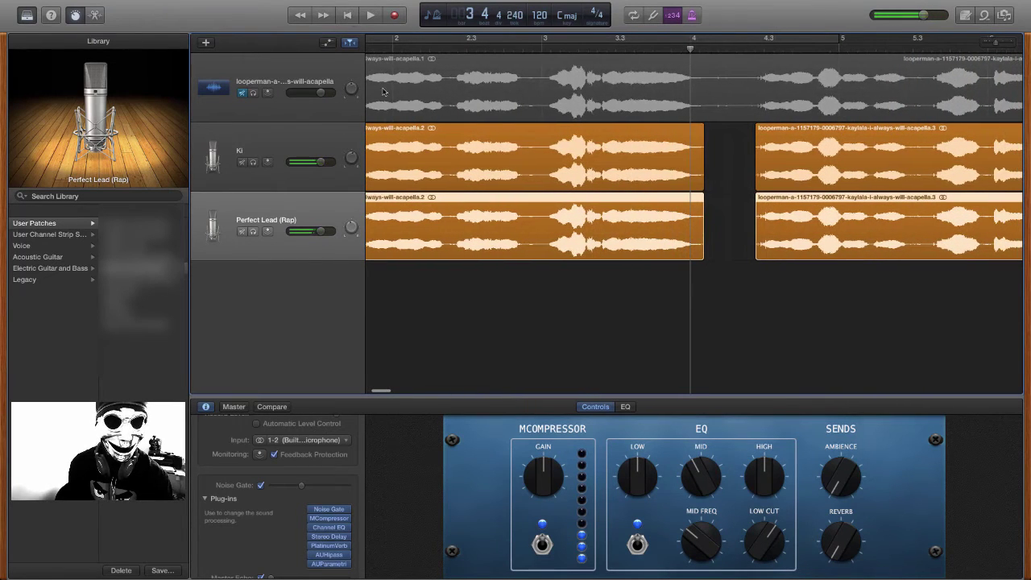
- Set the Perfect Lead (Rap) track's Stereo Delay to Groove Left 37.333% and Groove Right 36.000%
scroll(322, 541, "down", 1)
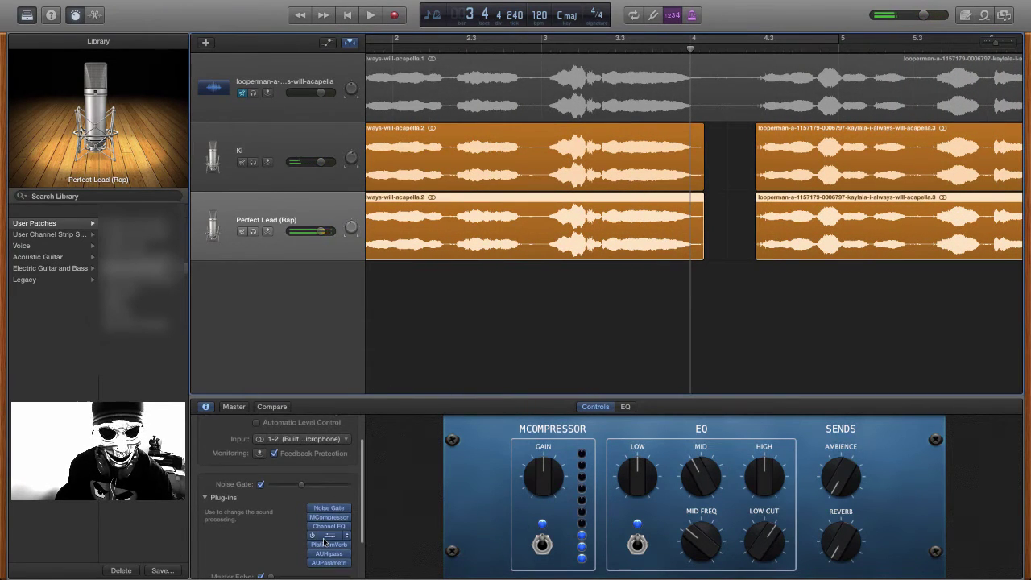
left_click(328, 536)
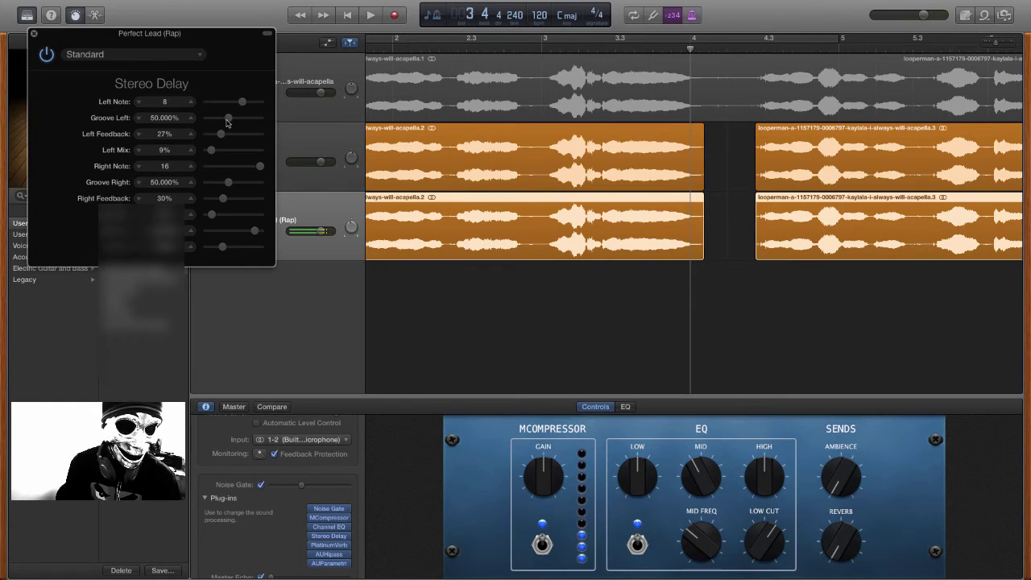
left_click_drag(229, 122, 213, 122)
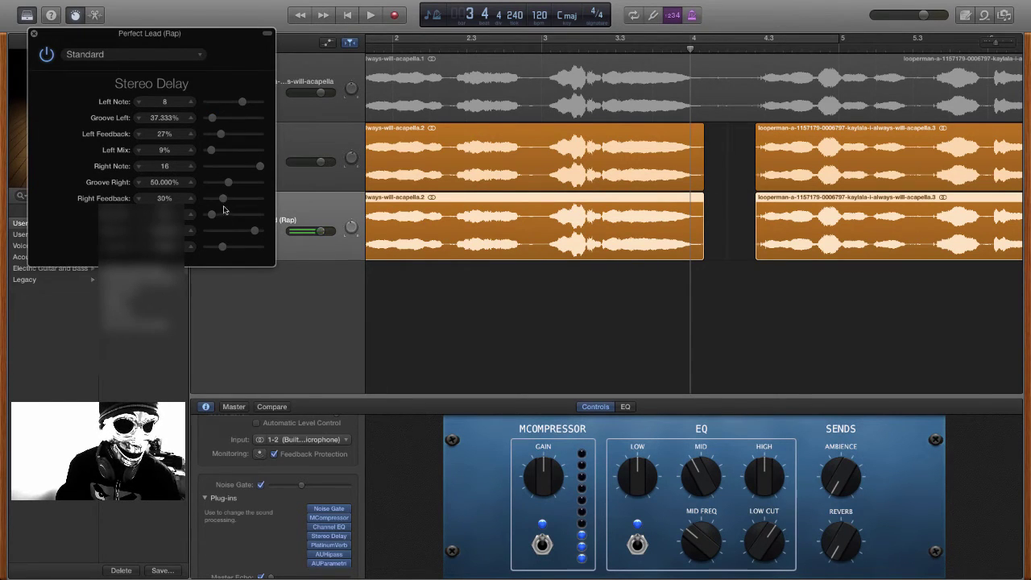
left_click_drag(223, 186, 209, 191)
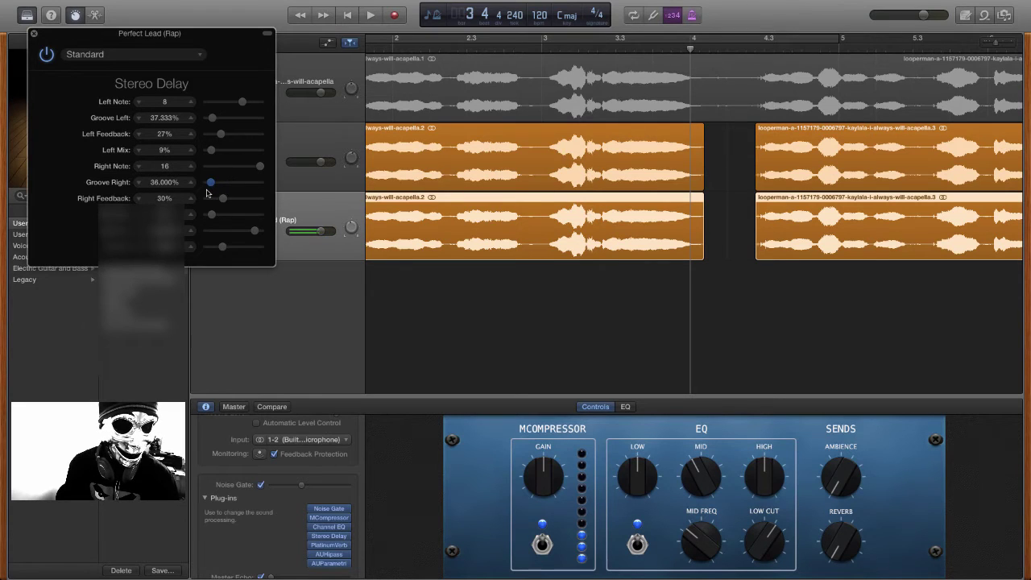
left_click(34, 35)
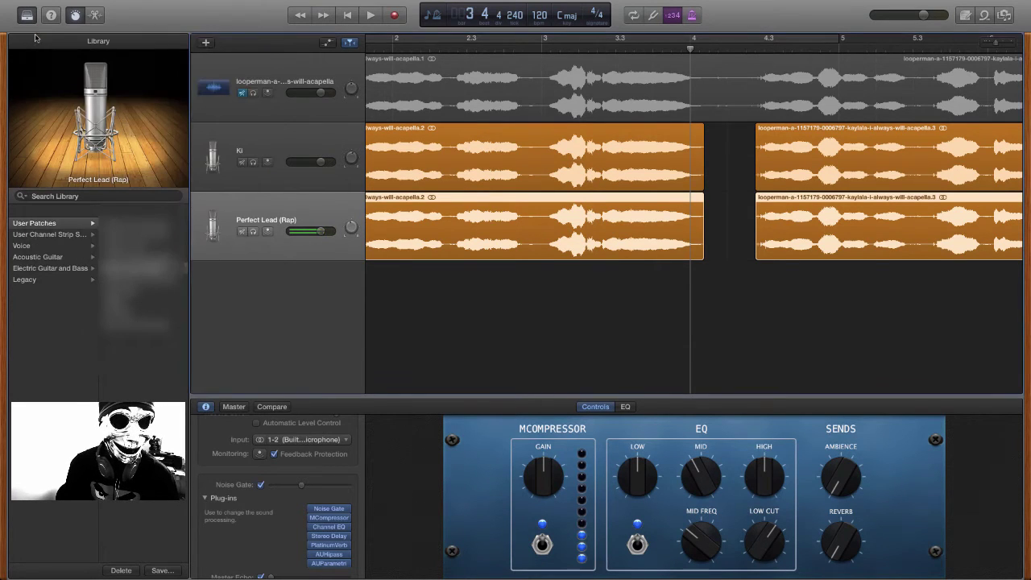
- Play both vocals from the start to judge the adjusted delay grooves
scroll(692, 218, "left", 5)
left_click(347, 14)
left_click(370, 15)
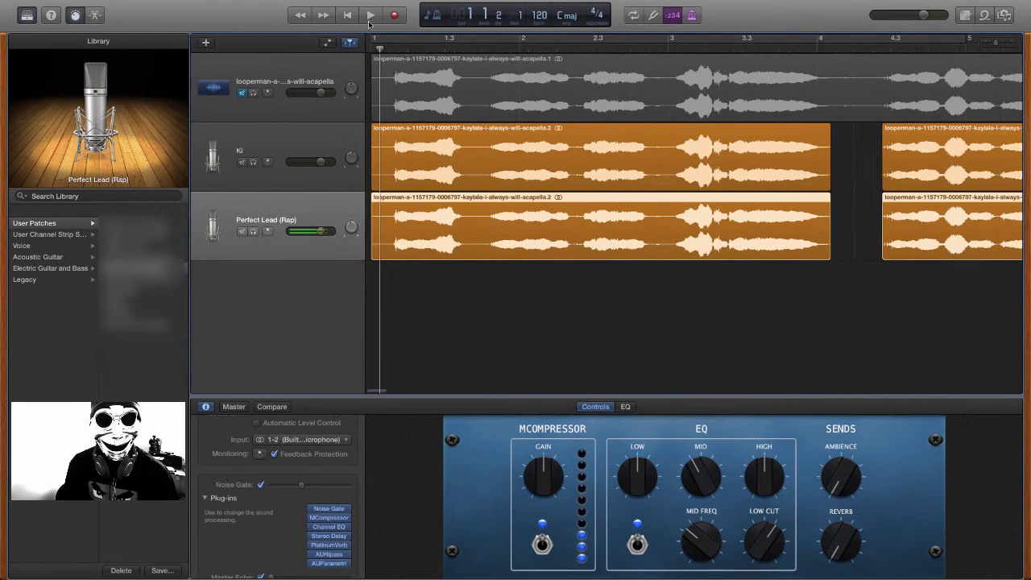
left_click(369, 14)
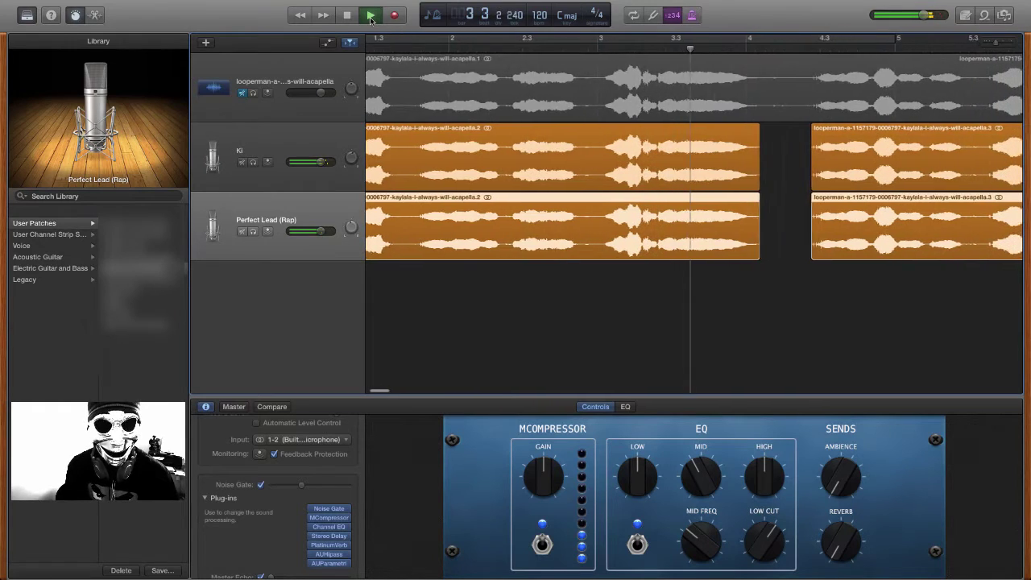
left_click(348, 18)
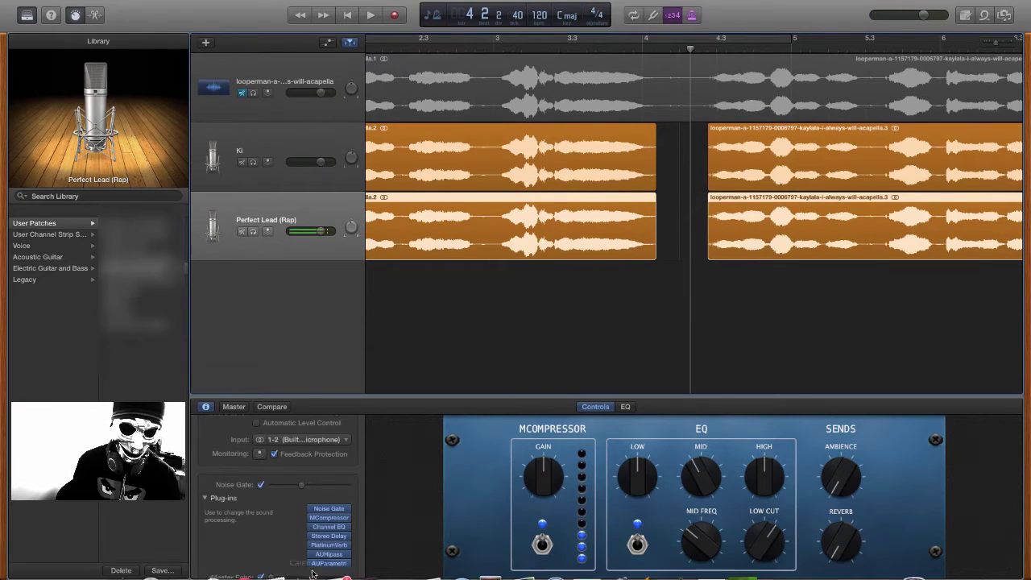
- Load the Low Soft Reverb factory preset in PlatinumVerb on the Perfect Lead (Rap) track
left_click(329, 544)
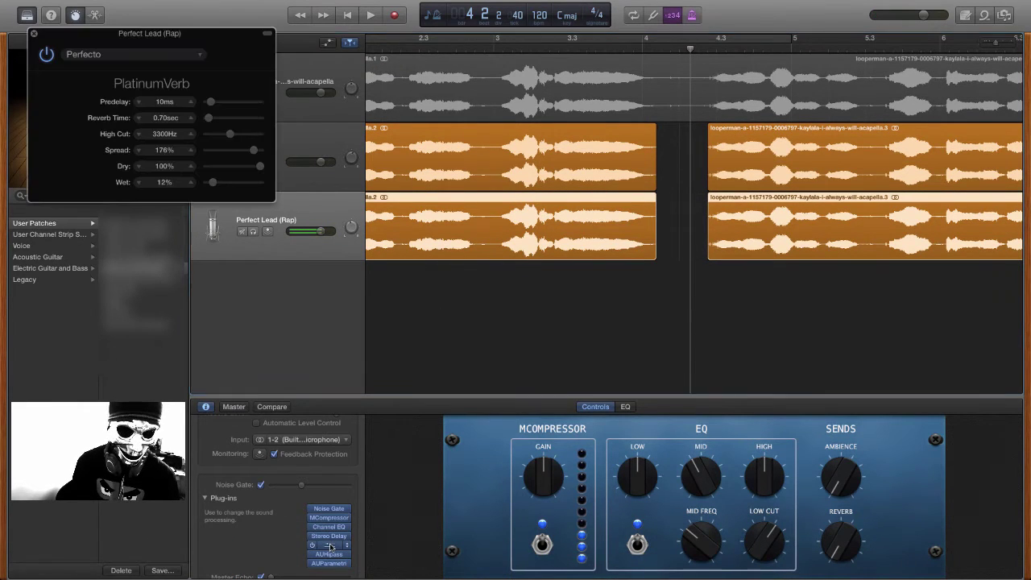
left_click(196, 56)
mouse_move(105, 102)
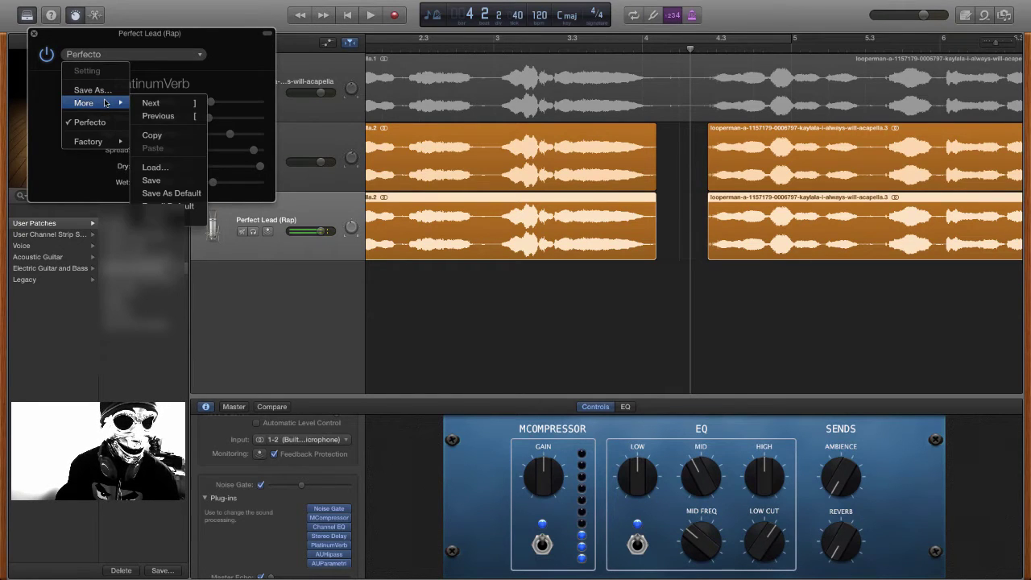
mouse_move(105, 141)
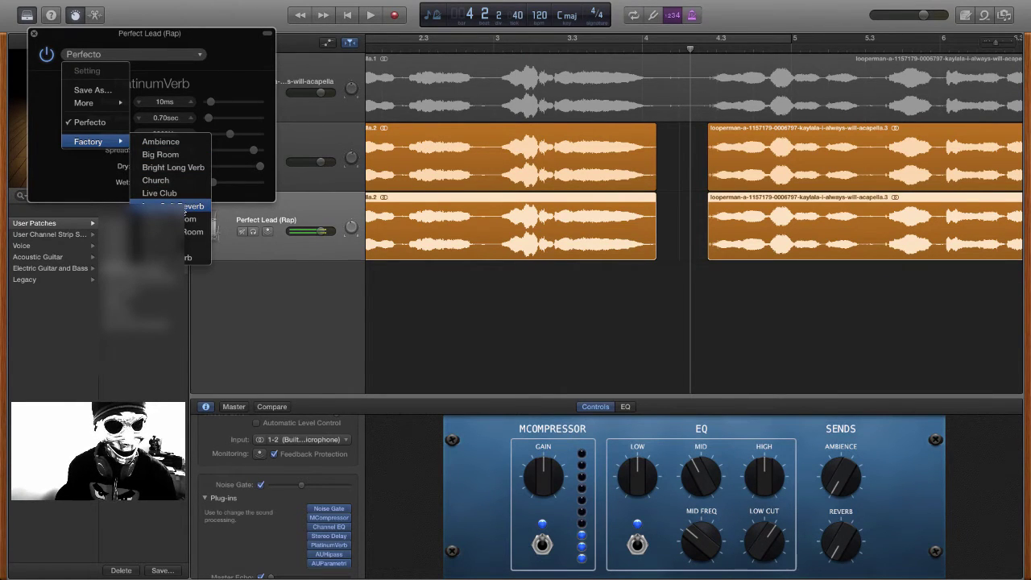
left_click(185, 207)
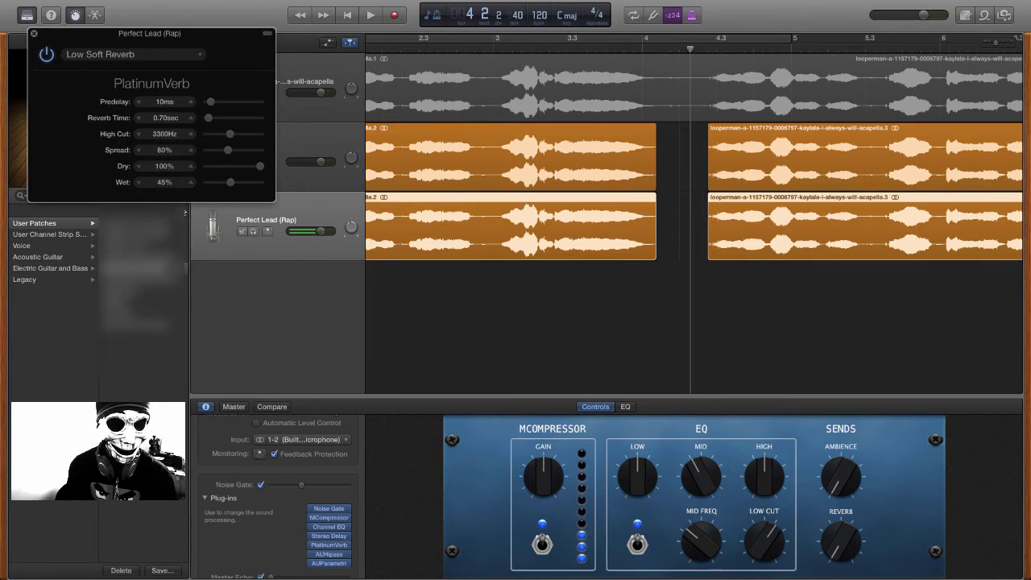
left_click(35, 34)
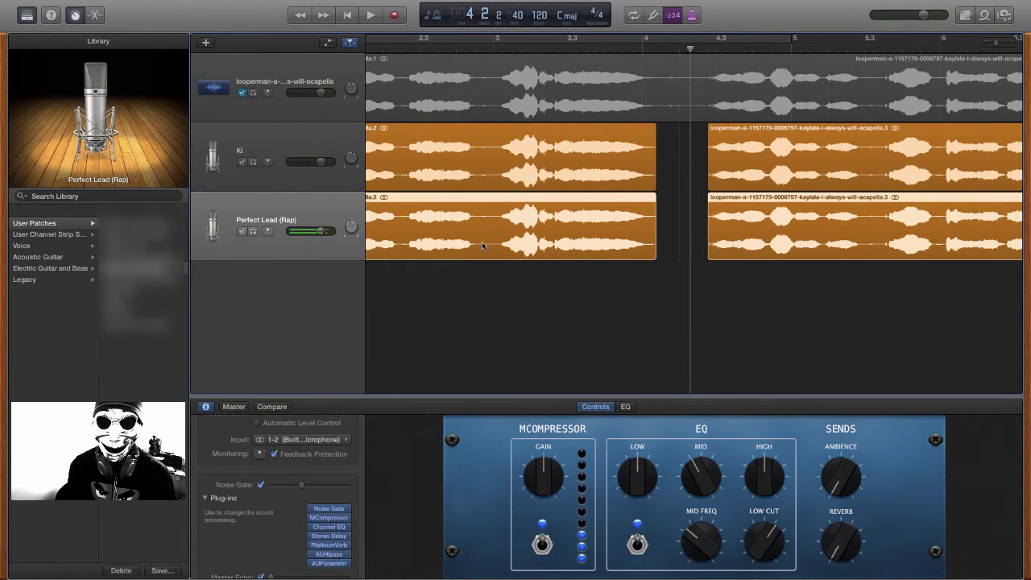
- Select the Ki track and play both processed vocals from the start to judge the Low Soft Reverb
scroll(482, 245, "left", 2)
left_click(294, 143)
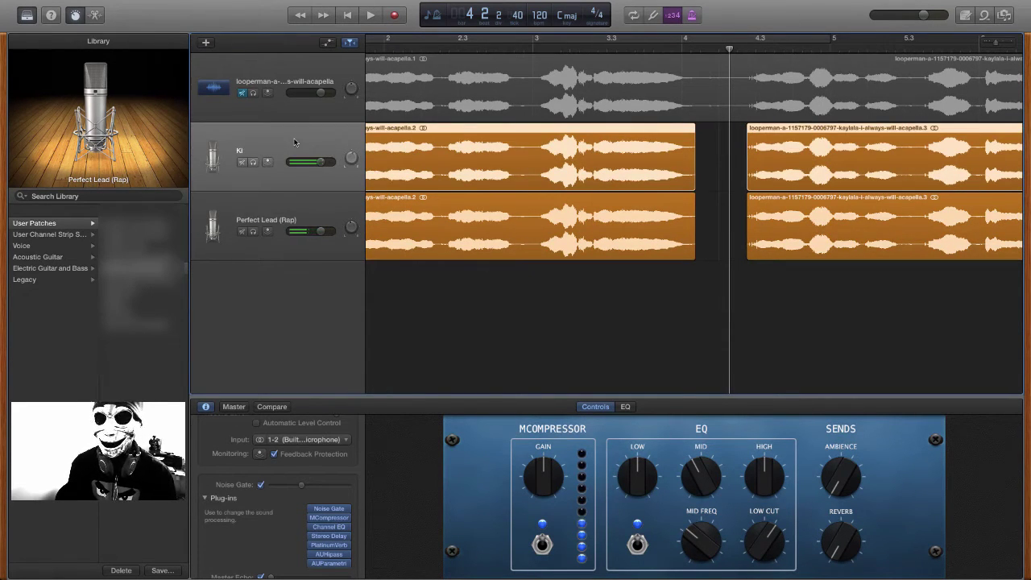
scroll(425, 57, "left", 6)
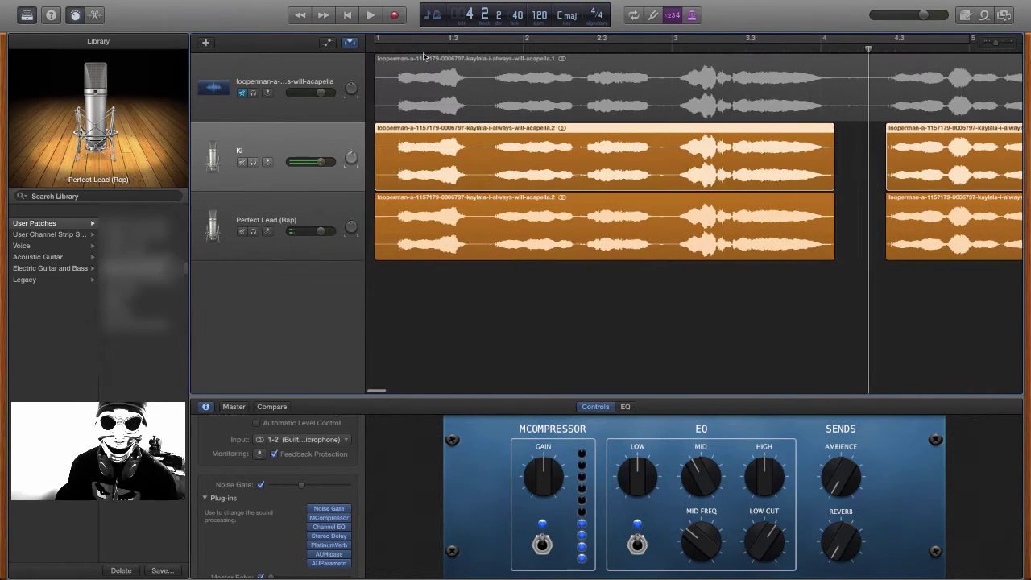
left_click(389, 37)
left_click(366, 15)
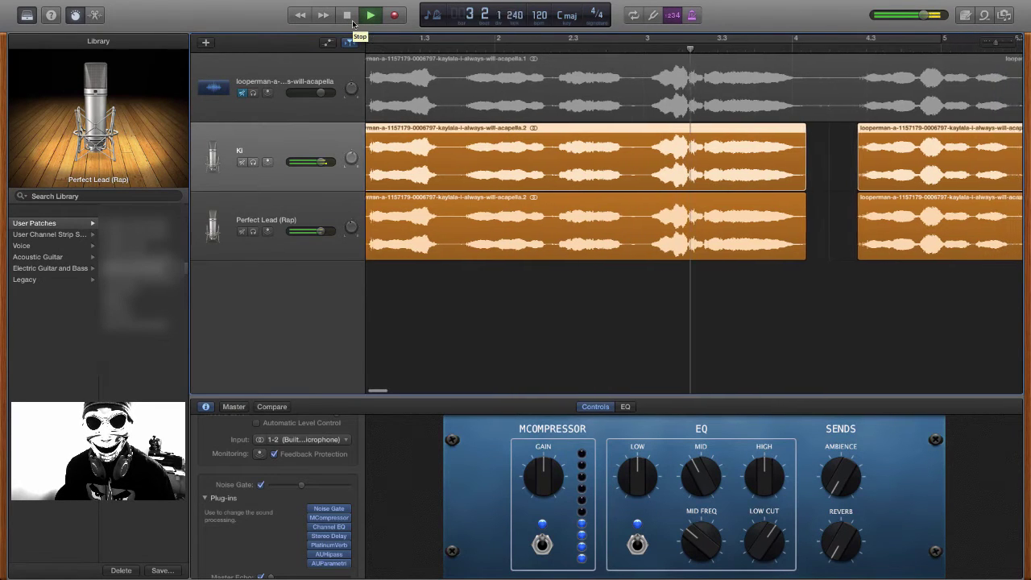
left_click(351, 19)
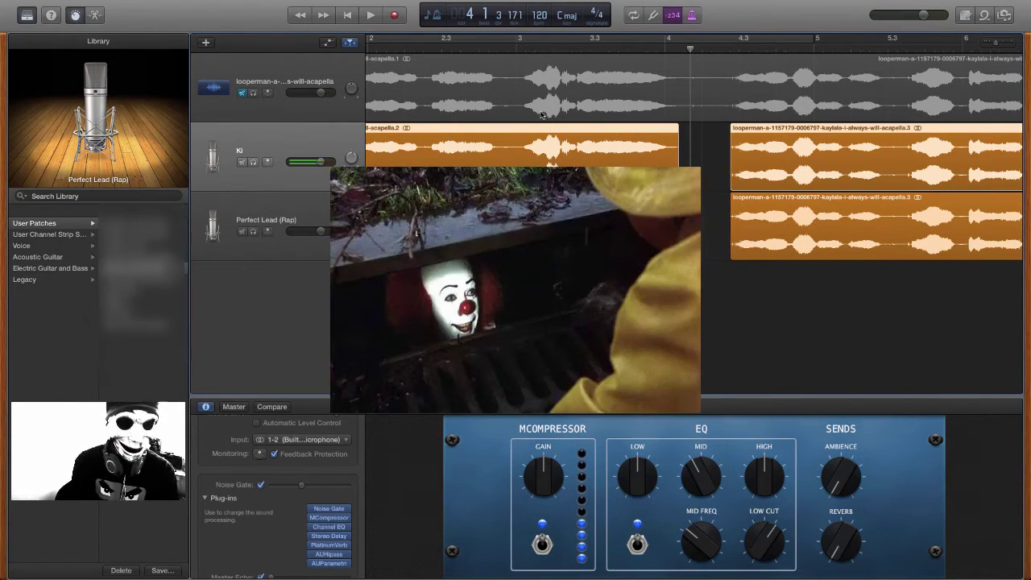
- Solo the original acapella track and play it from the start to hear the unprocessed vocal
scroll(561, 147, "left", 5)
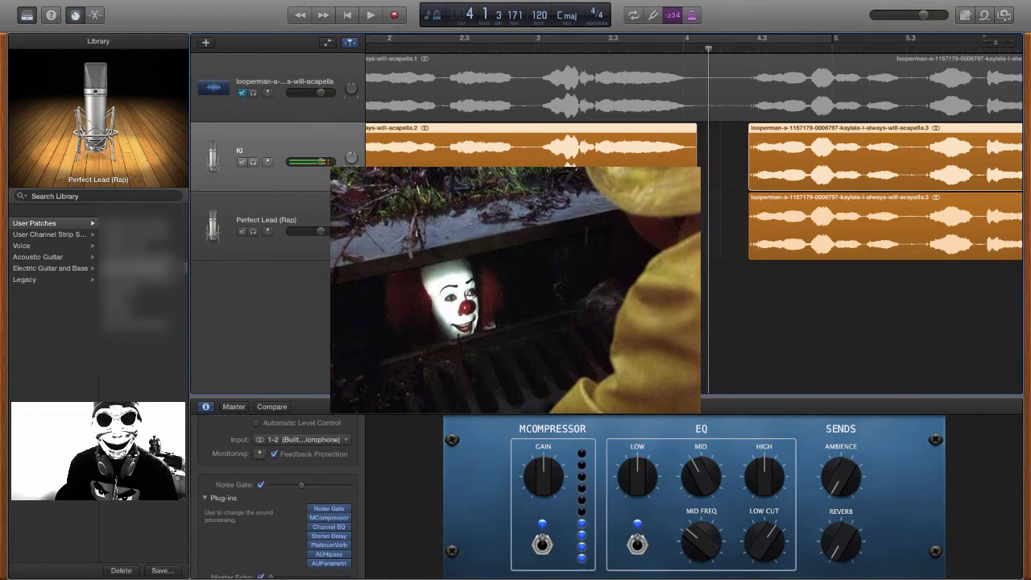
key("Return")
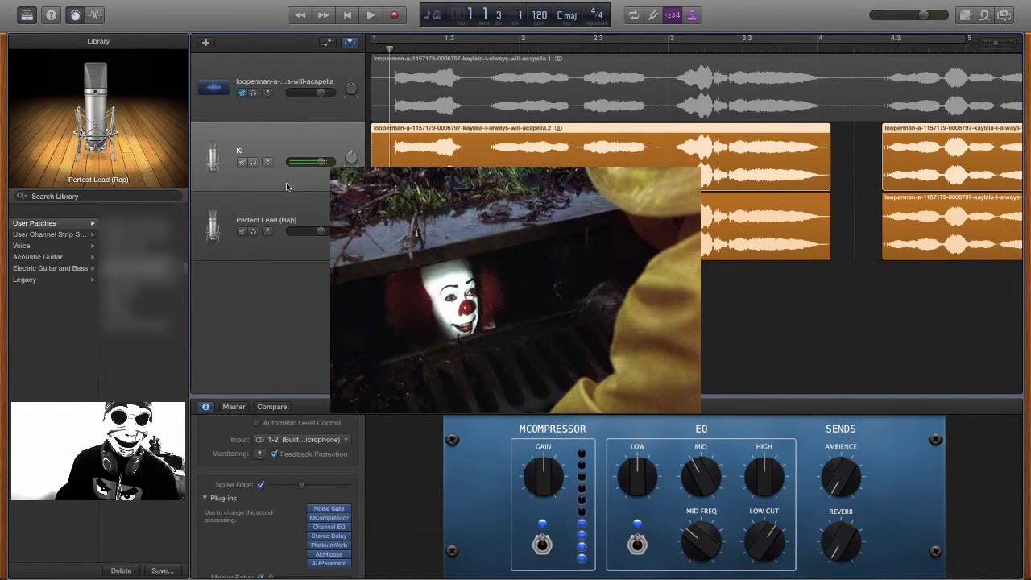
left_click(252, 95)
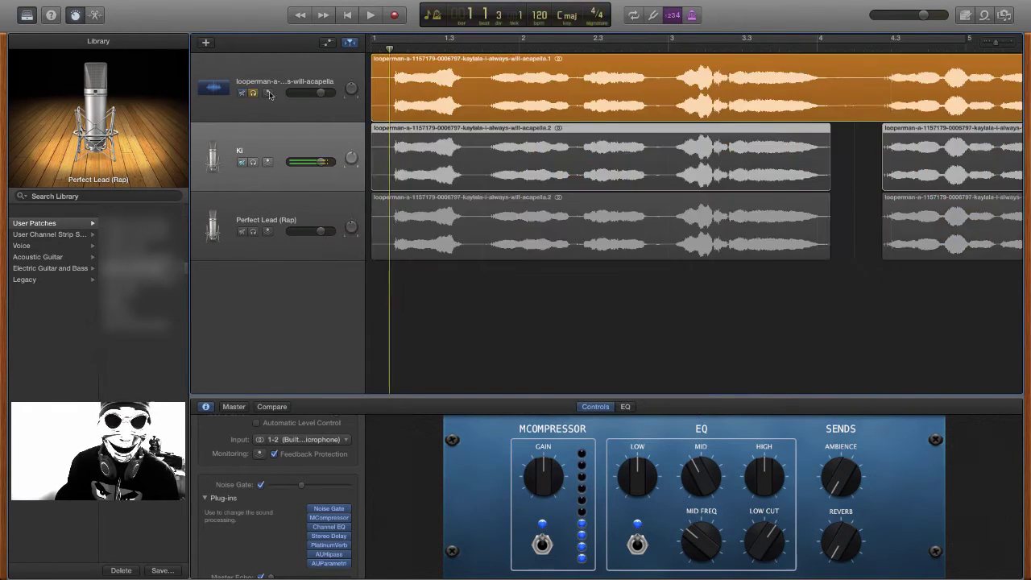
left_click(371, 15)
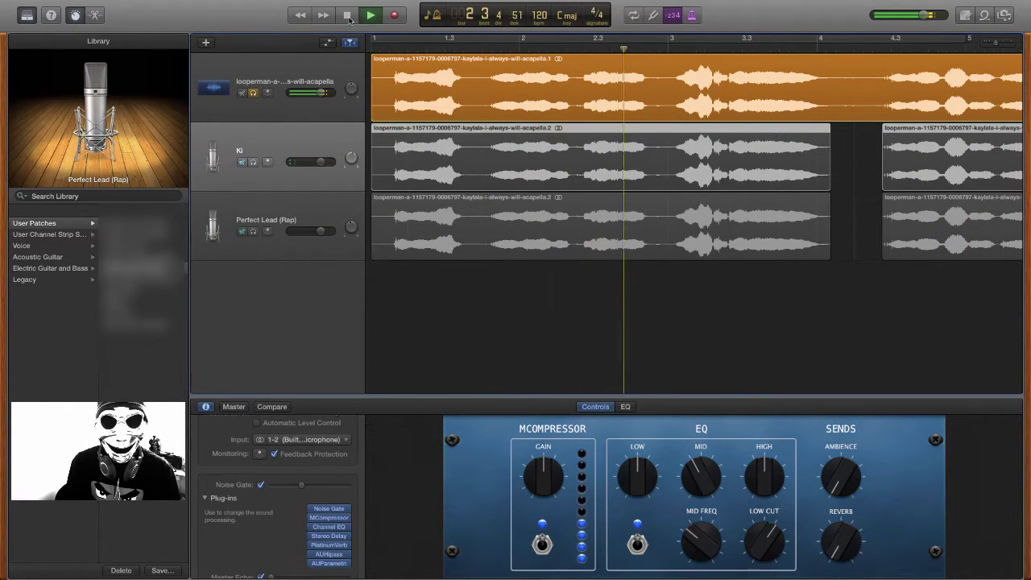
left_click(347, 15)
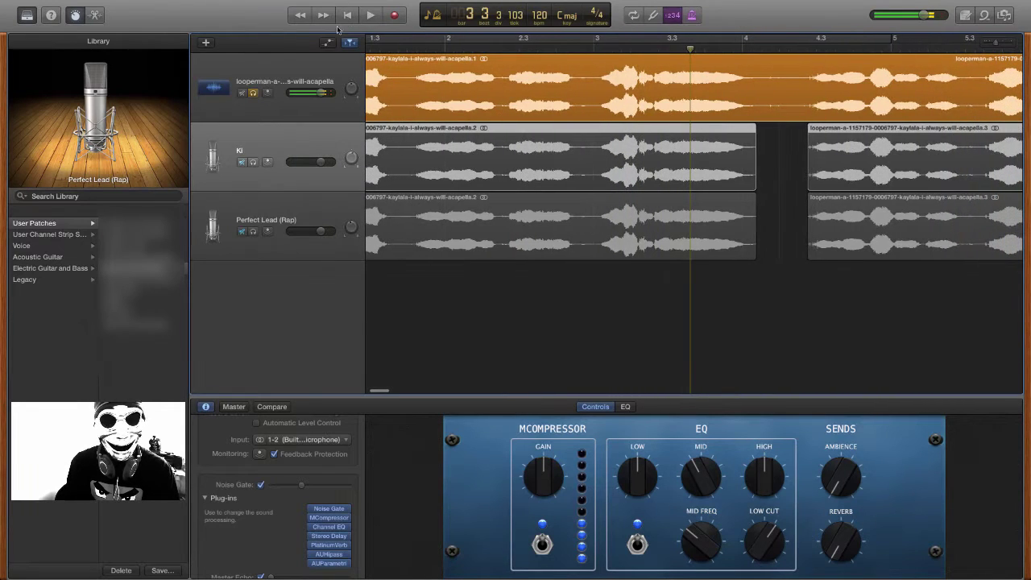
- Unsolo and mute the original acapella and play the two processed vocals from the start for comparison
left_click(254, 93)
left_click(241, 92)
scroll(396, 41, "left", 3)
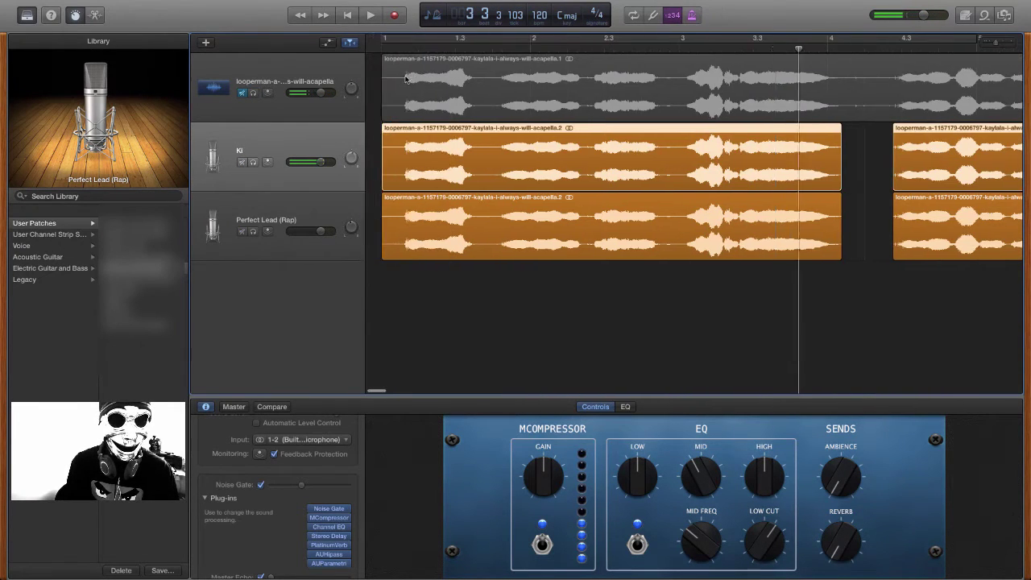
left_click(396, 40)
left_click(369, 17)
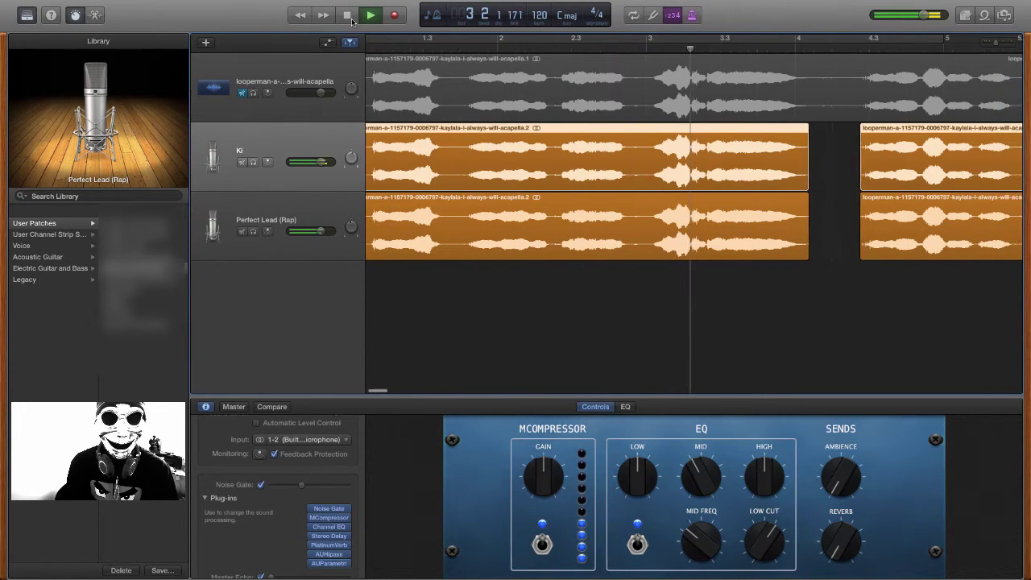
left_click(348, 17)
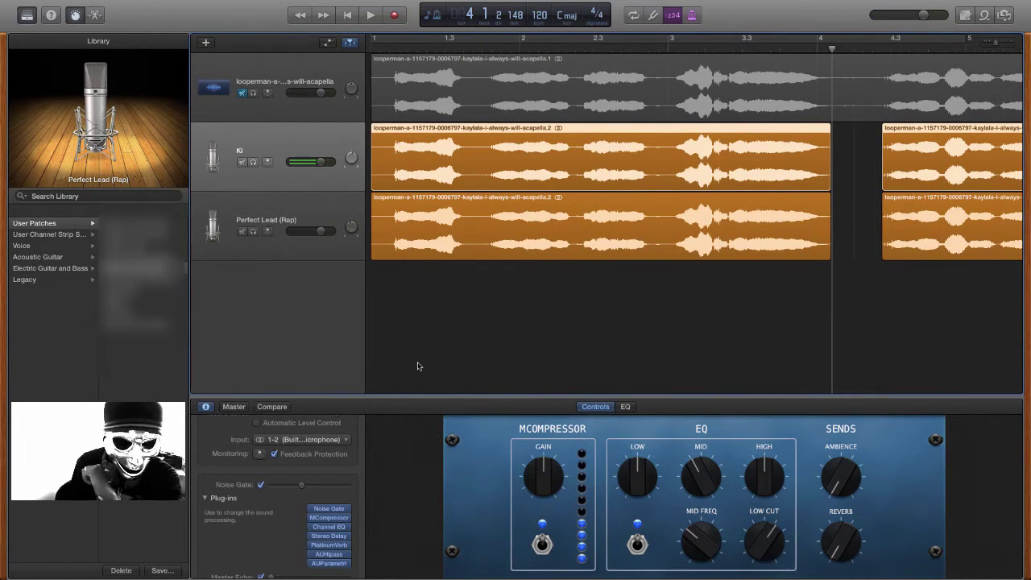
- Load the Low Soft Reverb factory preset in PlatinumVerb on the Ki track
scroll(321, 484, "down", 2)
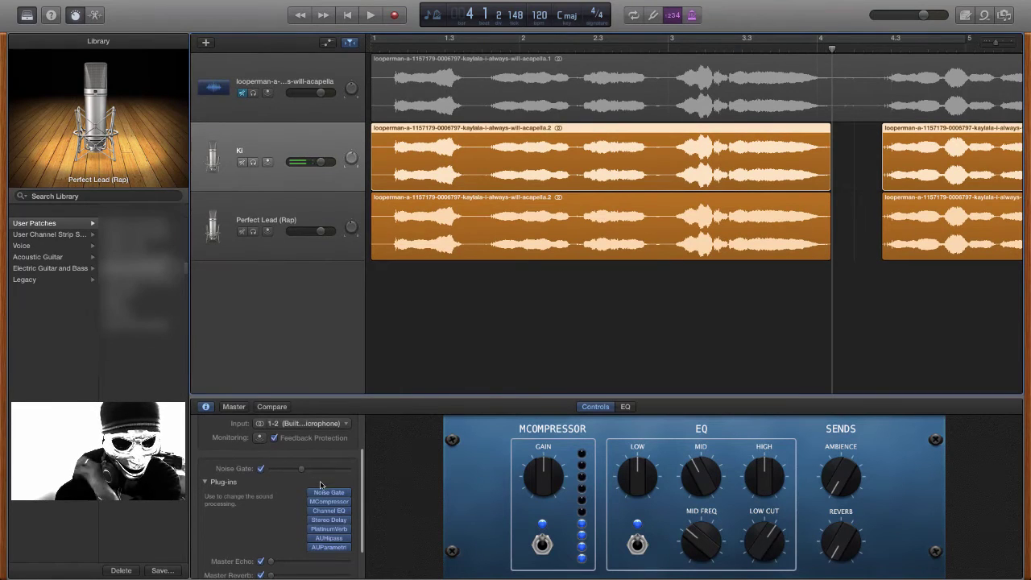
left_click(330, 528)
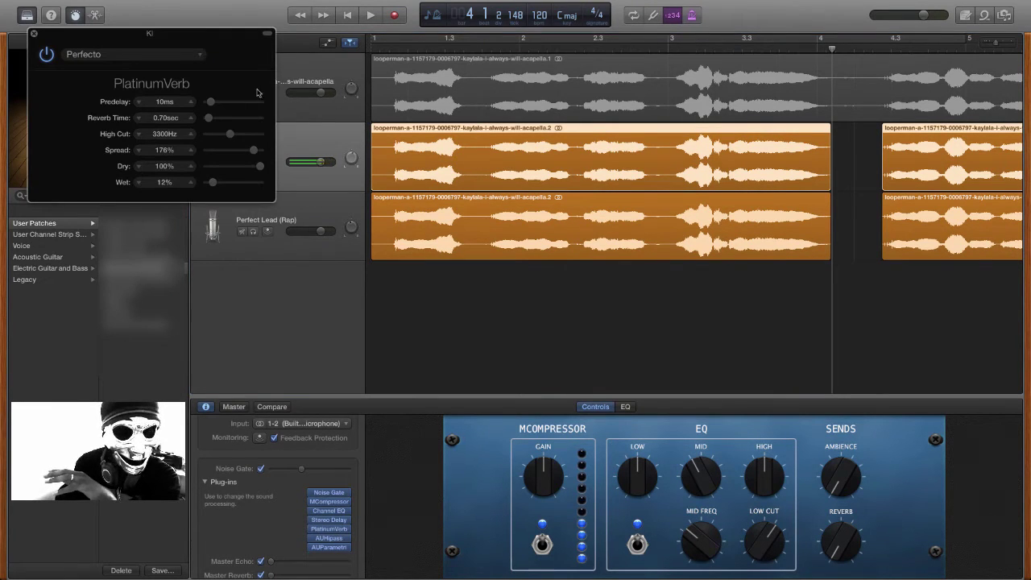
left_click(191, 56)
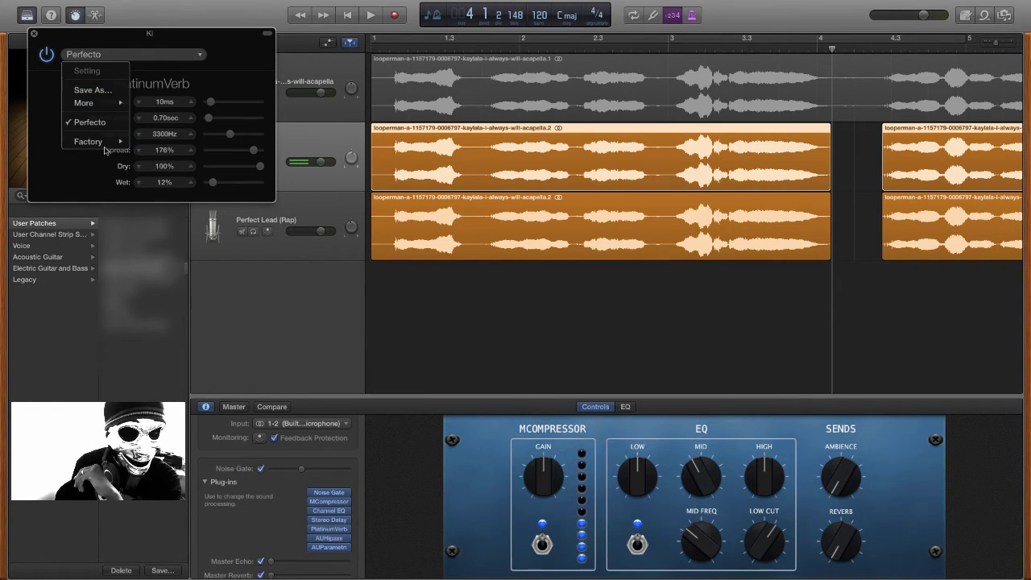
mouse_move(111, 144)
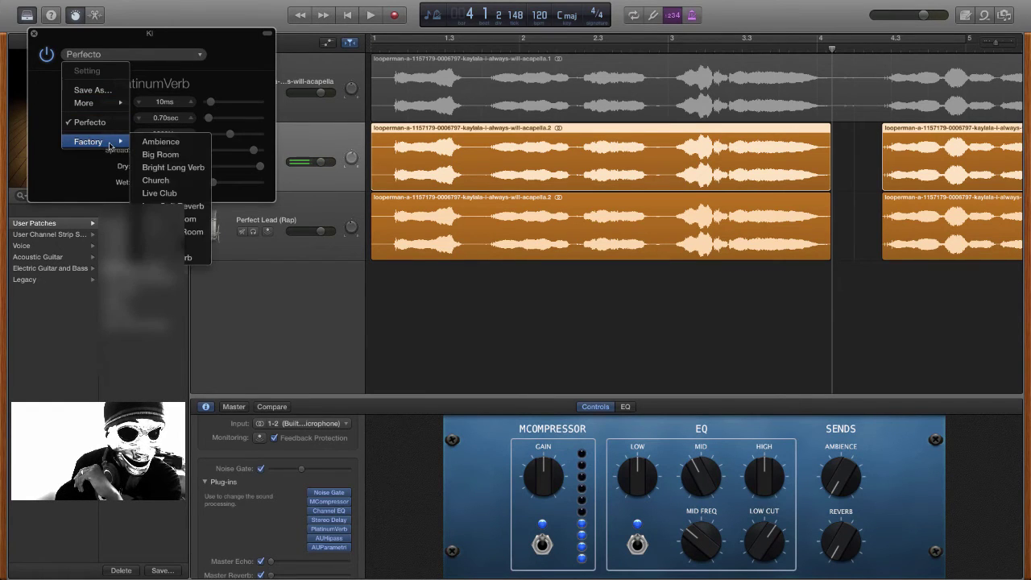
left_click(199, 208)
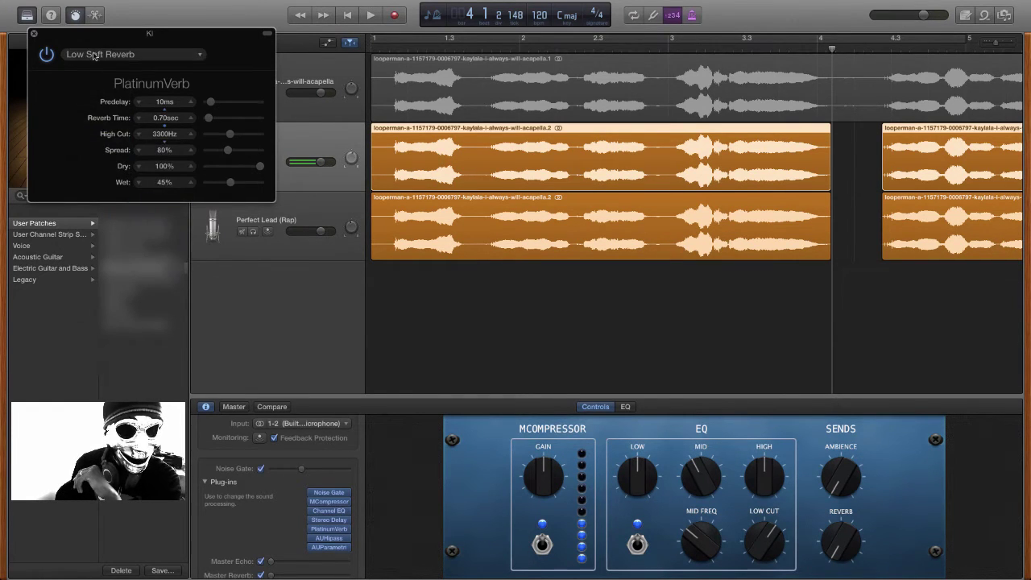
left_click(33, 33)
- Play both vocals from the start and lower the Perfect Lead (Rap) track's volume to about -3.2 dB
key("Return")
left_click(370, 15)
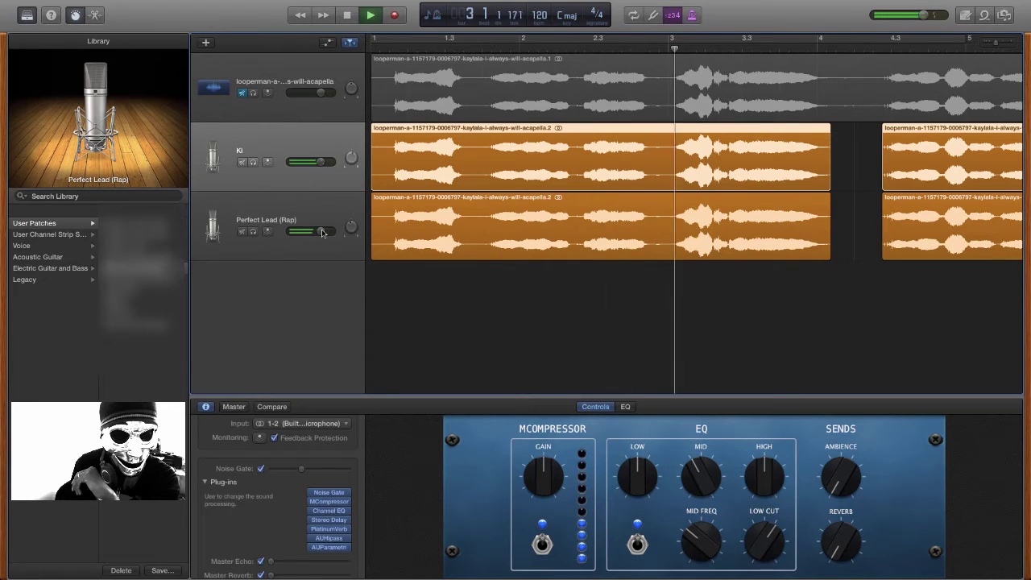
mouse_move(318, 234)
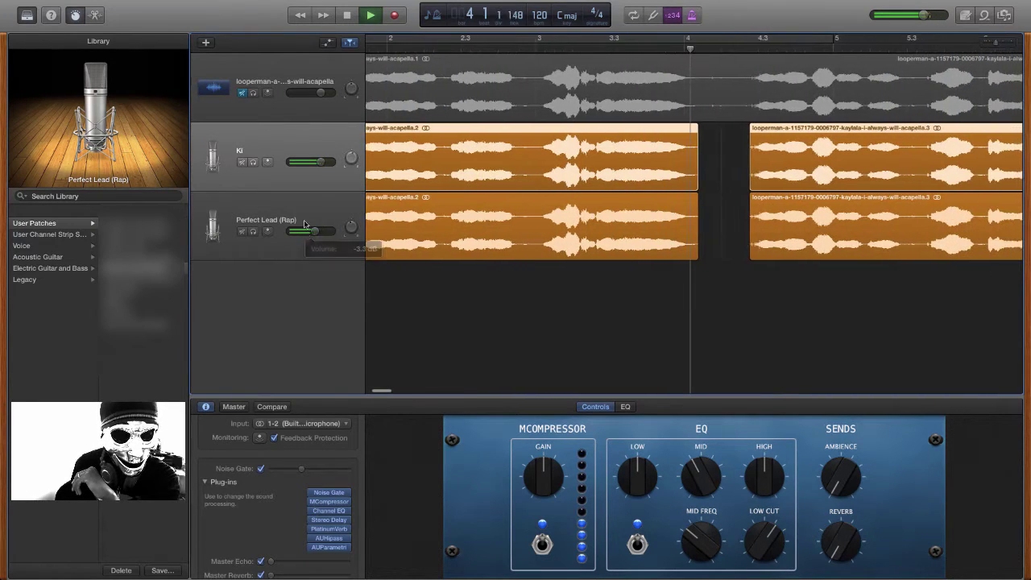
- Set the Ki track's Stereo Delay to Groove Left 40.666% and Right Feedback 31% while the vocals play
scroll(387, 89, "left", 3)
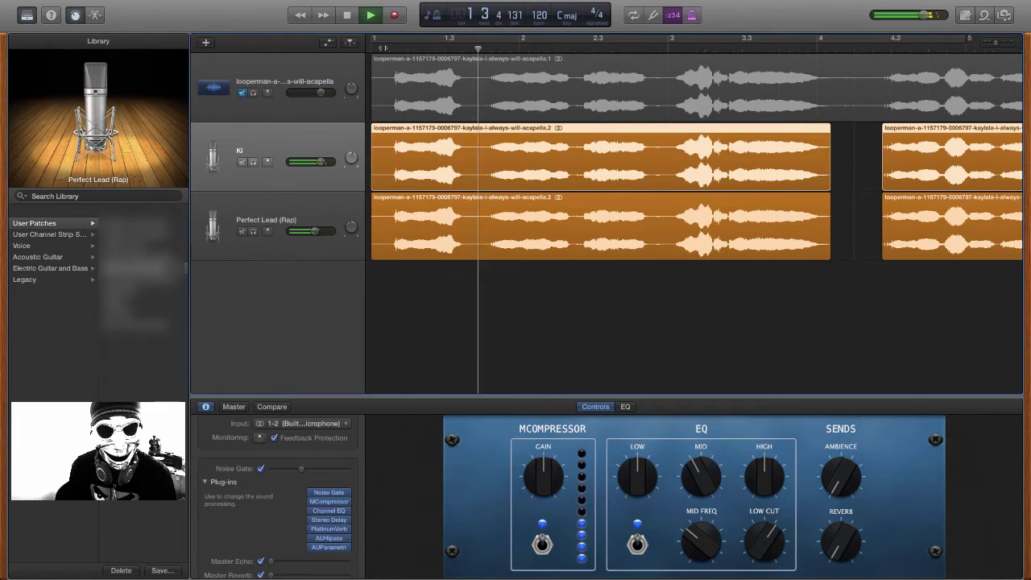
left_click(328, 520)
left_click_drag(228, 118, 216, 121)
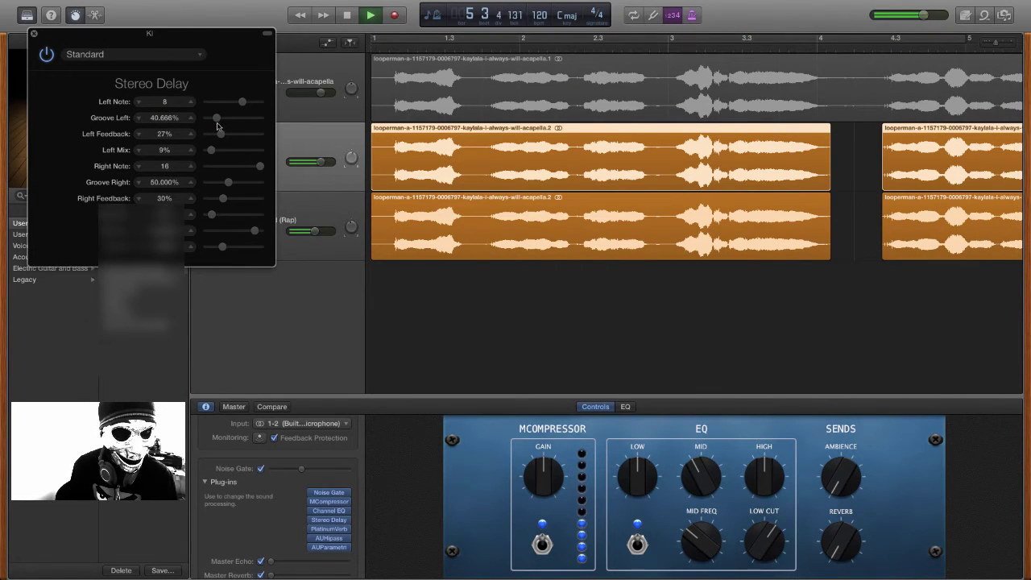
left_click_drag(223, 203, 242, 205)
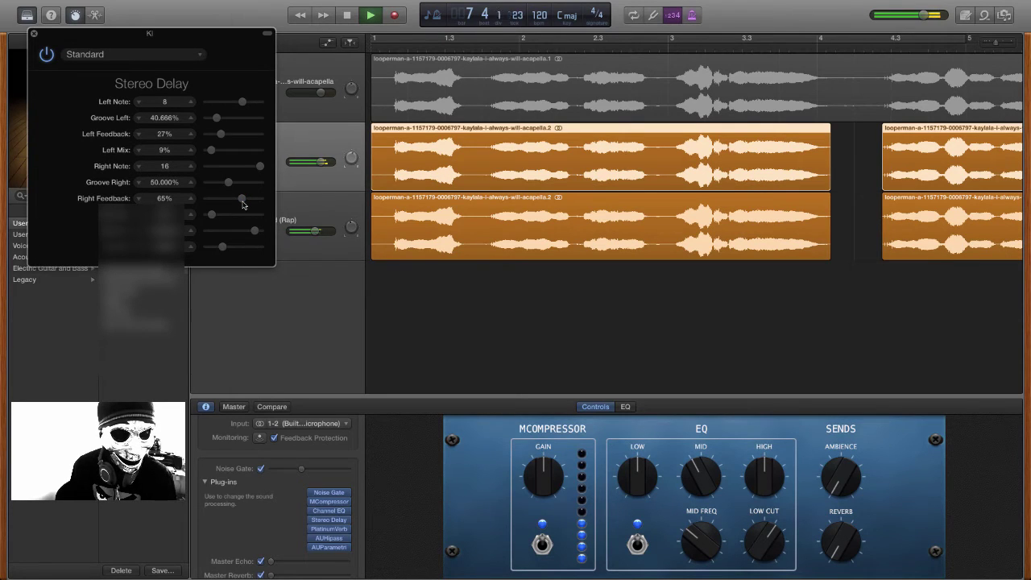
left_click_drag(242, 205, 224, 210)
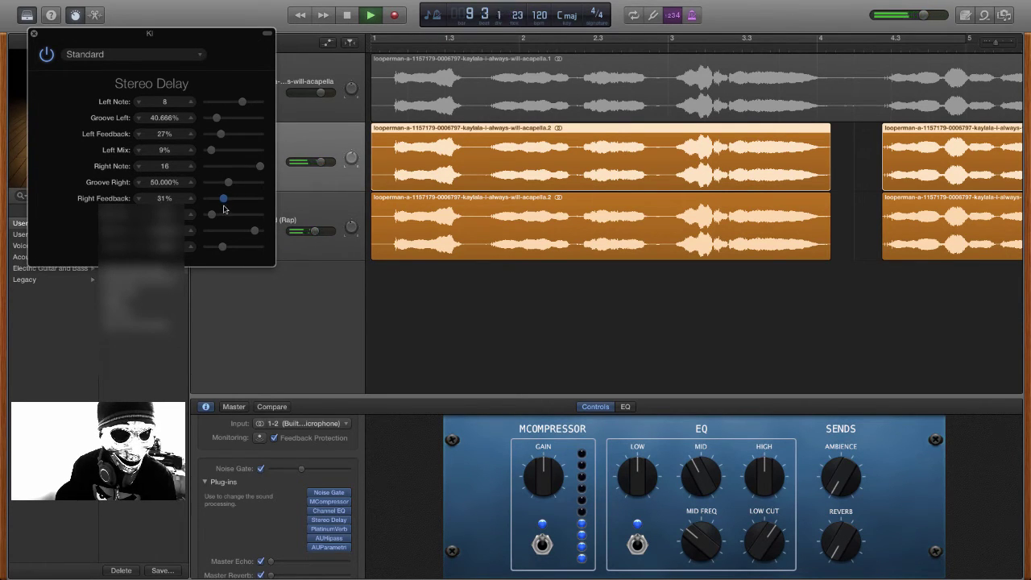
left_click(34, 33)
- Look at the master output controls, stop playback and return to the Ki track's controls
left_click(233, 406)
left_click(346, 15)
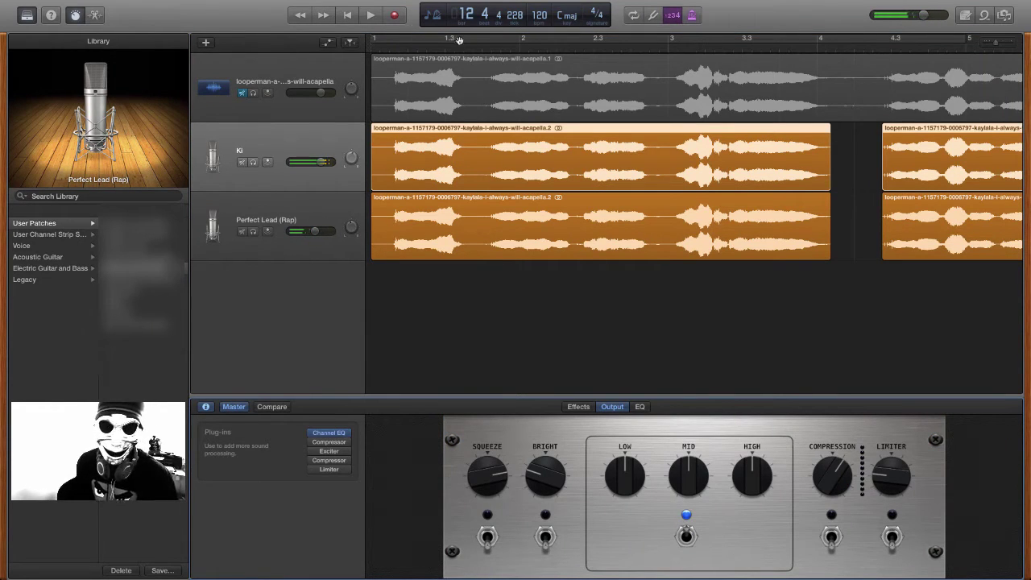
left_click(241, 408)
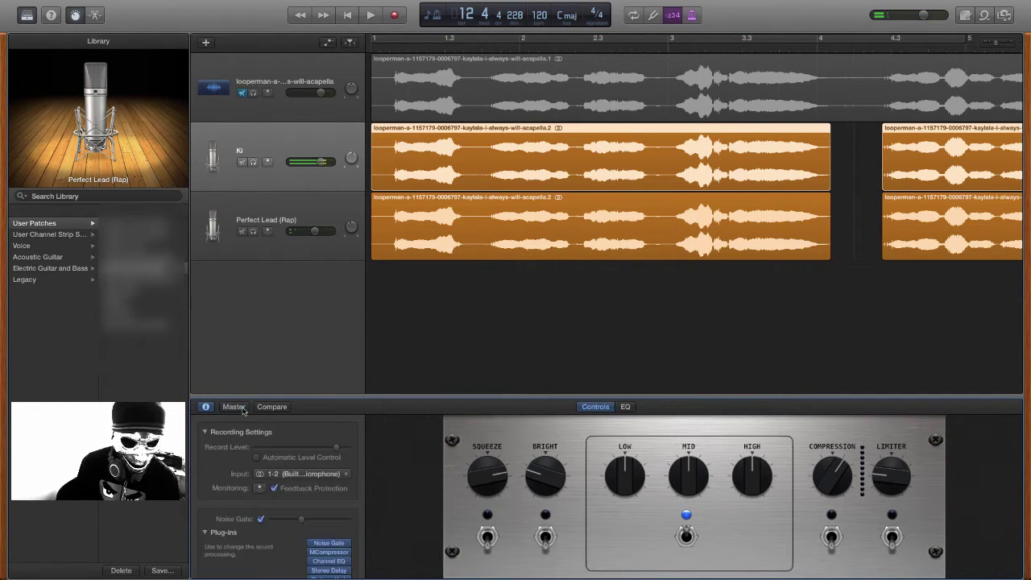
- Examine the Ki track's AUHipass Vocals (Male) and AUParametricEQ Vocals settings
scroll(321, 463, "down", 5)
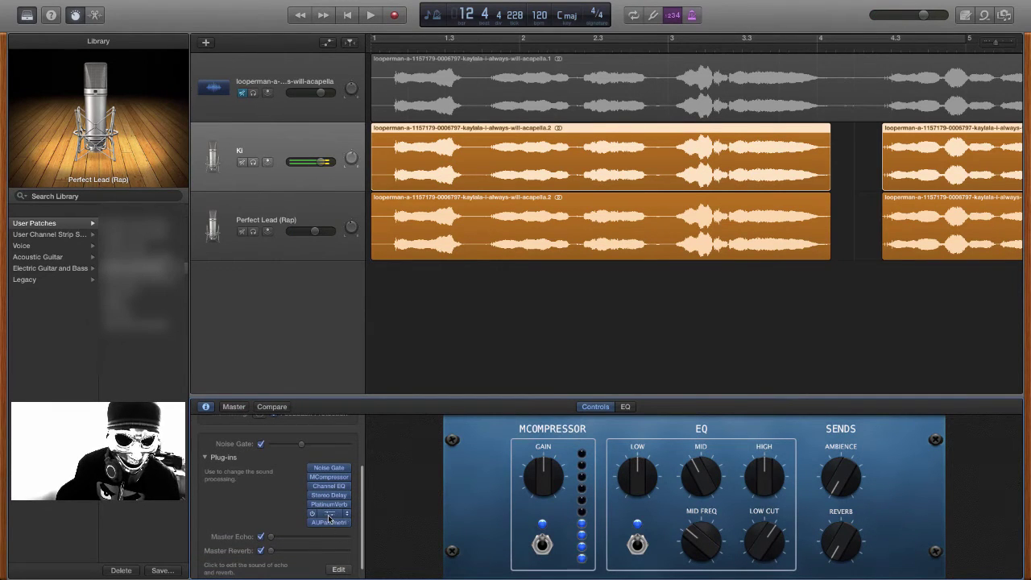
left_click(329, 516)
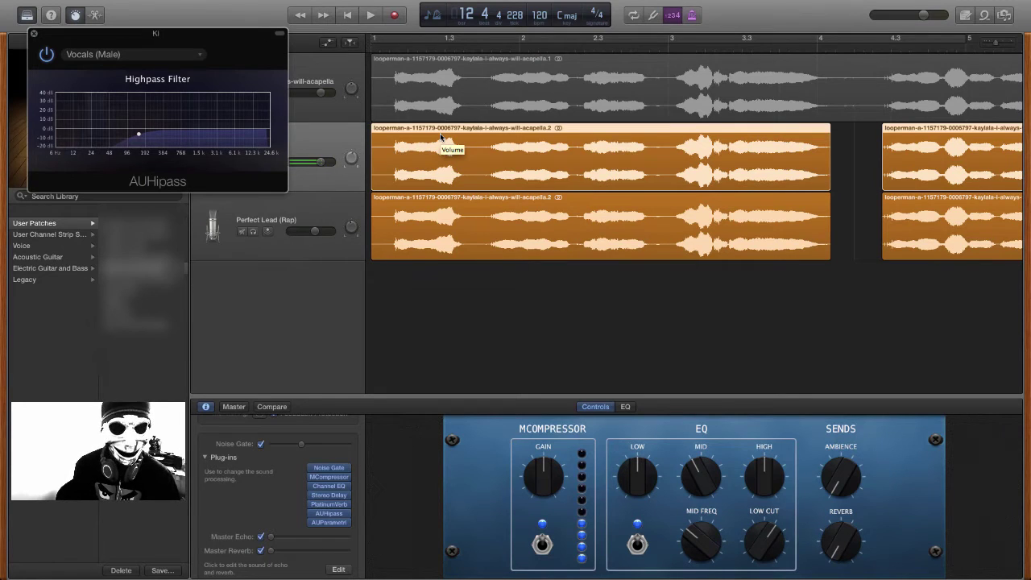
left_click(34, 33)
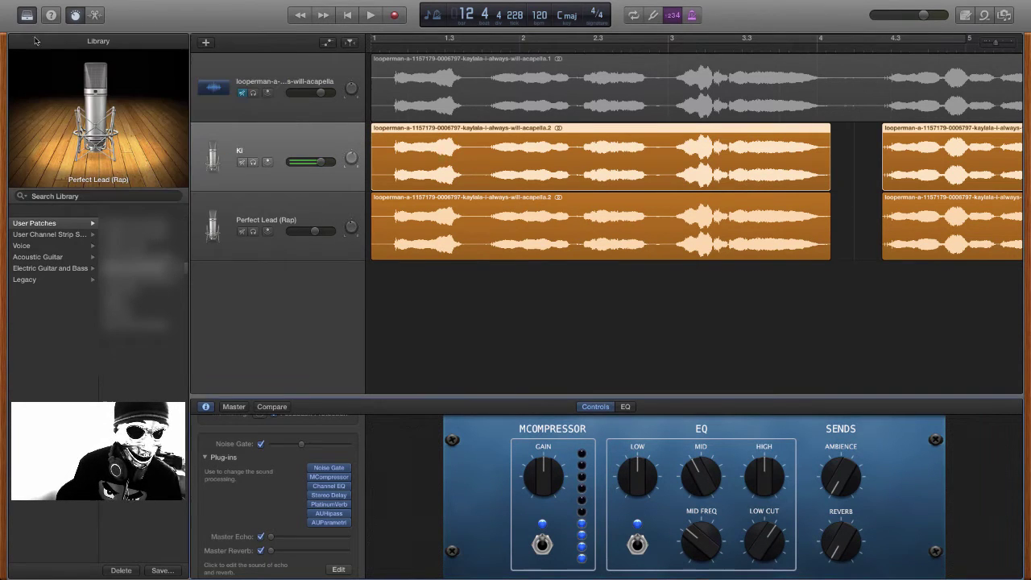
left_click(332, 523)
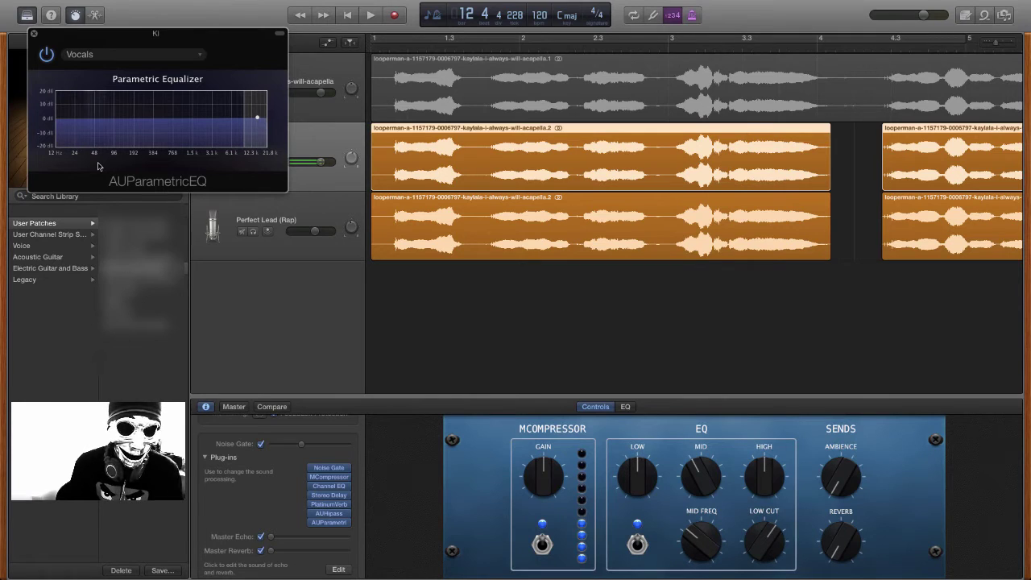
left_click(34, 35)
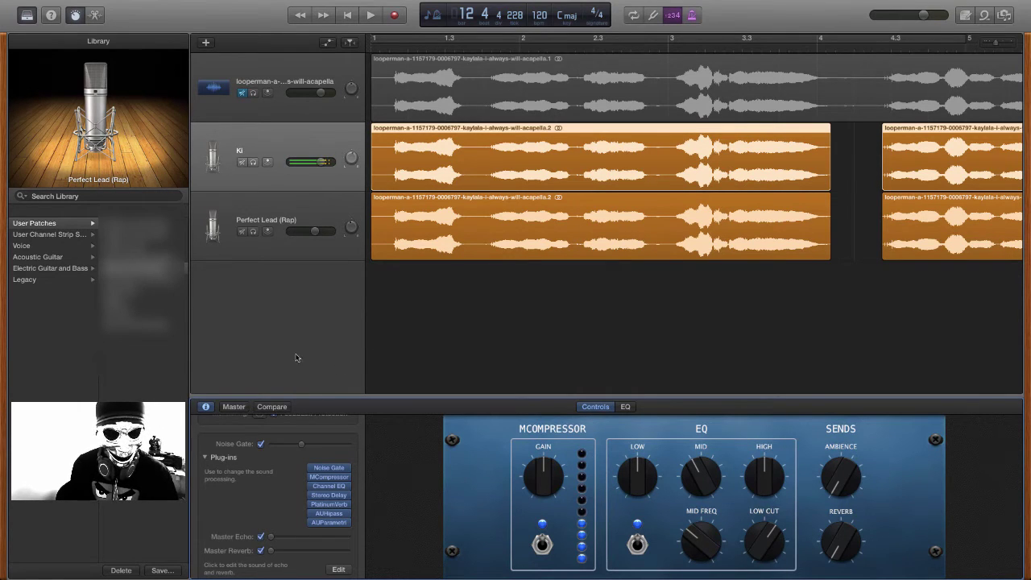
scroll(276, 472, "down", 2)
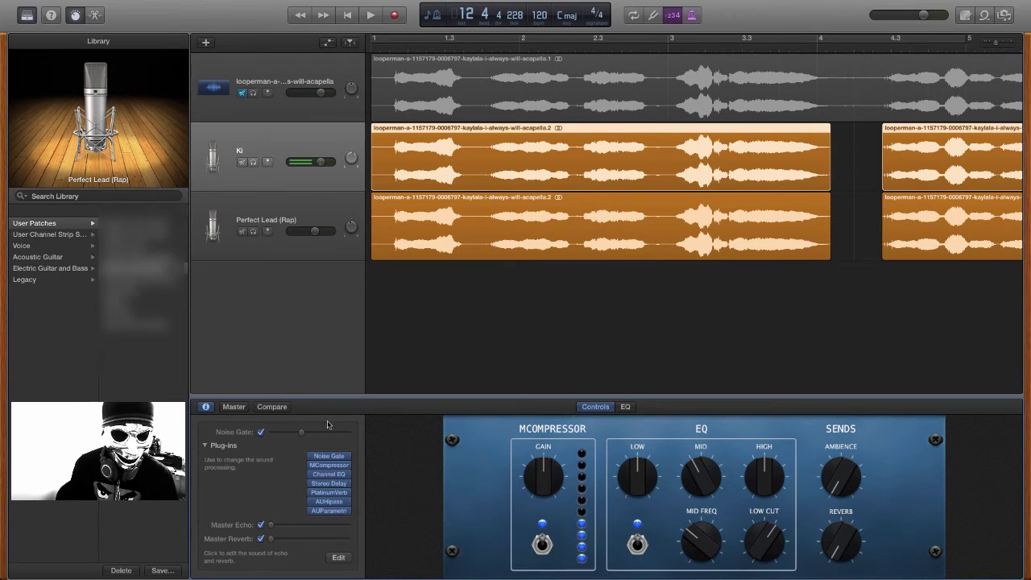
- Show the master output controls, unmute and solo the original acapella, and play it from the start
left_click(234, 406)
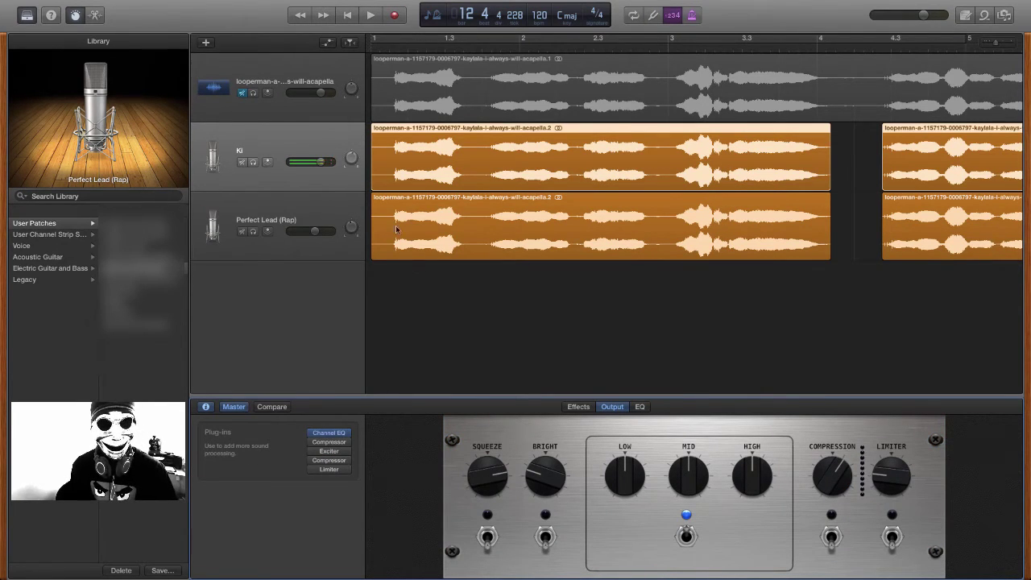
left_click(243, 94)
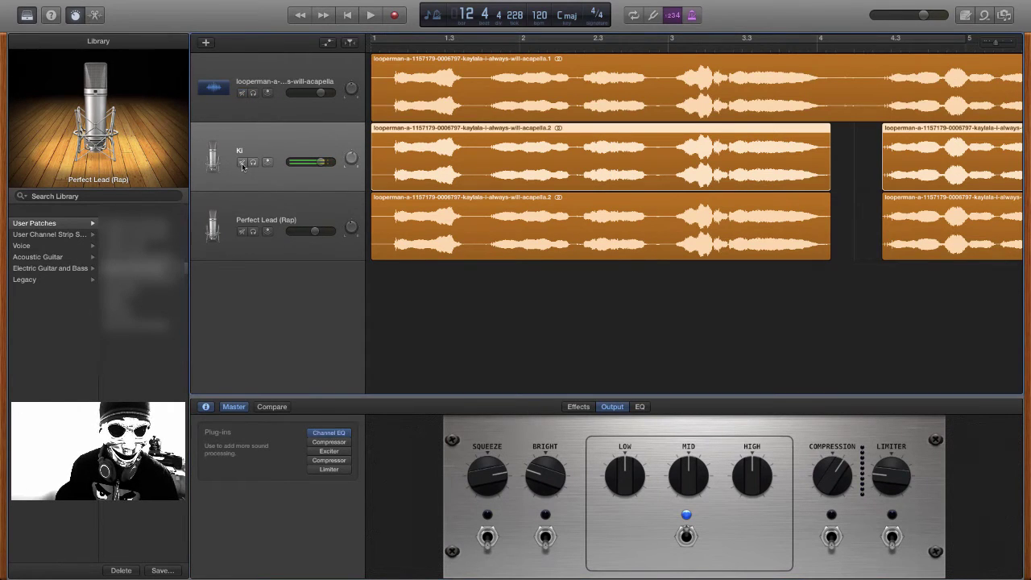
left_click(252, 94)
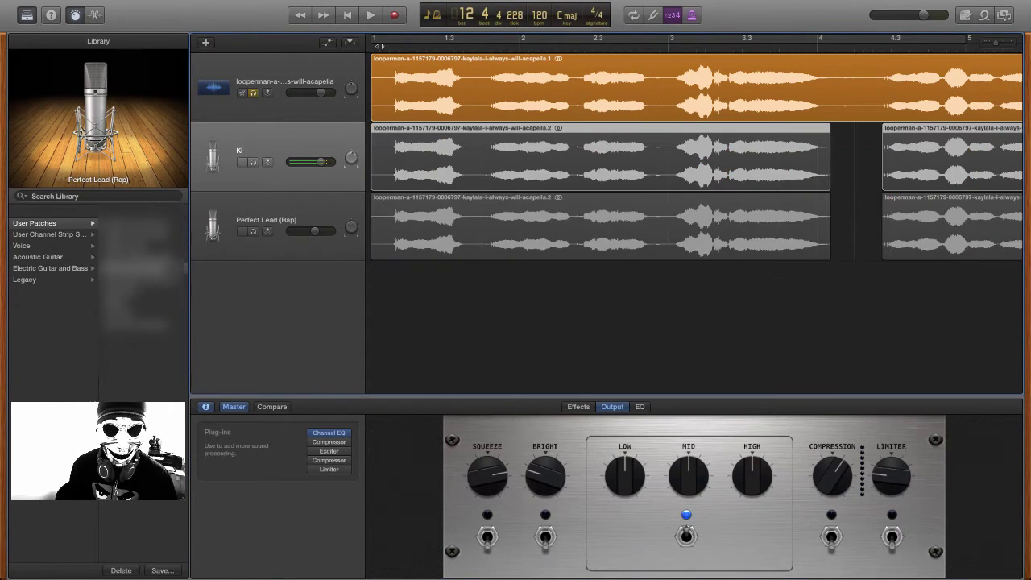
left_click(370, 15)
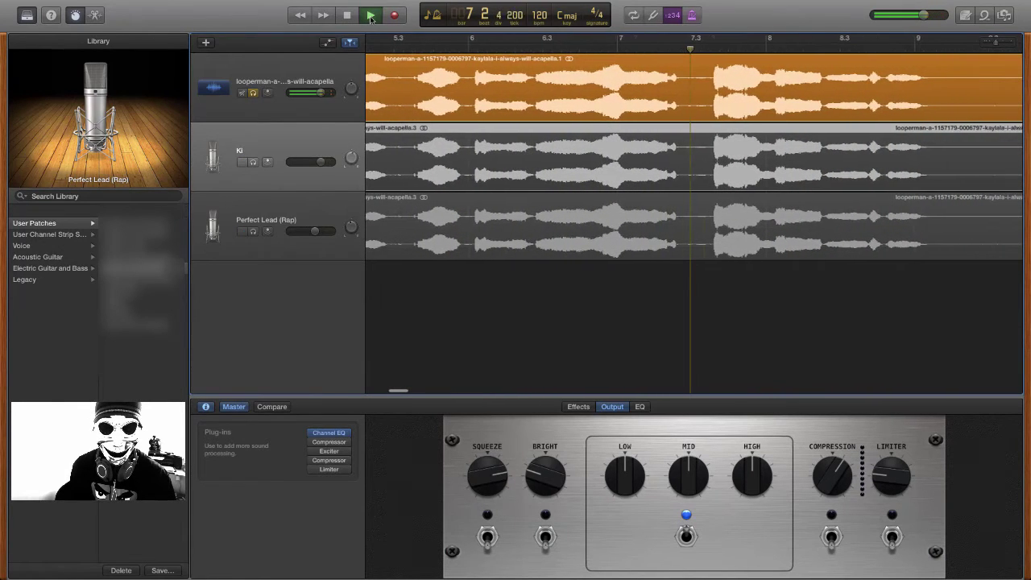
- Unsolo and mute the original acapella, and play the two processed vocal tracks from the start for comparison
left_click(370, 17)
scroll(473, 94, "left", 10)
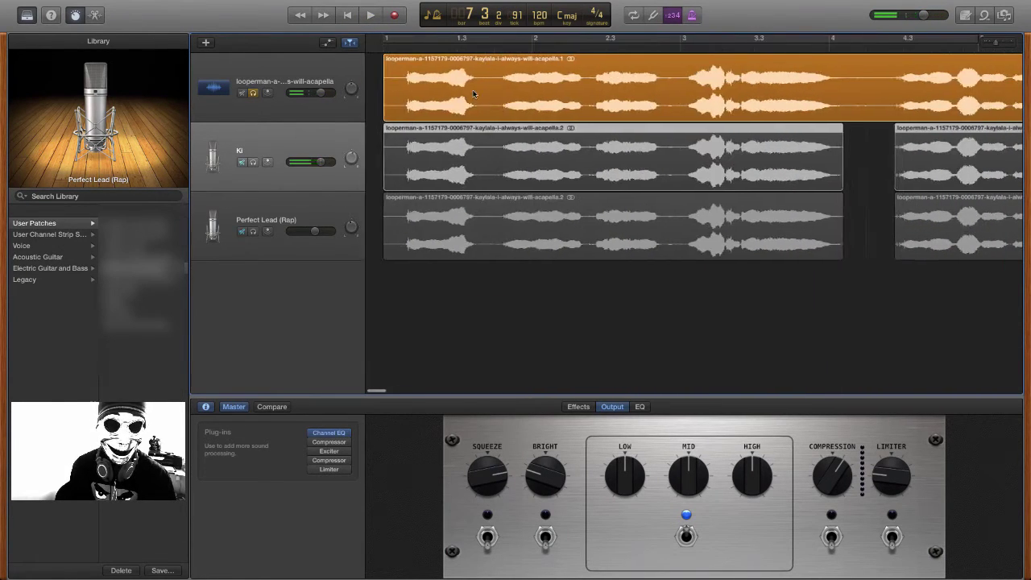
key("Return")
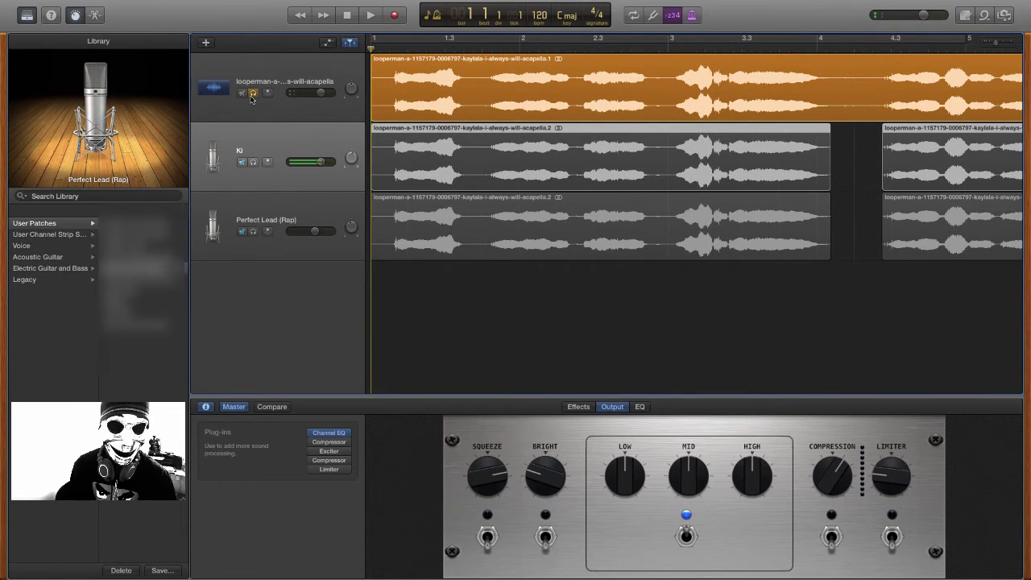
left_click(253, 93)
scroll(243, 168, "right", 1)
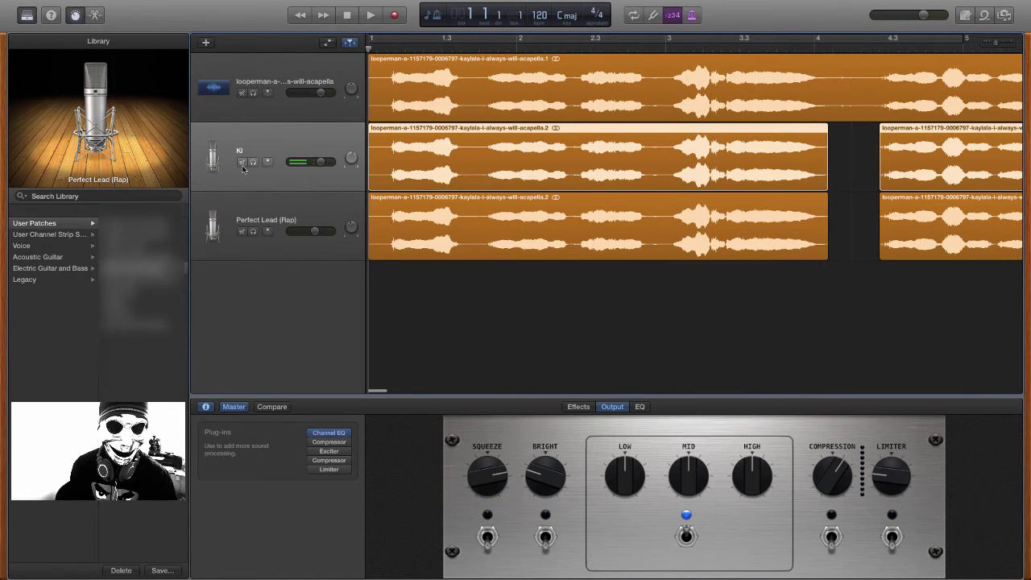
left_click(242, 93)
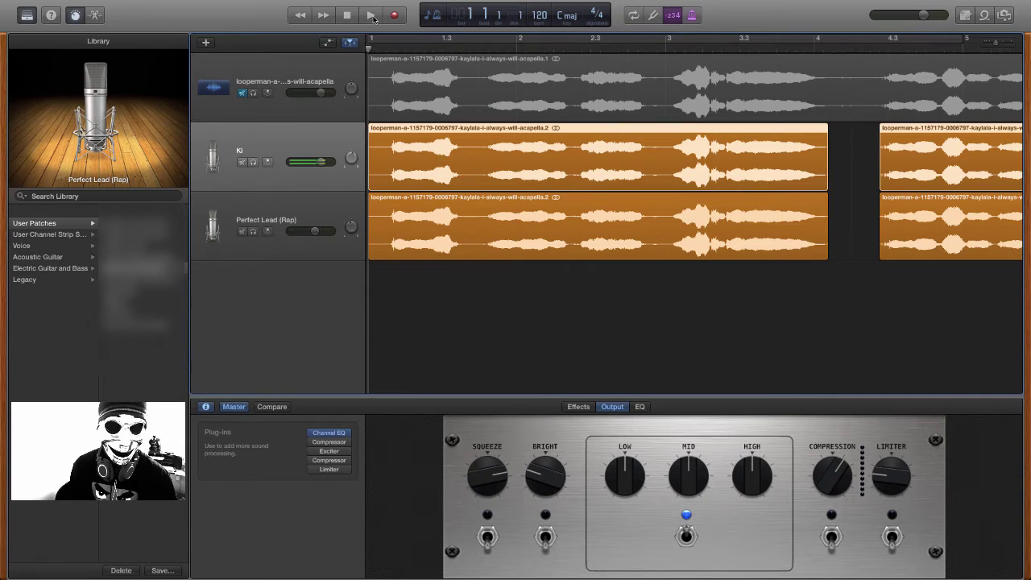
left_click(370, 16)
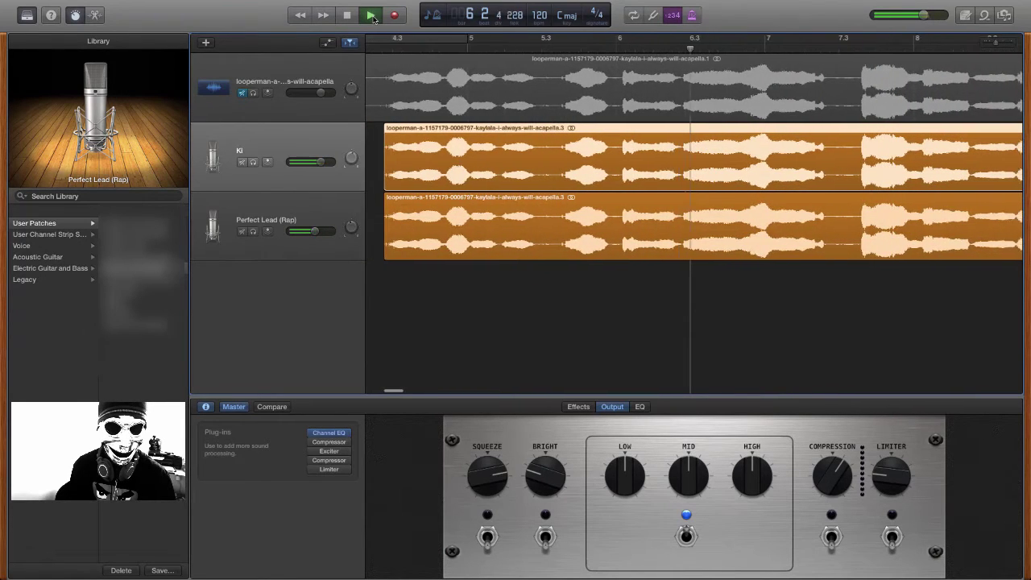
left_click(372, 17)
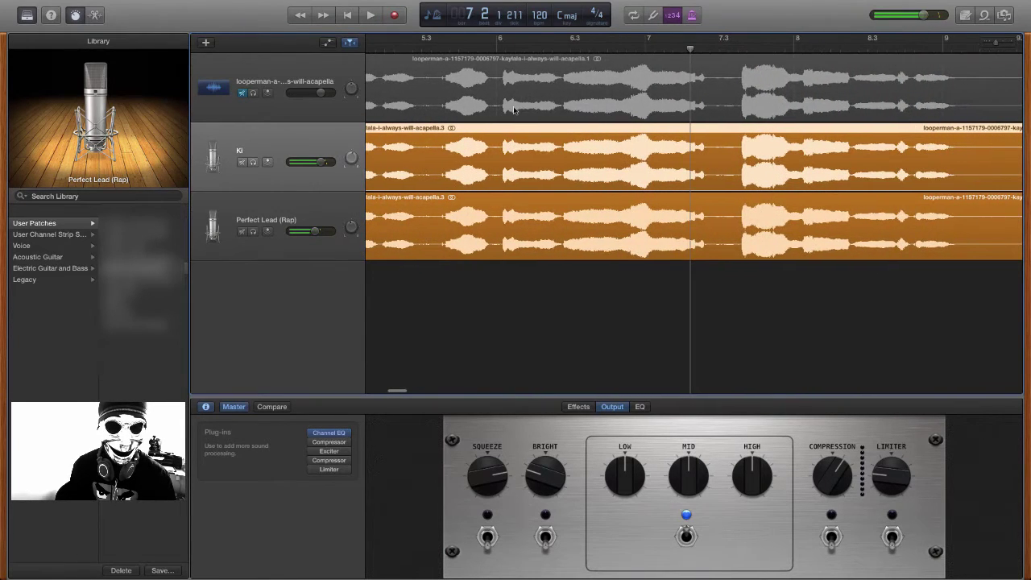
scroll(519, 121, "left", 3)
scroll(519, 121, "left", 10)
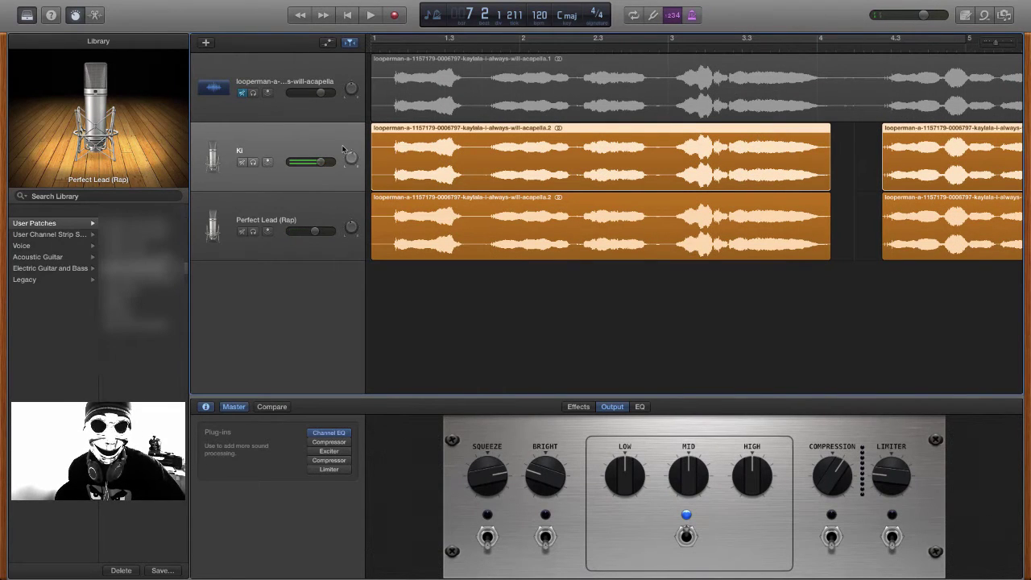
- Boost the Ki track's EQ by 6.5 dB at 4750 Hz and cut 2.5 dB at 192 Hz during playback, then return to the start
left_click(232, 408)
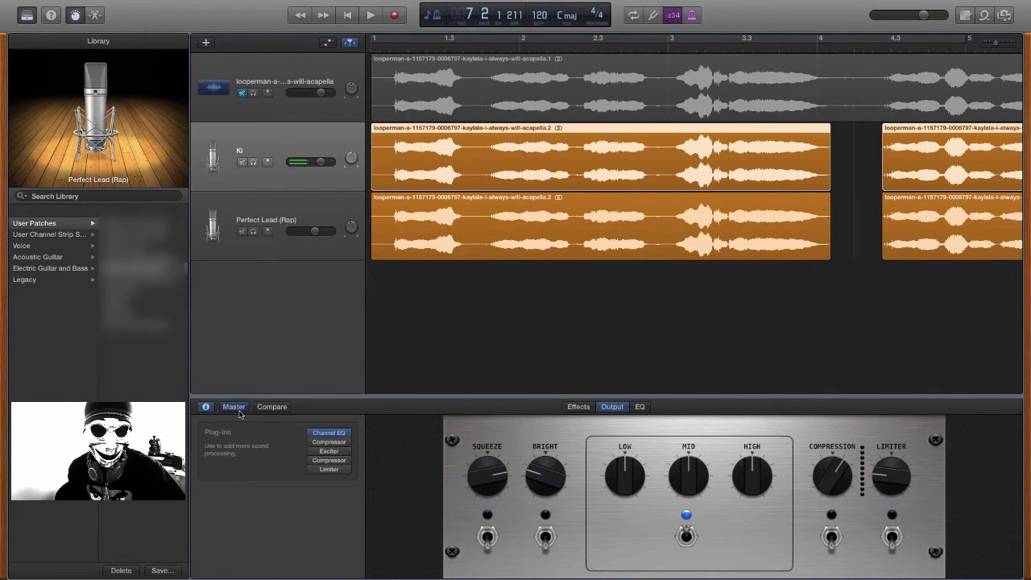
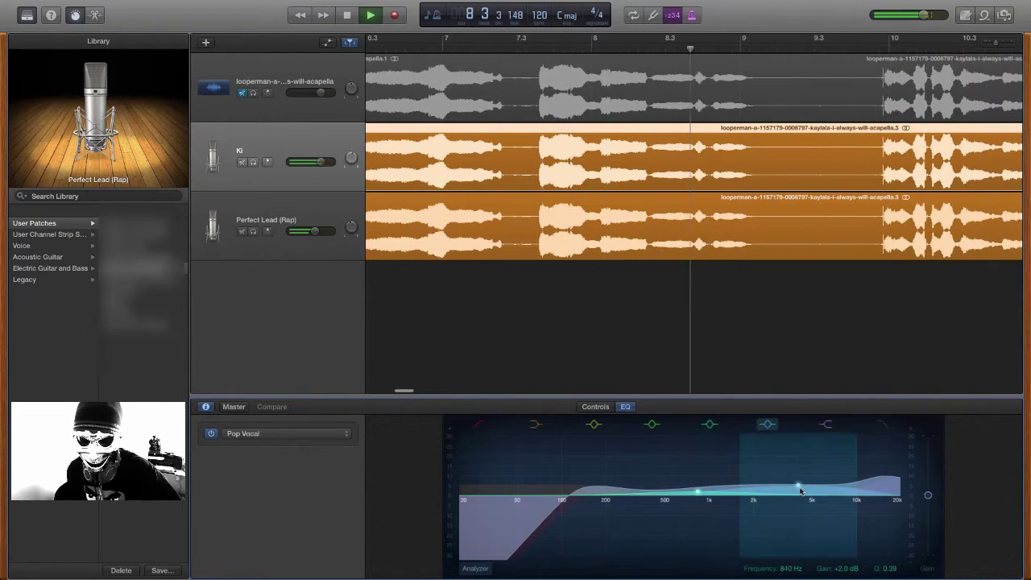
left_click_drag(799, 488, 811, 486)
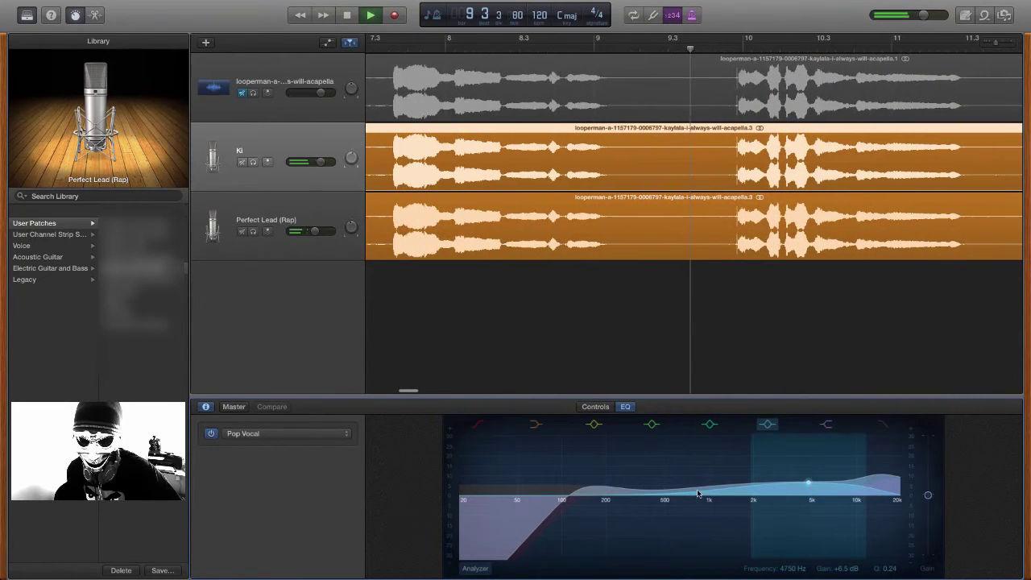
left_click_drag(605, 493, 598, 500)
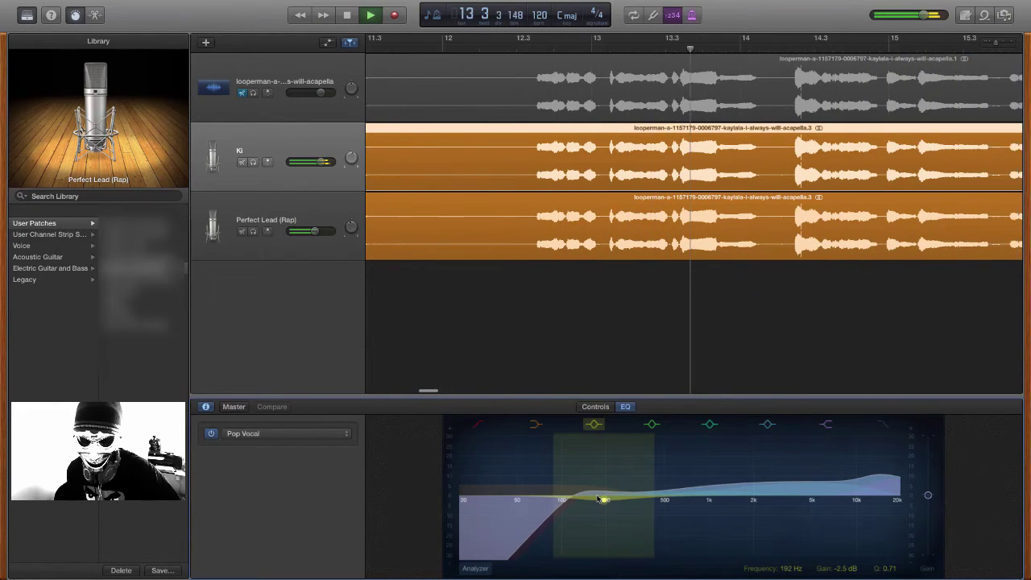
left_click(714, 474)
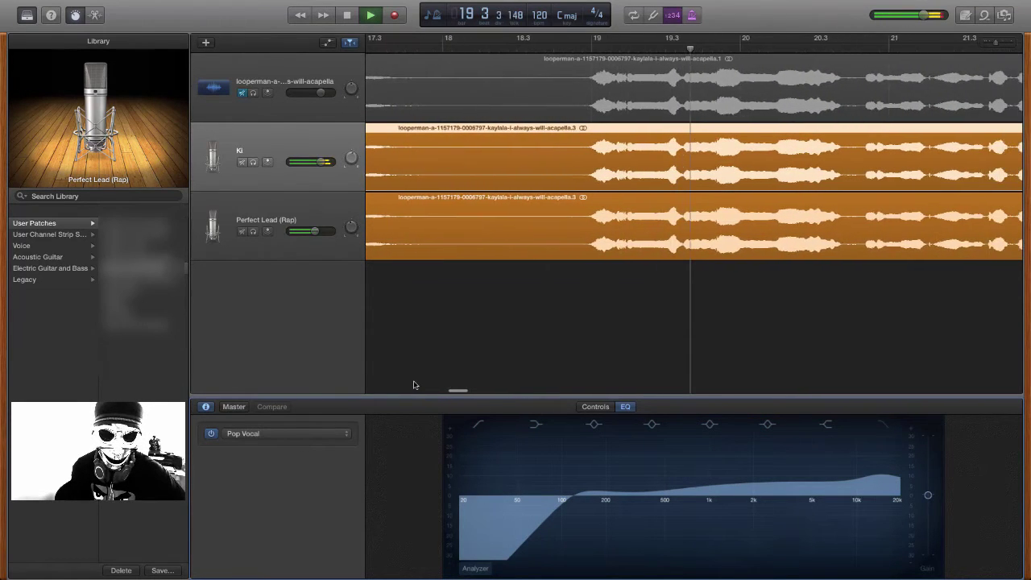
left_click(346, 17)
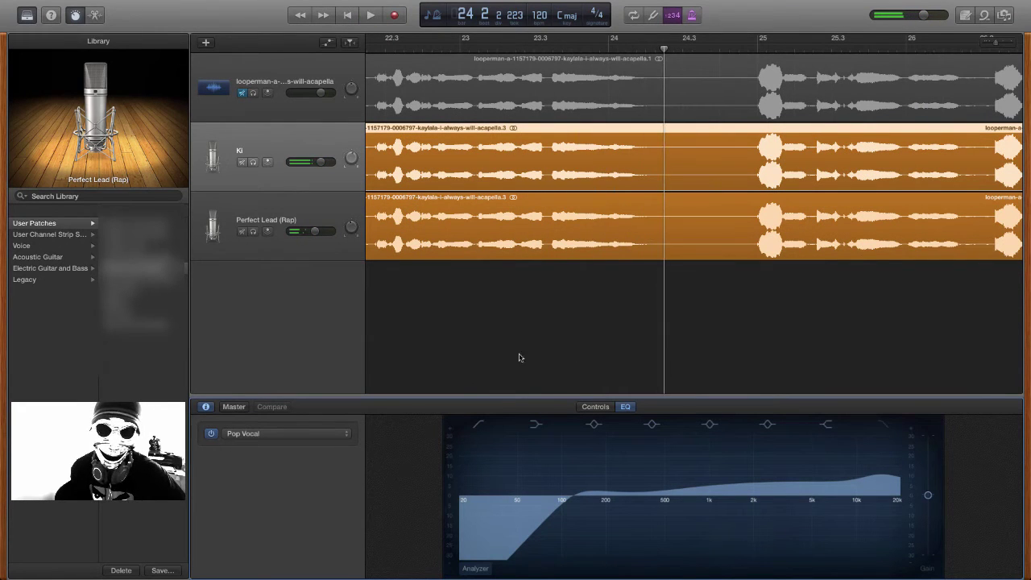
scroll(536, 334, "left", 15)
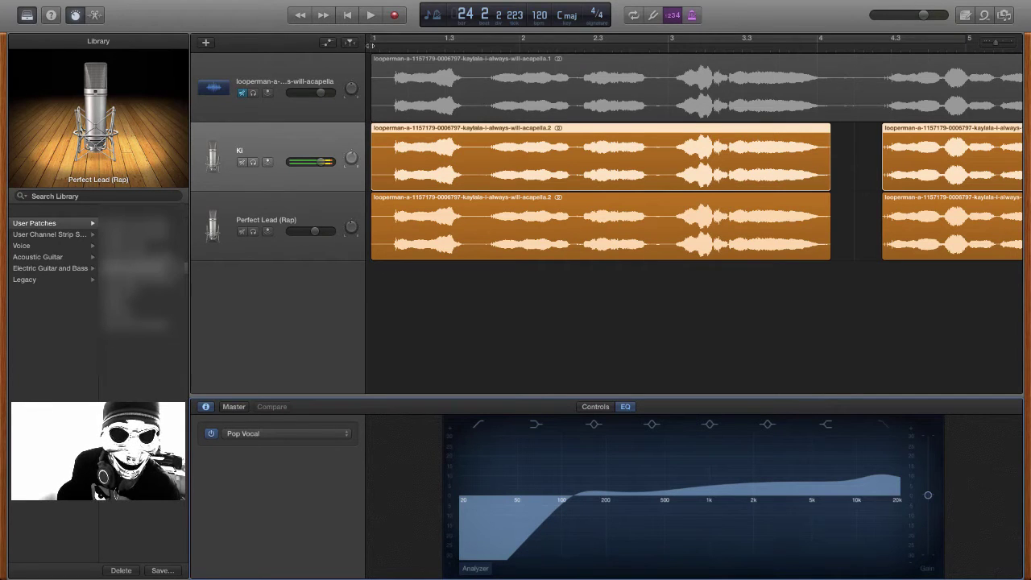
key("Return")
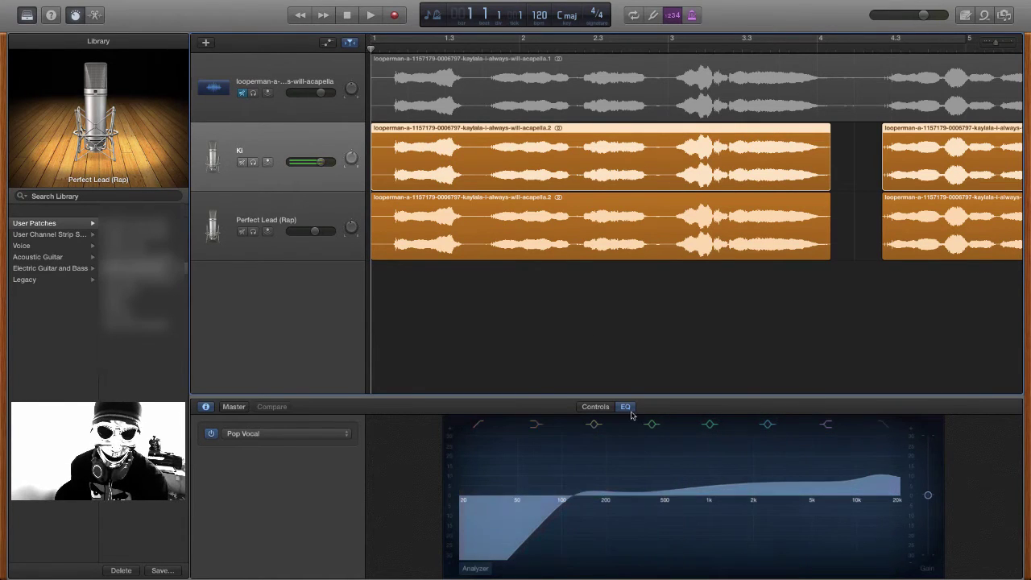
- Compare the EQ curves of the Perfect Lead (Rap) and Ki tracks
left_click(294, 207)
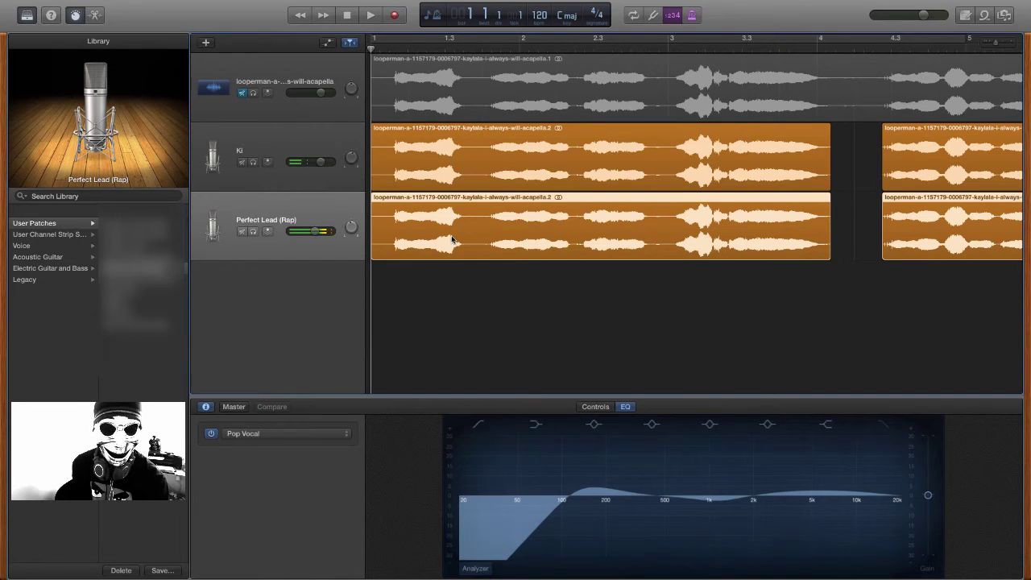
left_click(334, 152)
left_click(319, 203)
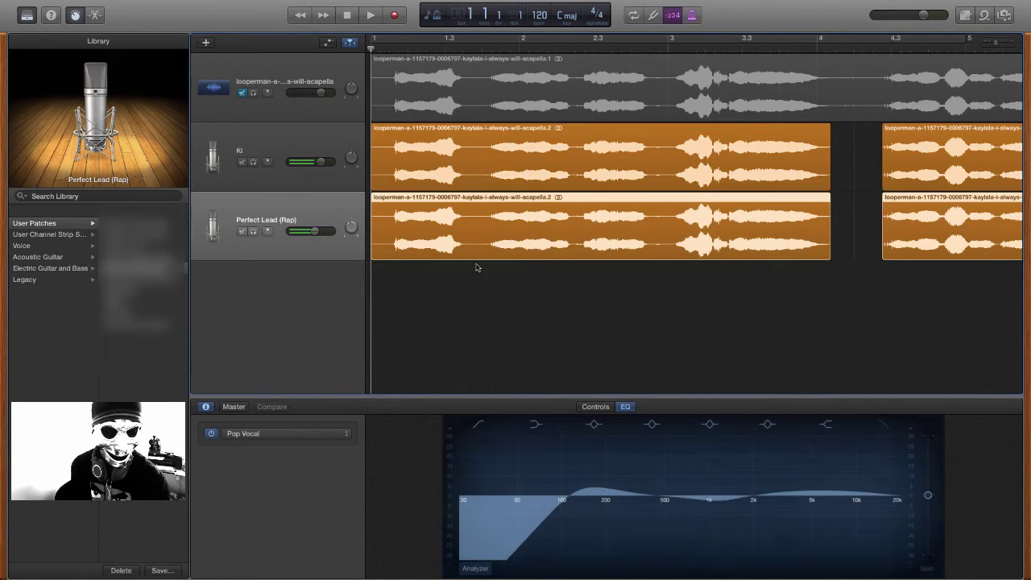
left_click(342, 139)
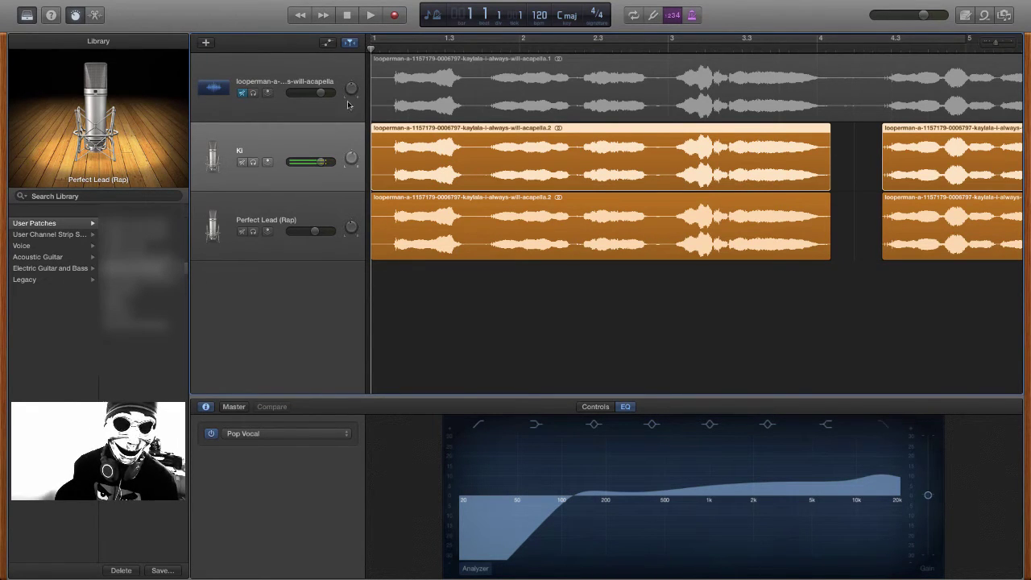
left_click(335, 69)
left_click(327, 138)
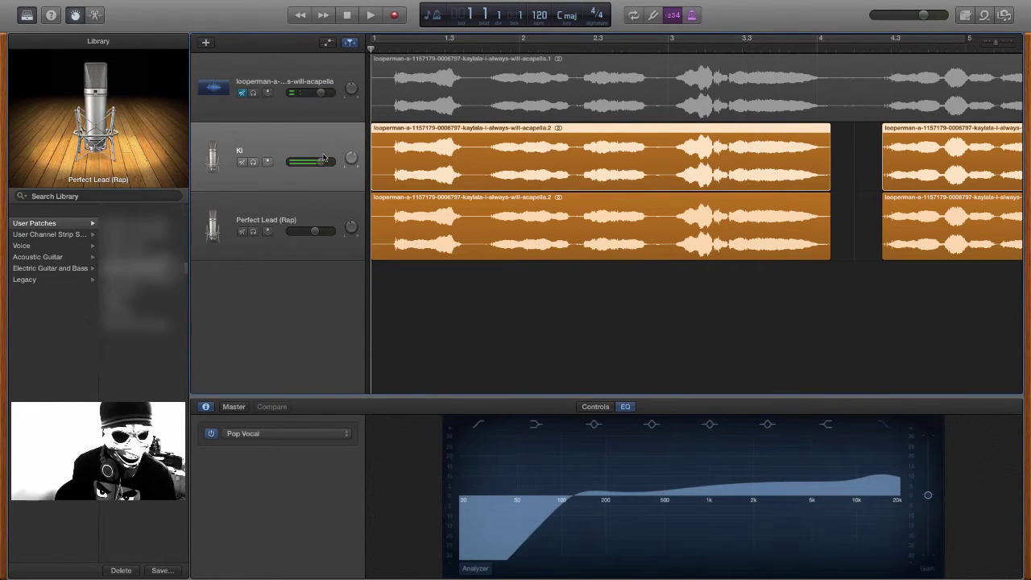
- Apply the Mastering preset Final Mix - Pop to the master EQ and show the master output controls
left_click(234, 407)
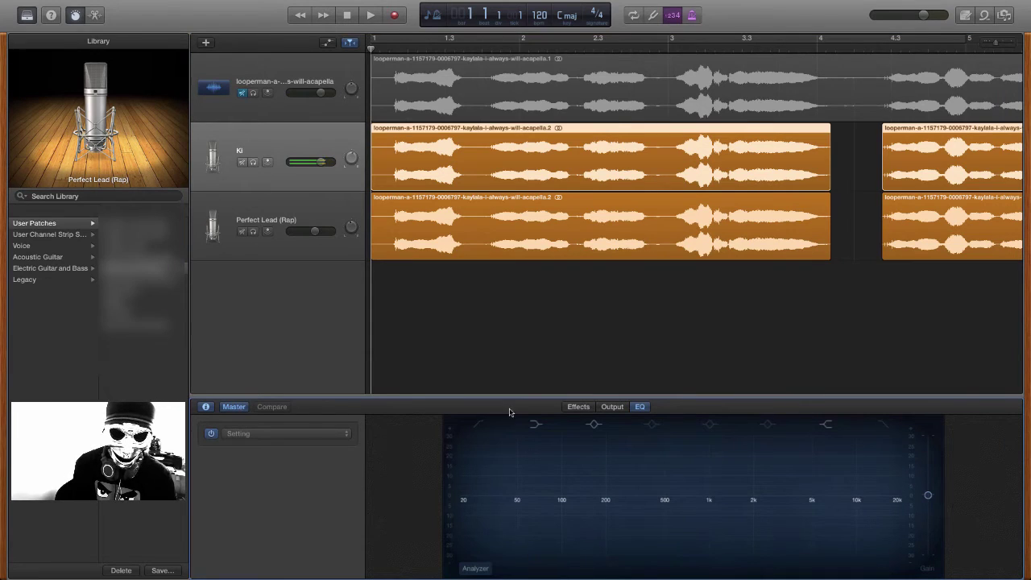
left_click(578, 407)
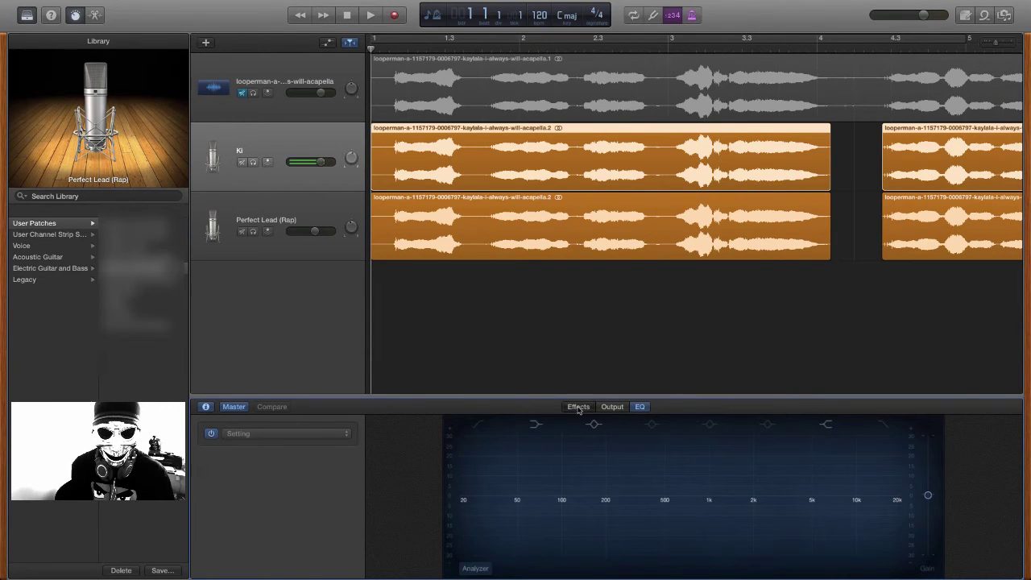
left_click(639, 407)
left_click(342, 436)
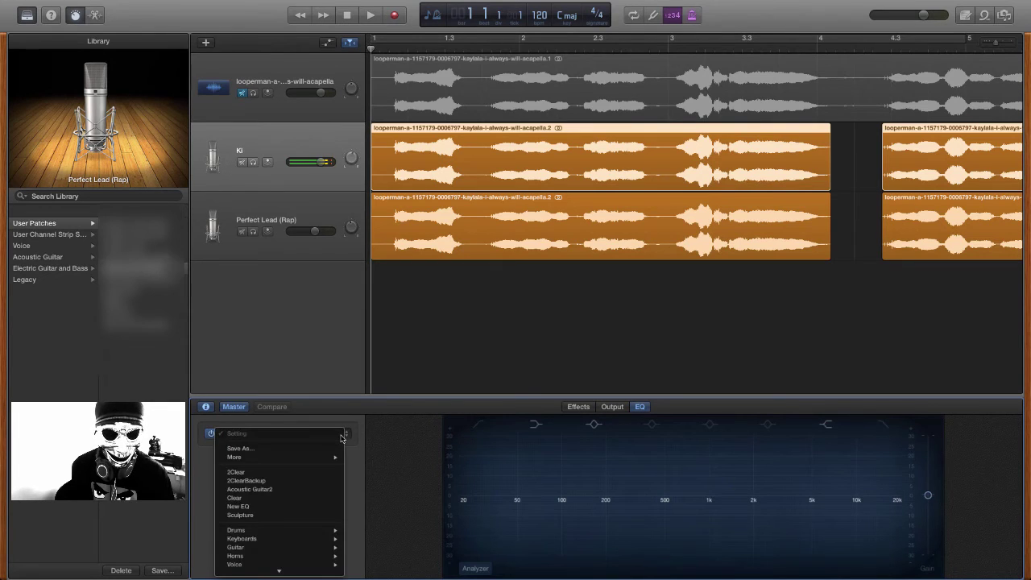
mouse_move(338, 558)
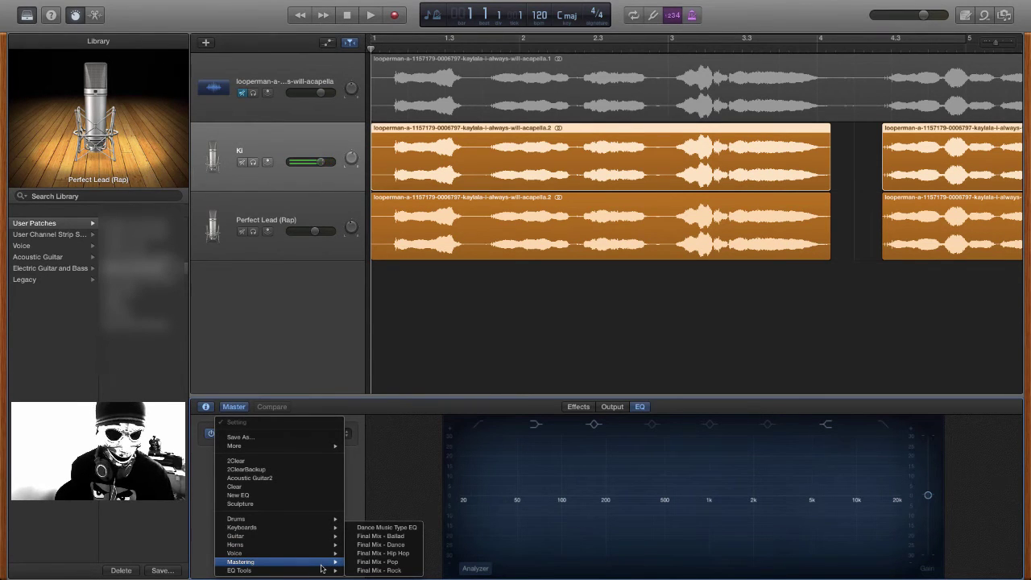
left_click(362, 566)
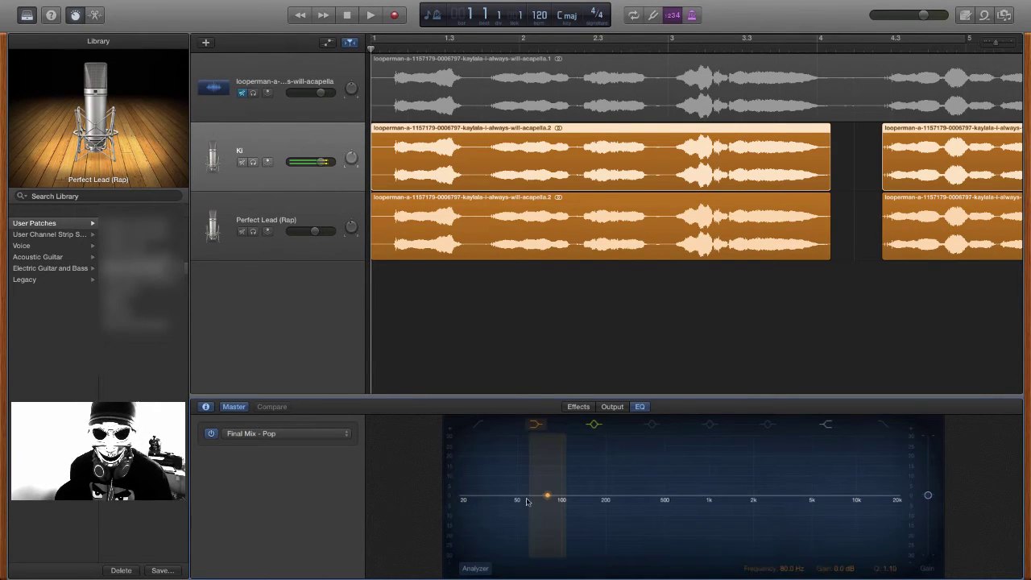
left_click(614, 407)
left_click(640, 406)
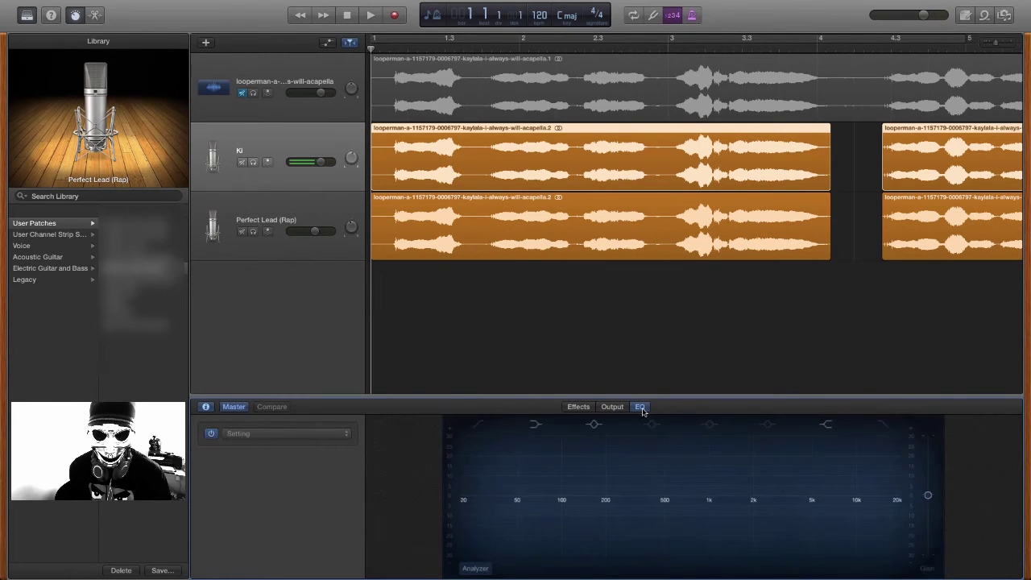
left_click(325, 435)
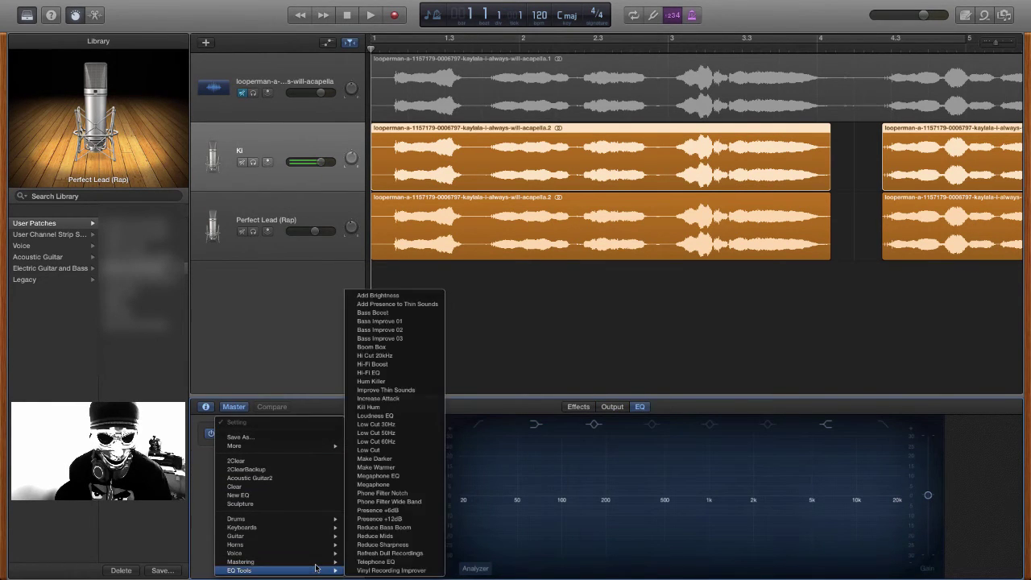
left_click(365, 562)
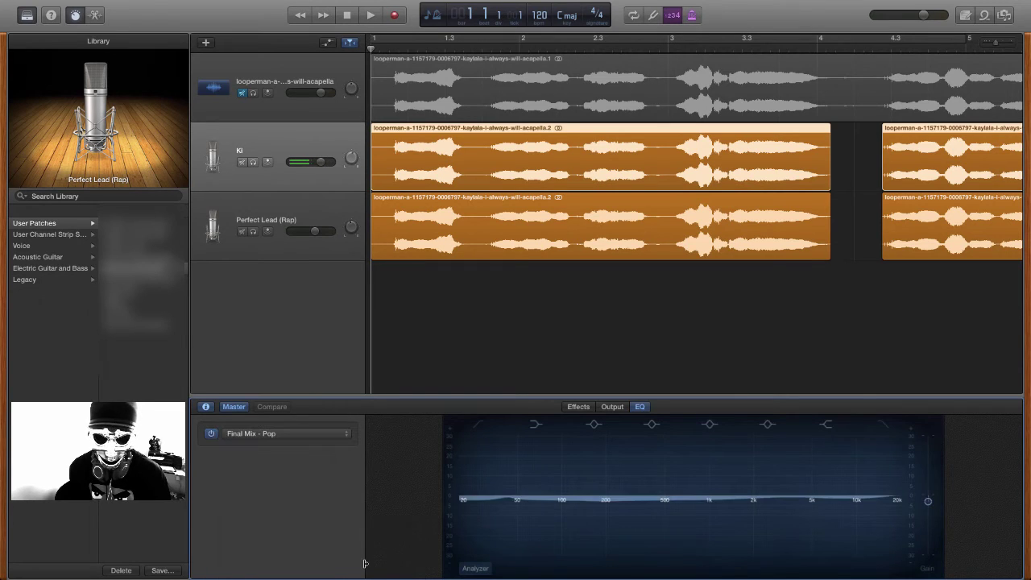
left_click(614, 406)
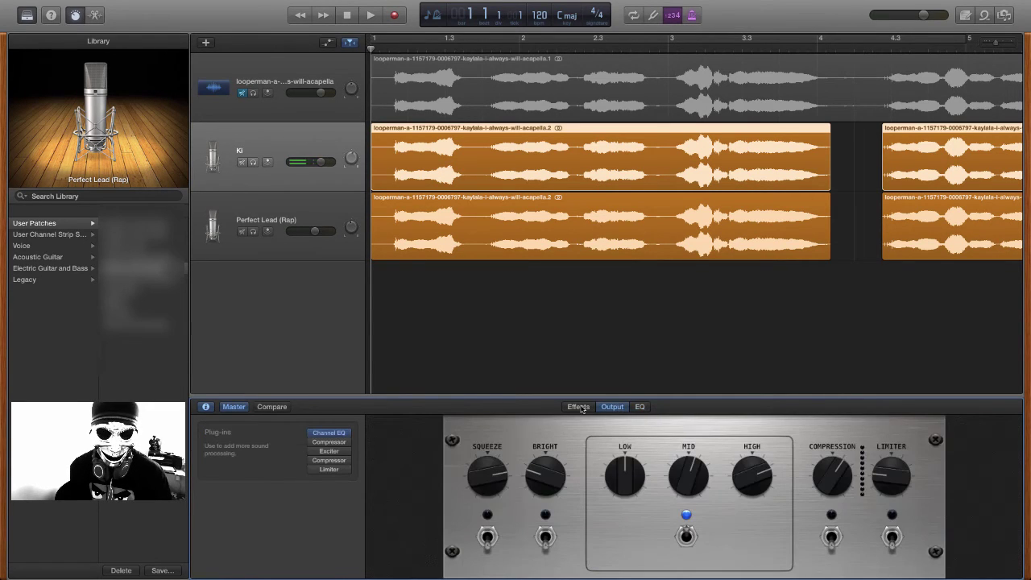
left_click(331, 445)
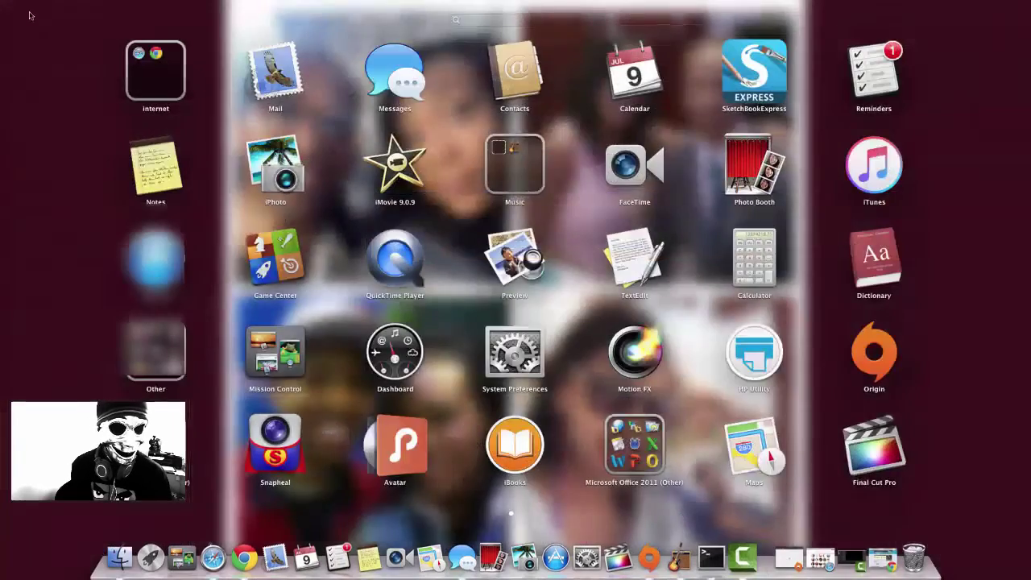
left_click(42, 34)
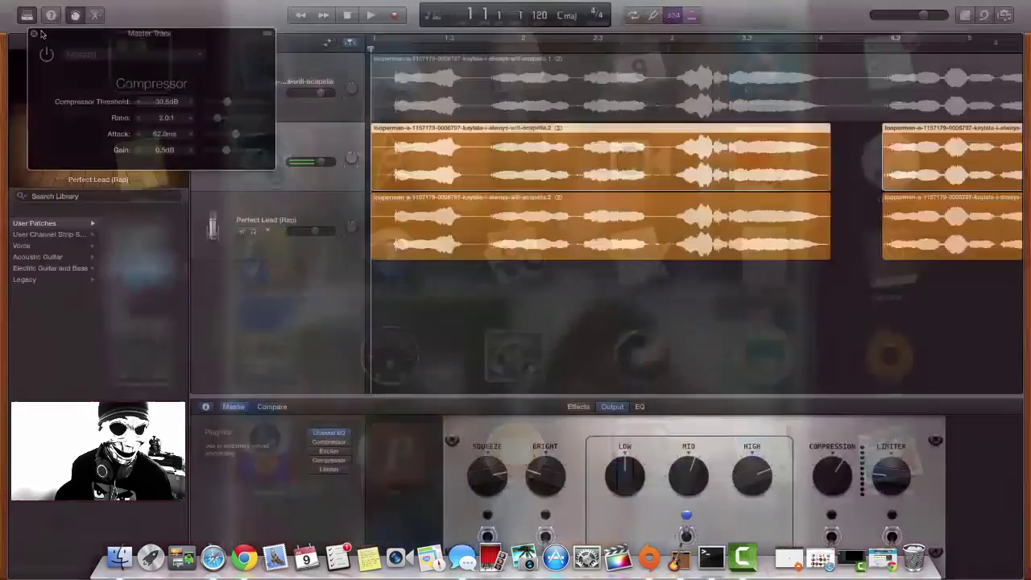
left_click(33, 34)
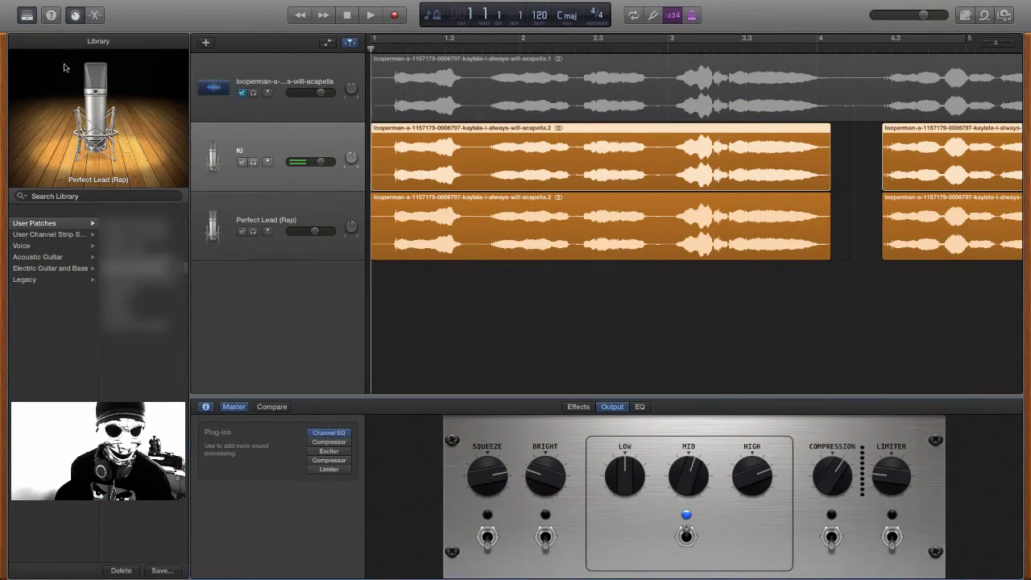
- Enable the first Compressor, the Exciter and the Limiter on the master output, and play the vocals from the start
left_click(314, 443)
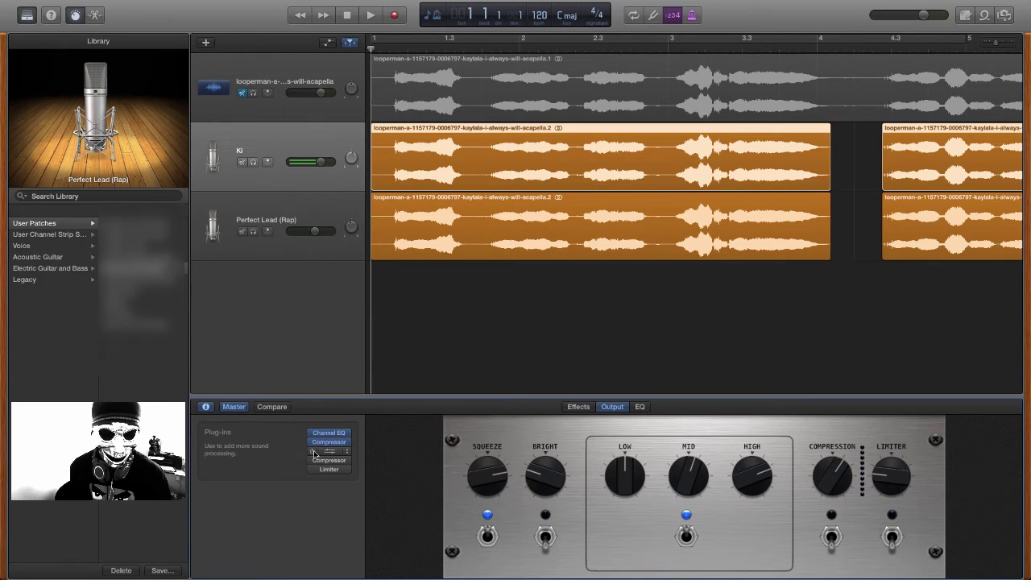
left_click(314, 452)
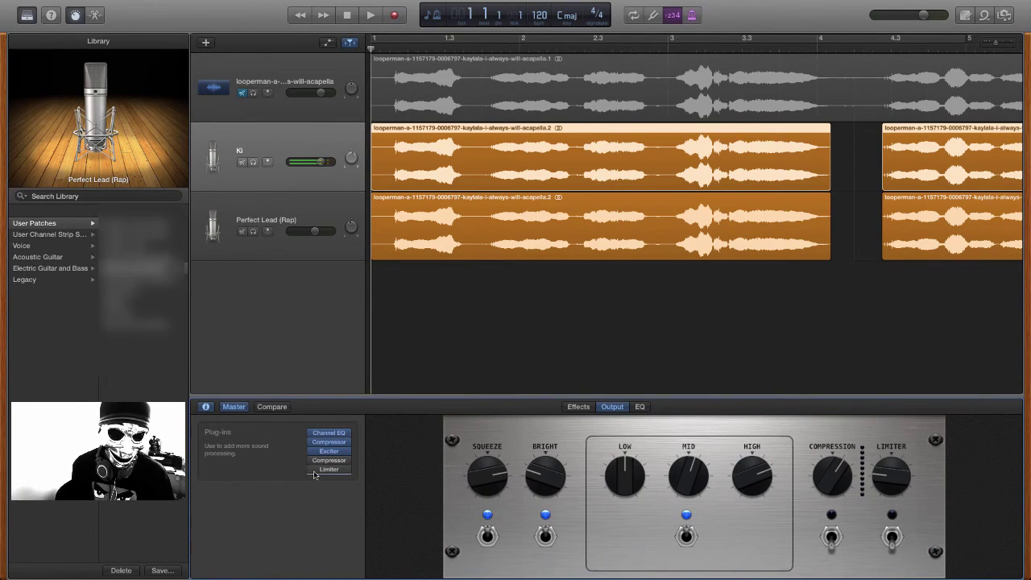
left_click(315, 470)
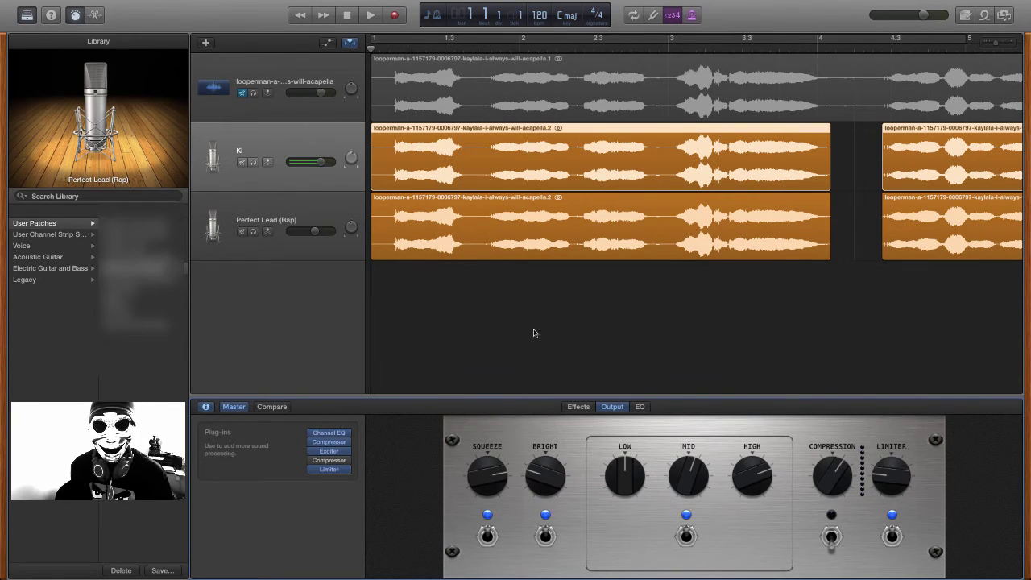
left_click(370, 16)
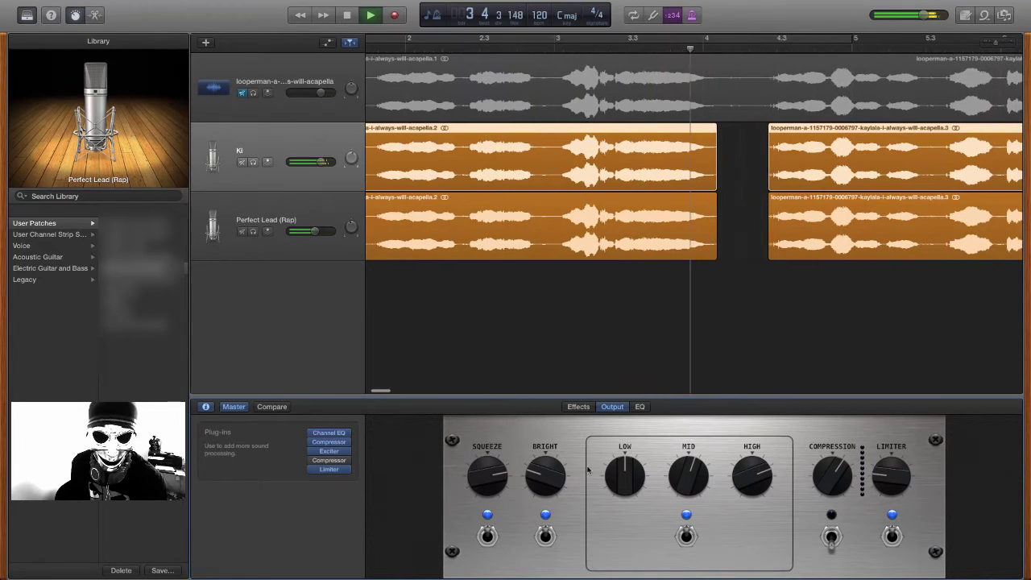
- Try a higher Bright amount on the master output, return it to a low setting, and bypass and re-enable the Exciter
left_click_drag(545, 476, 569, 441)
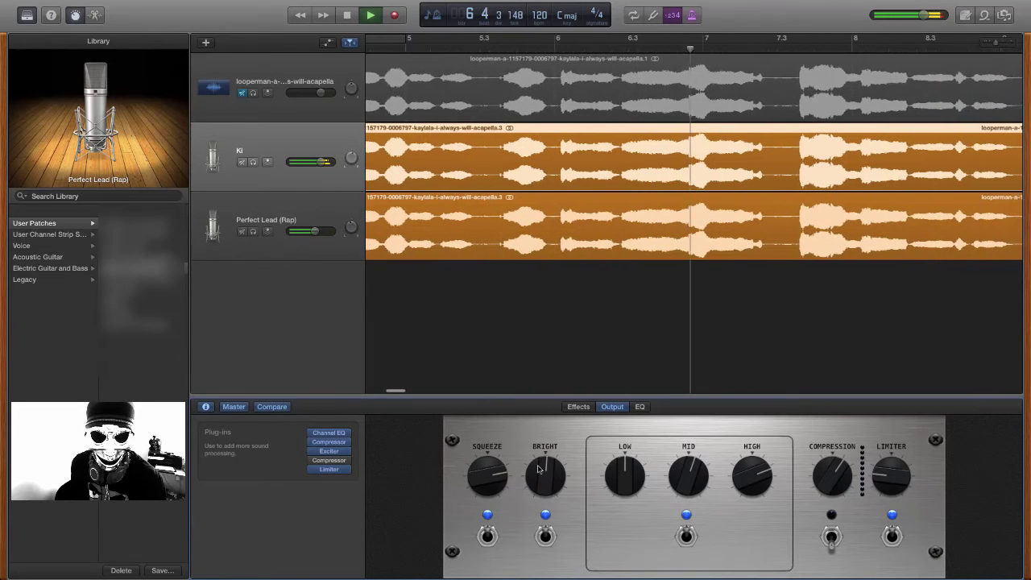
left_click_drag(545, 475, 481, 532)
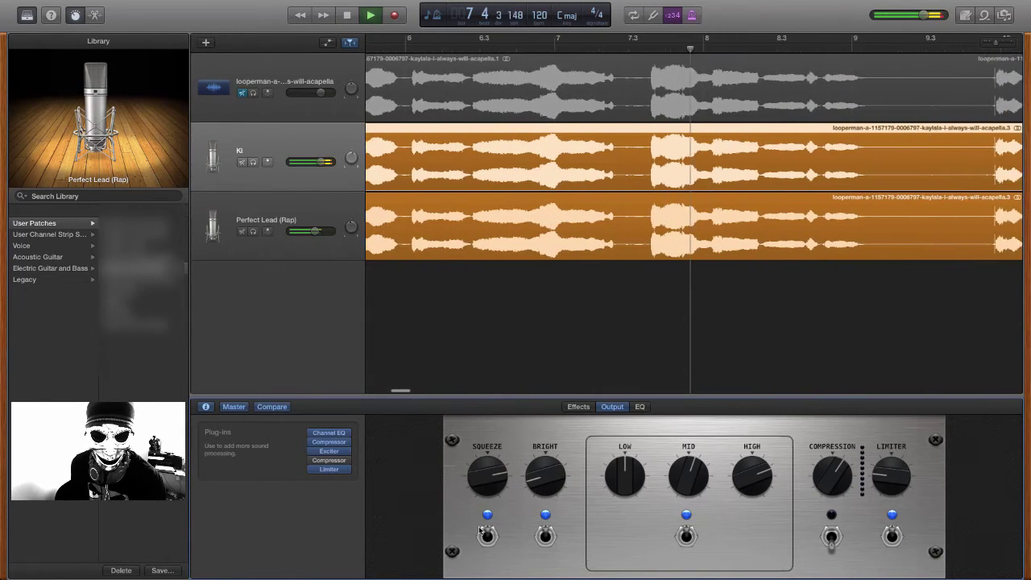
left_click(544, 535)
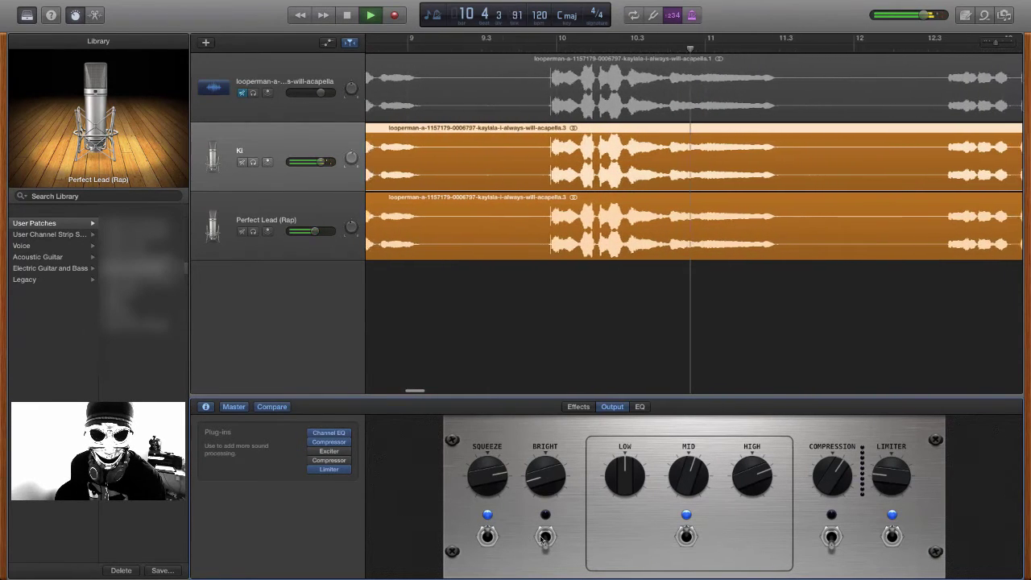
left_click(545, 536)
- Compare the sound with the master Limiter and the first Compressor (Squeeze) each switched off and back on during playback
left_click(891, 536)
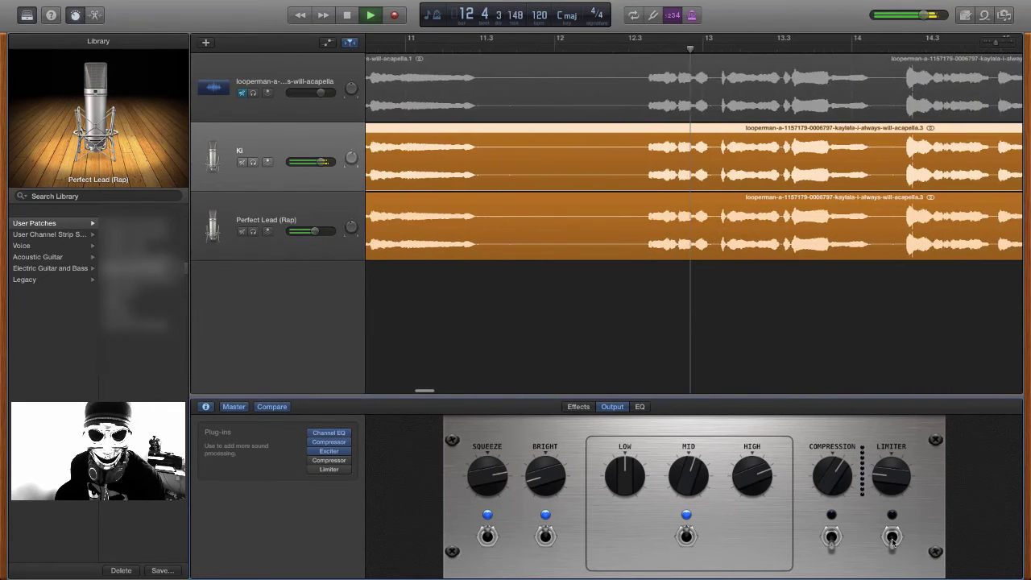
left_click(891, 537)
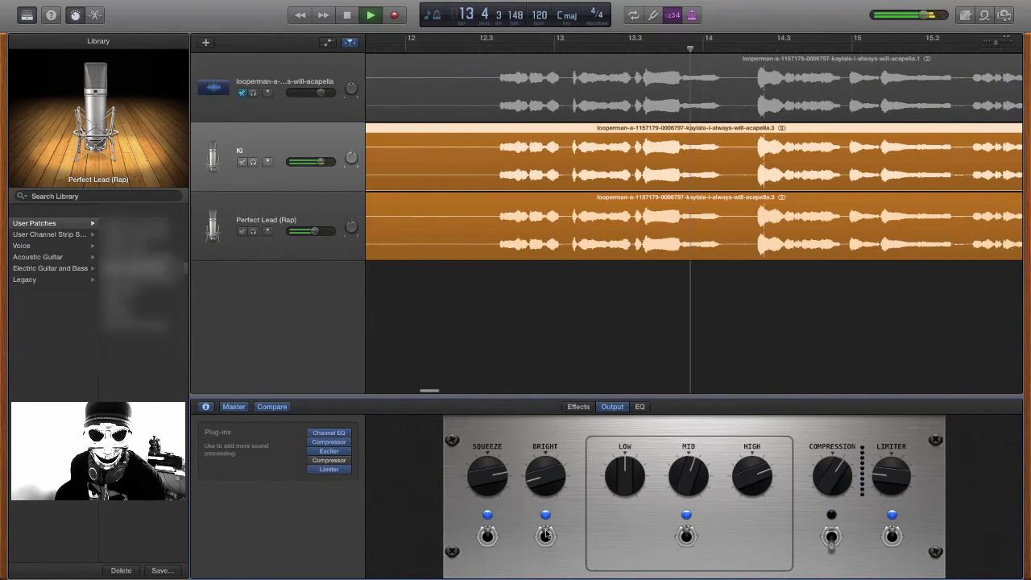
left_click(487, 535)
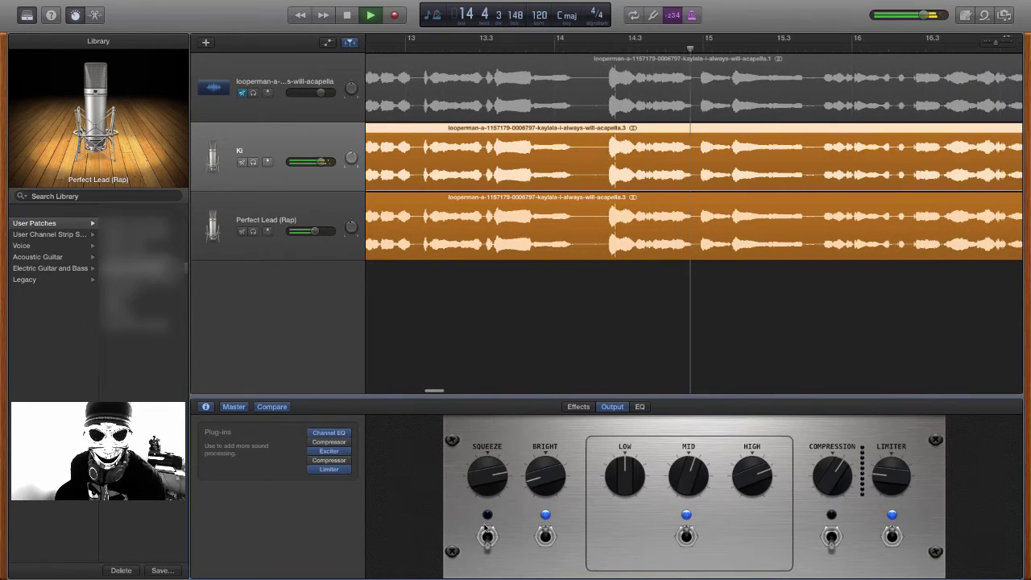
left_click(487, 535)
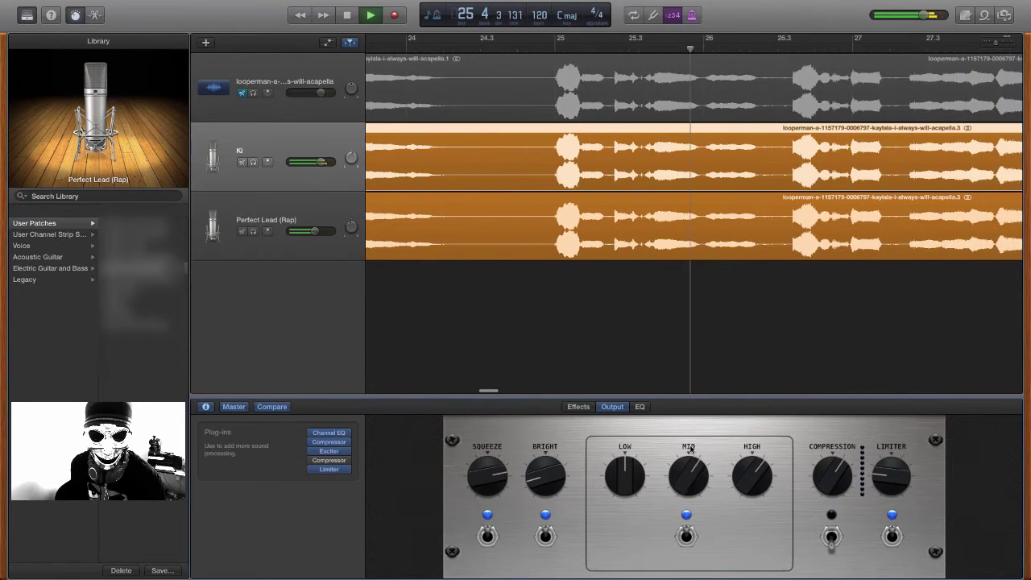
- Turn the master output's Low EQ slightly below centre and stop playback
mouse_move(625, 475)
left_mouse_down()
mouse_move(621, 543)
mouse_move(607, 432)
mouse_move(611, 476)
mouse_move(613, 467)
left_mouse_up()
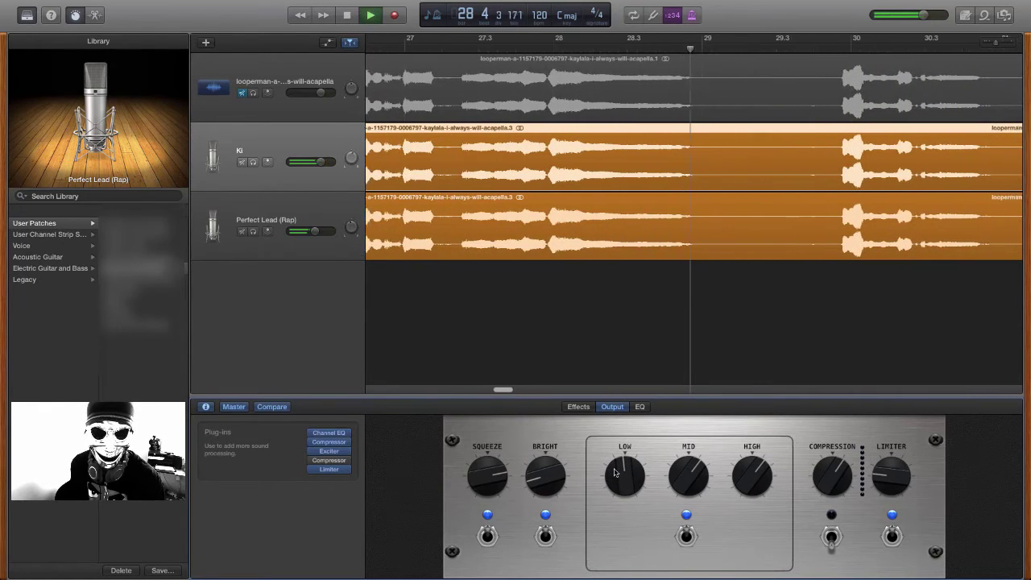
left_click(356, 20)
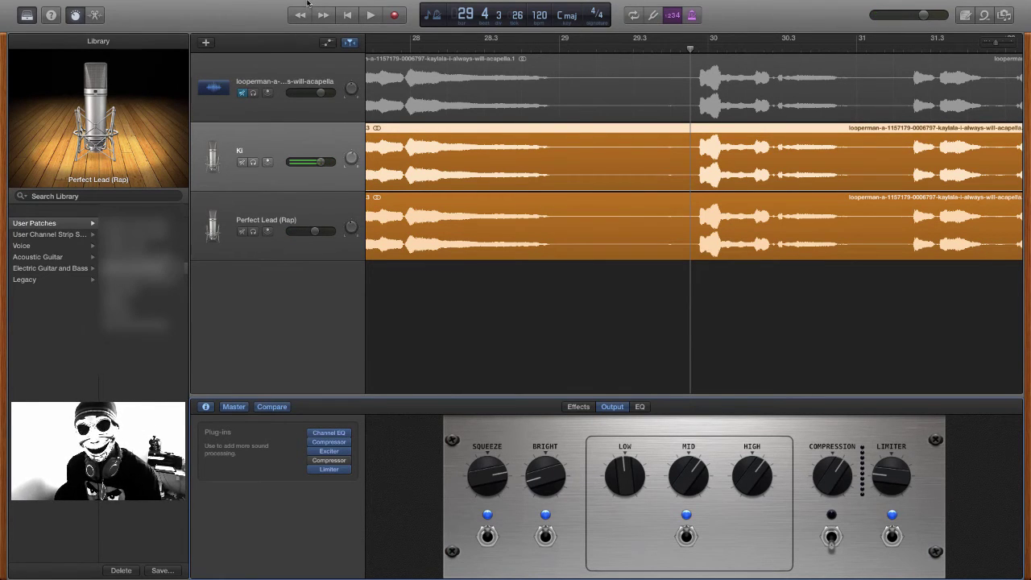
scroll(568, 292, "left", 15)
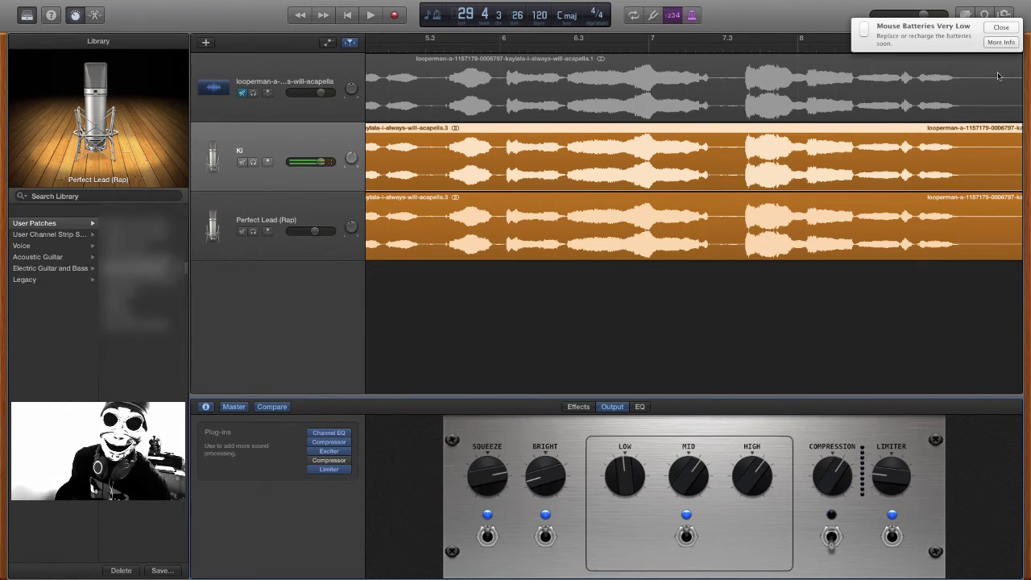
left_click(1001, 29)
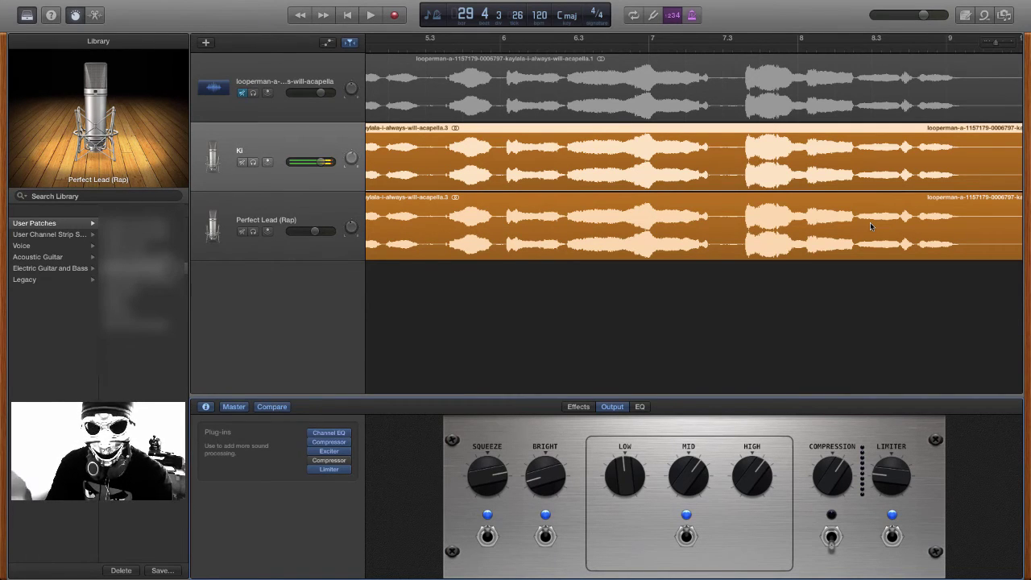
- Show the Ki track's controls in place of the master's and play a short stretch of the vocals from the start
left_click(843, 216)
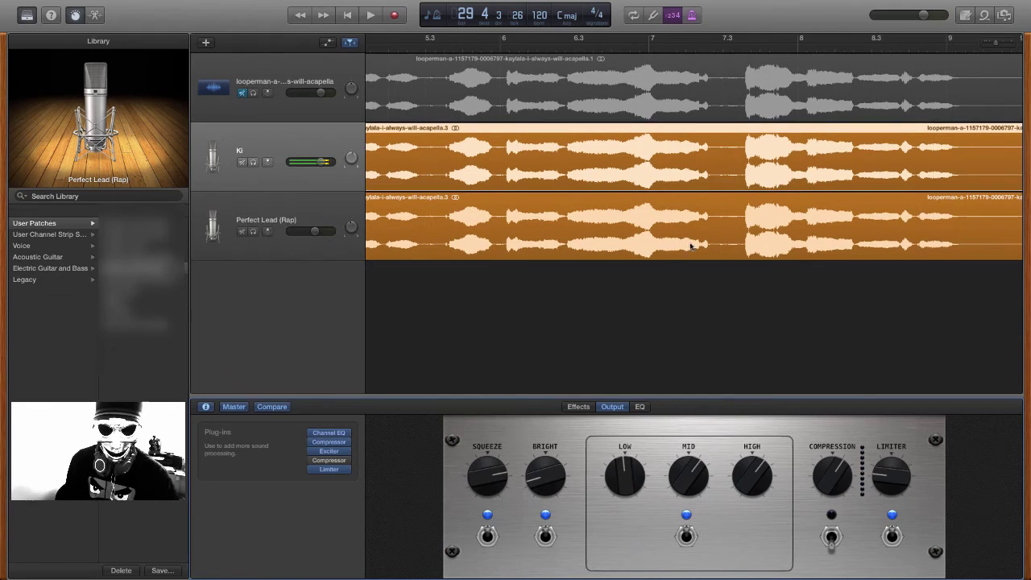
scroll(430, 290, "left", 10)
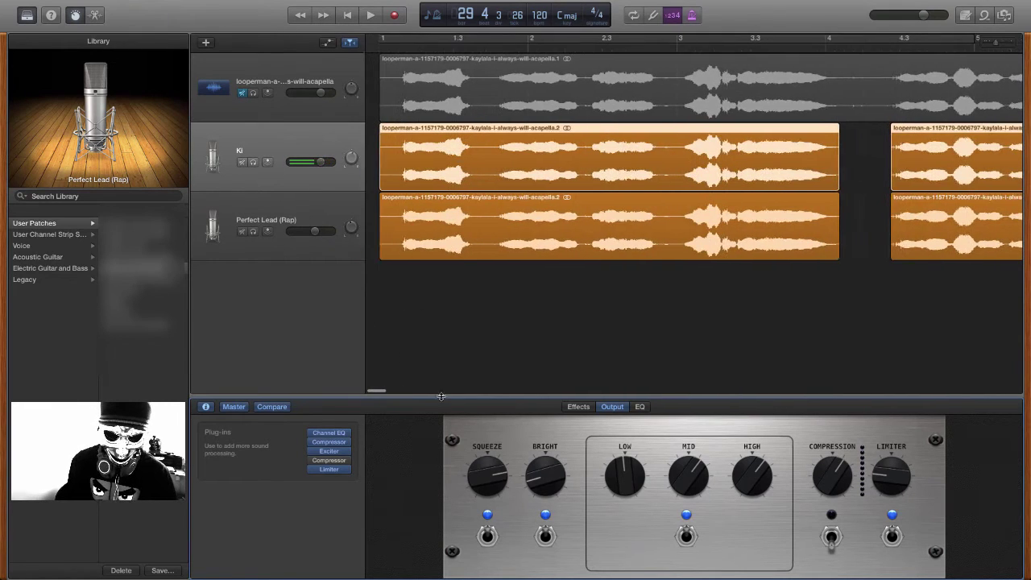
left_click(577, 406)
left_click(233, 407)
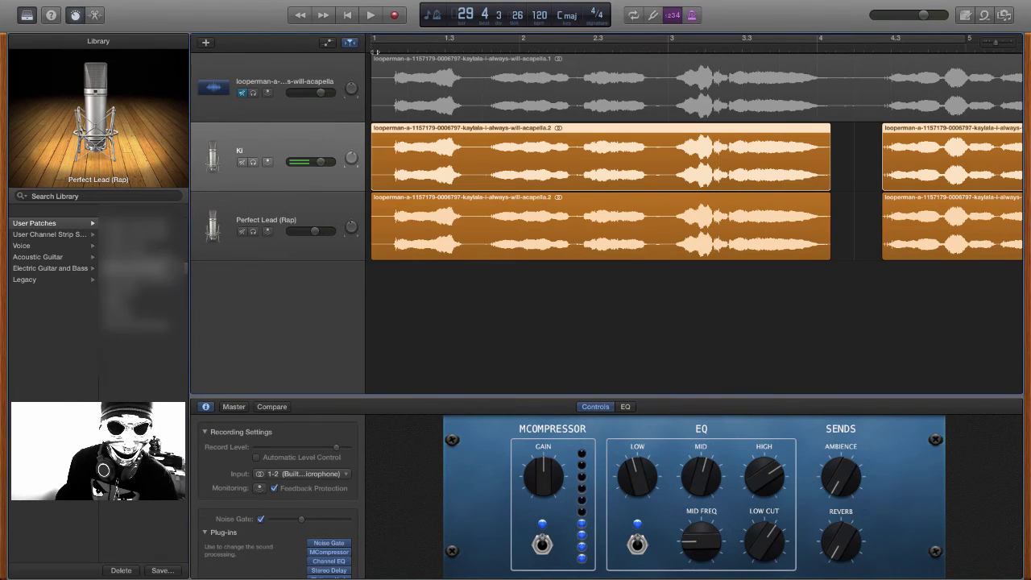
left_click(376, 52)
left_click(370, 16)
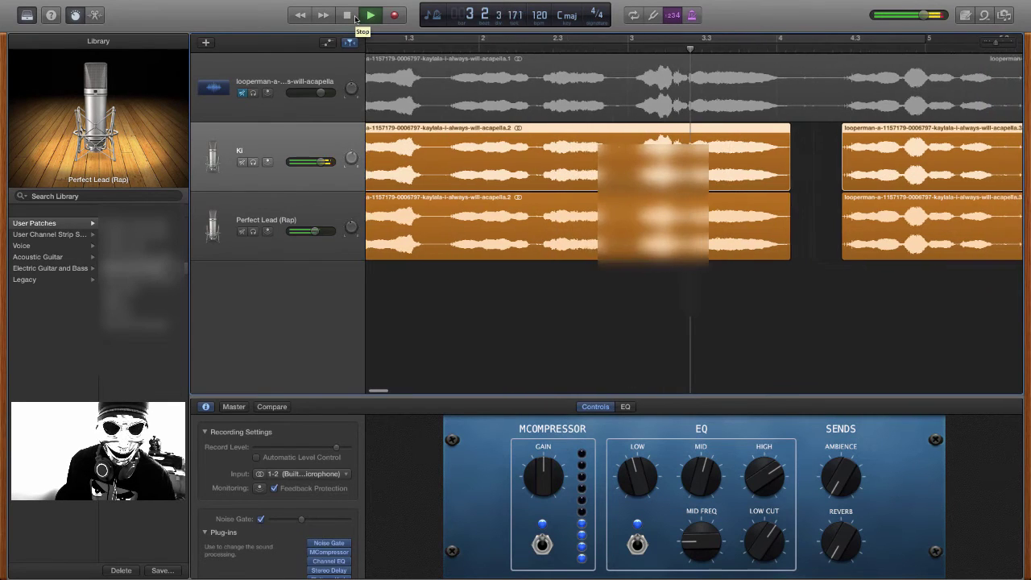
left_click(356, 18)
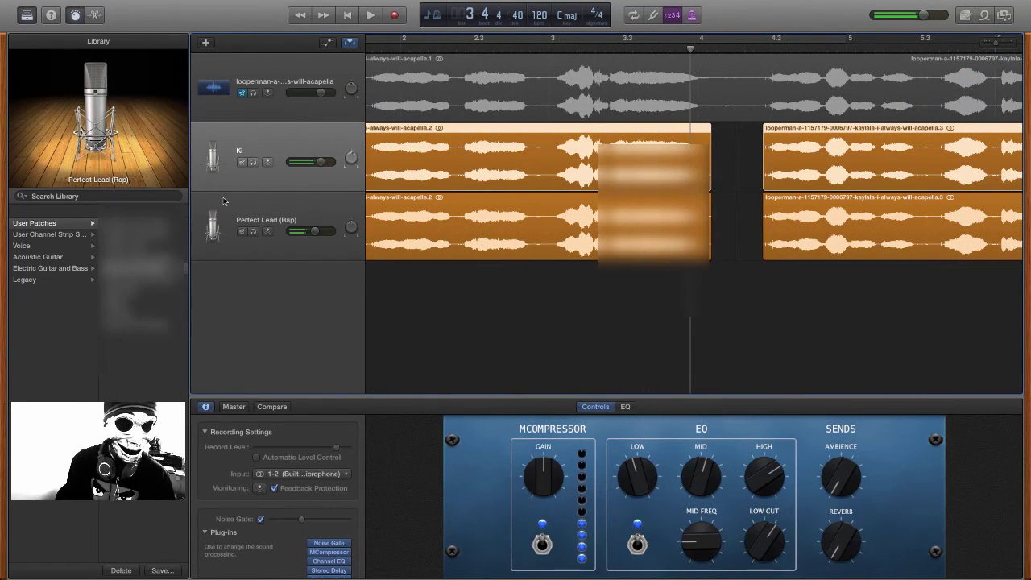
- Save the Ki track's settings as a user patch named R&B (Lead)
left_click(162, 570)
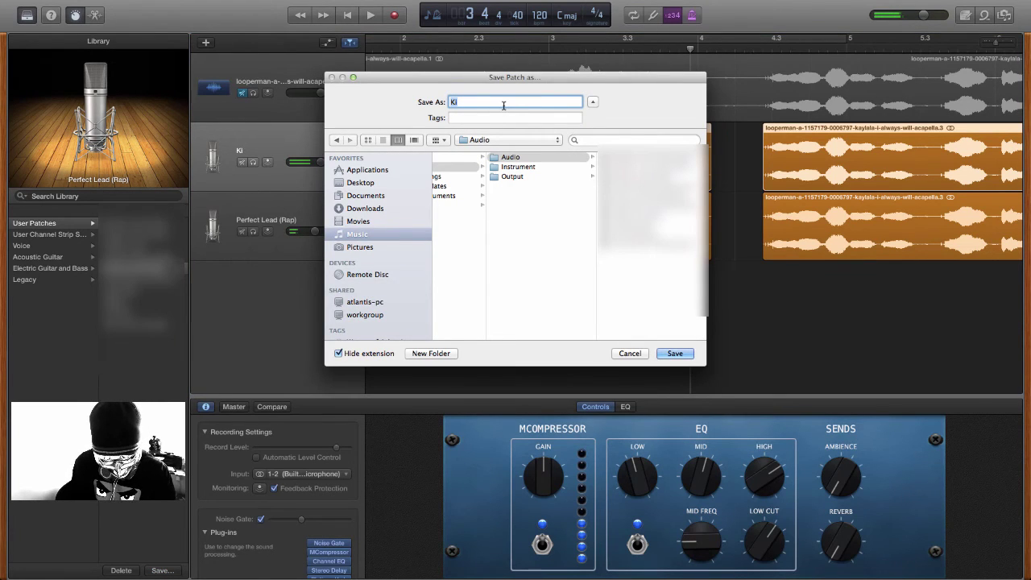
type("R&B")
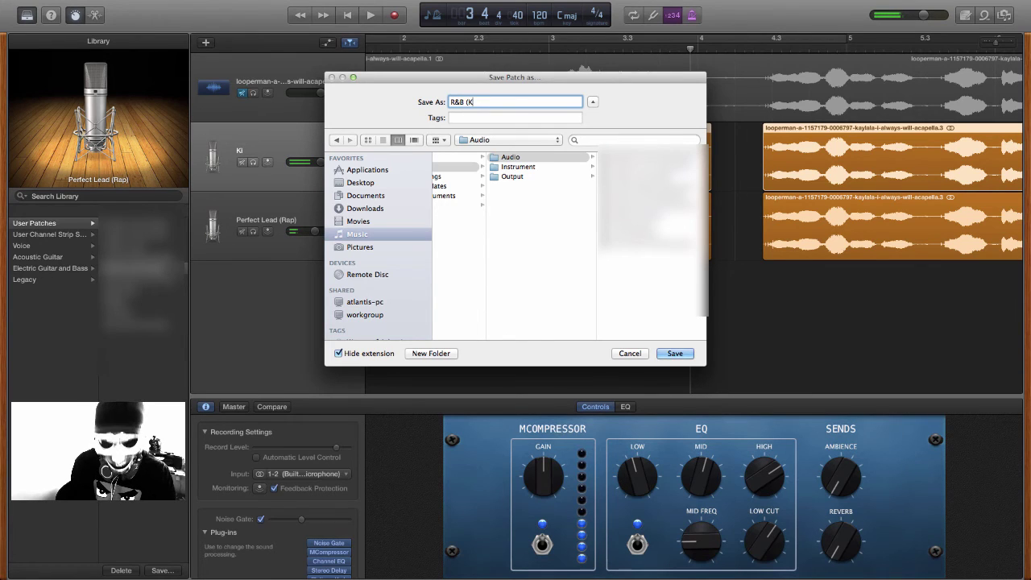
type(" (Lead")
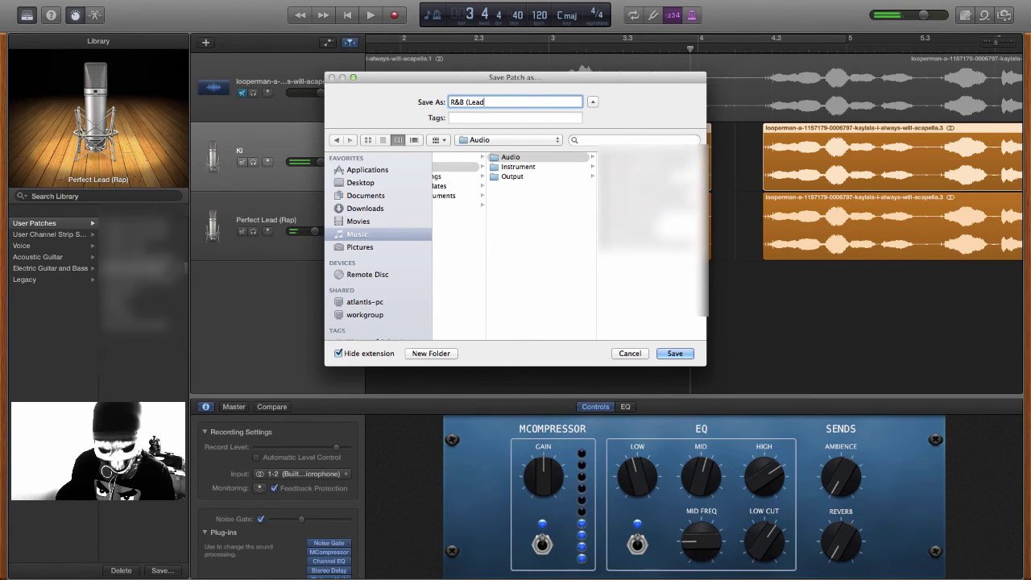
type(")")
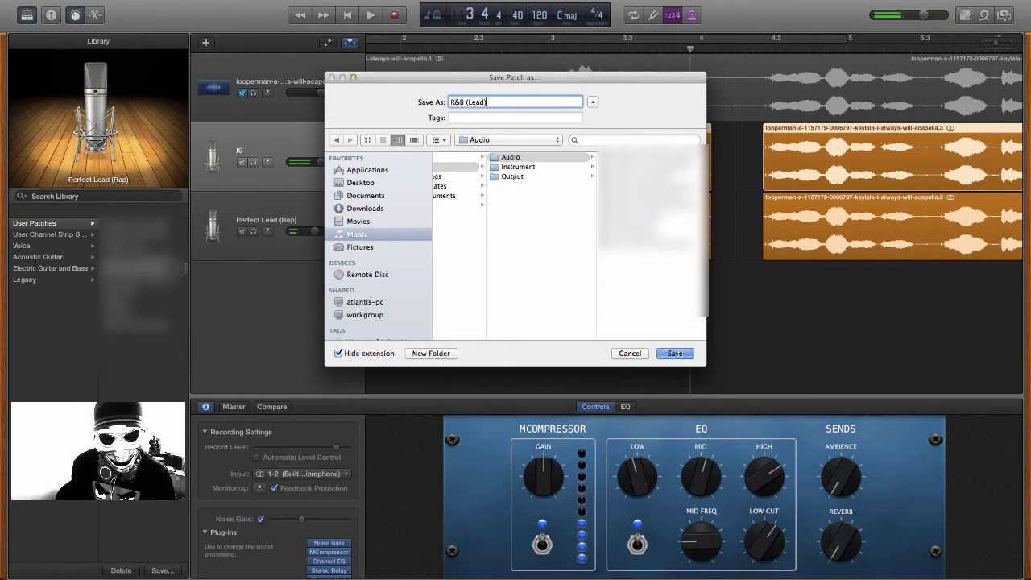
left_click(676, 355)
- Save the Perfect Lead (Rap) track's settings as a user patch named R&B (Lead2)
left_click(273, 206)
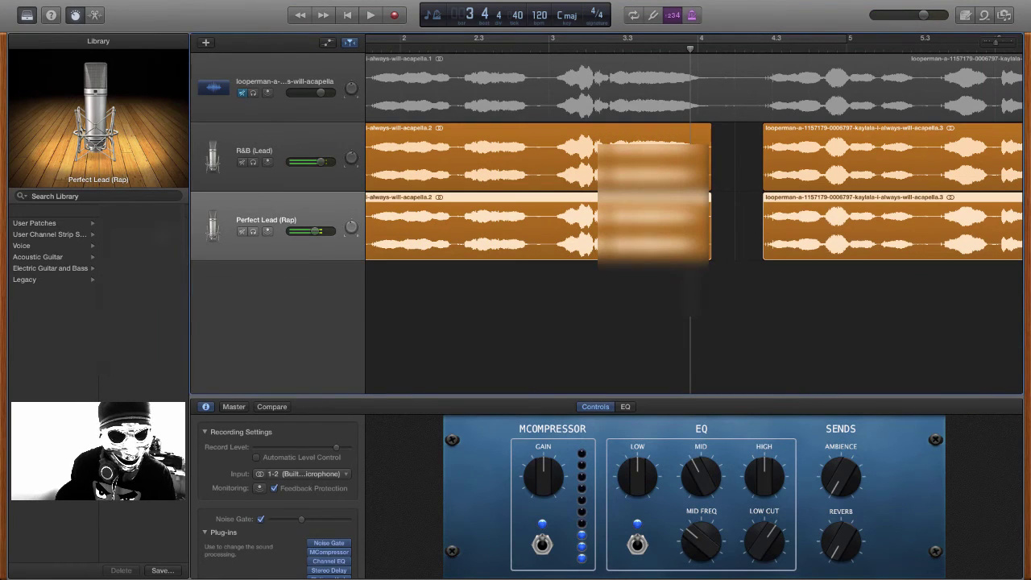
left_click(163, 570)
type("R")
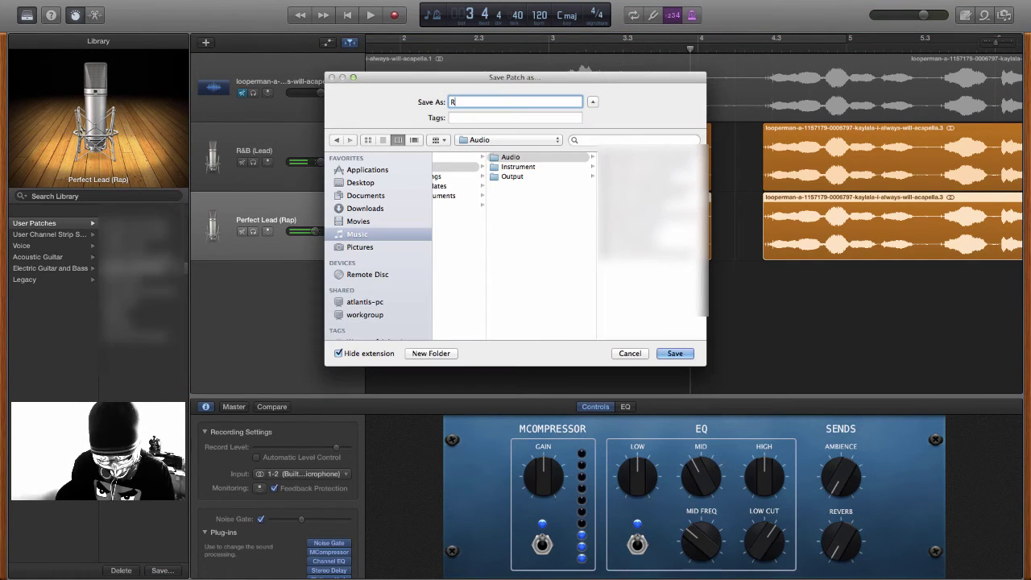
type("&B")
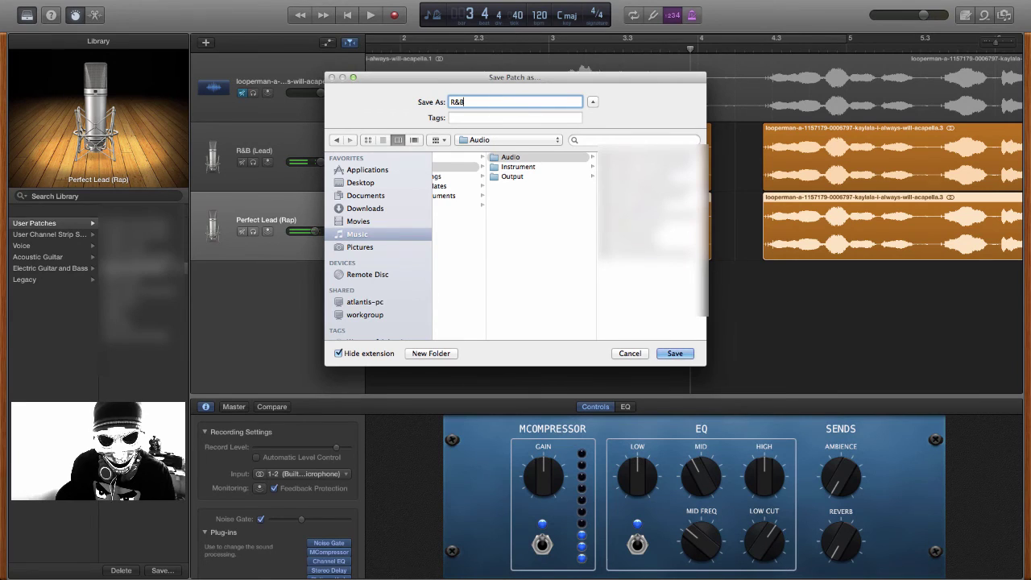
type(" (Backu")
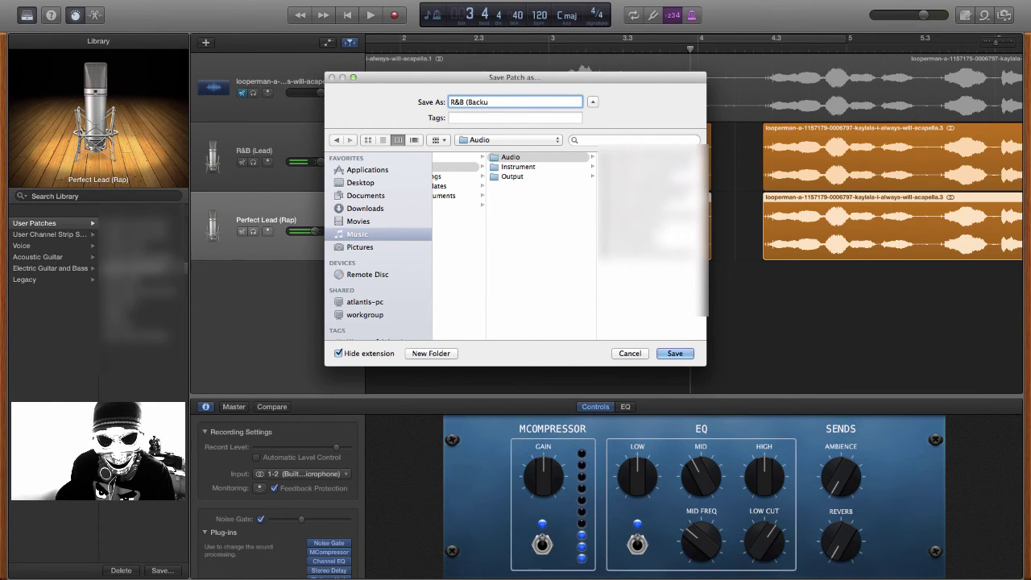
key("BackSpace")
key("BackSpace")
key("BackSpace")
key("BackSpace")
key("BackSpace")
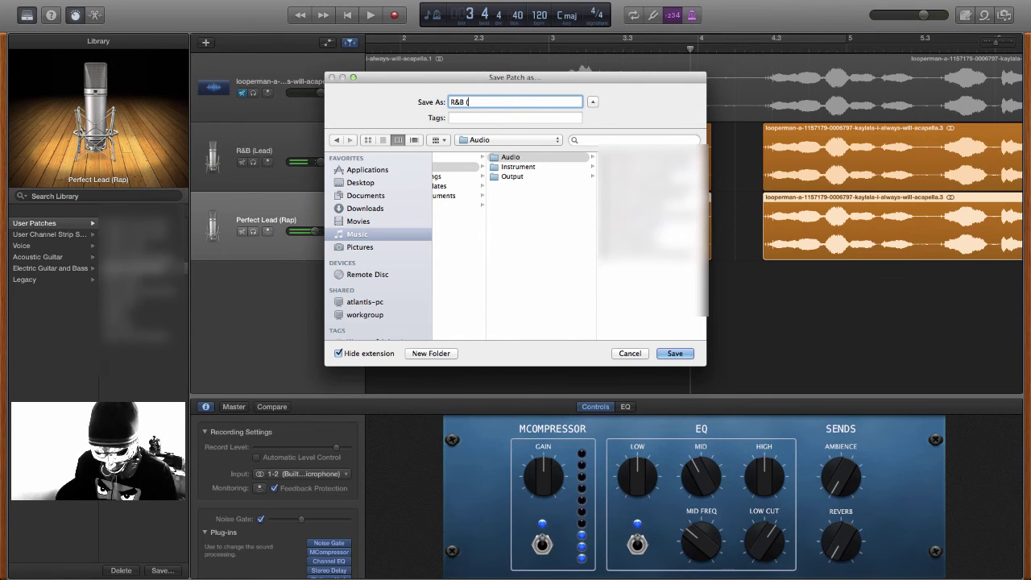
type("Le")
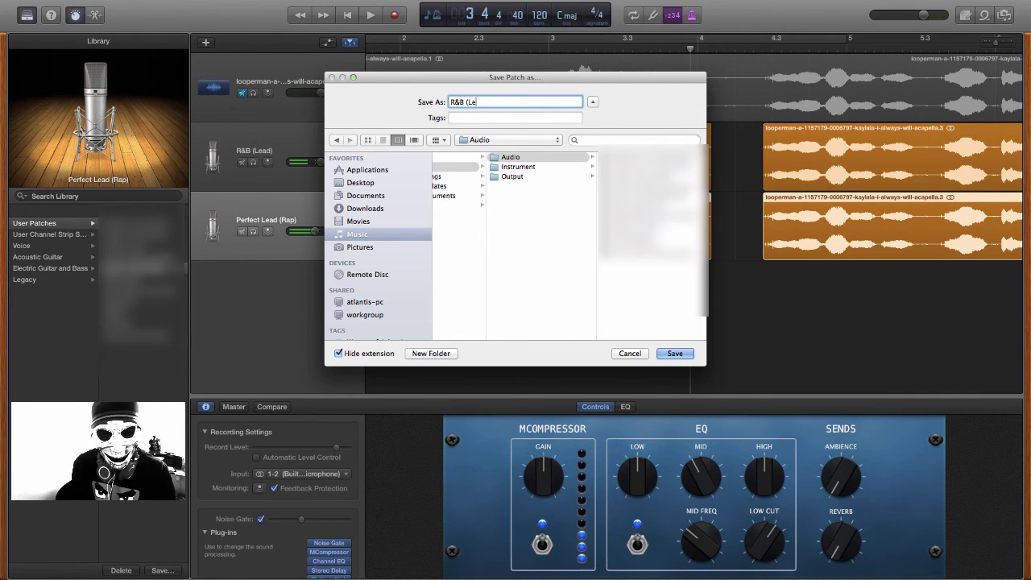
type("ad2)")
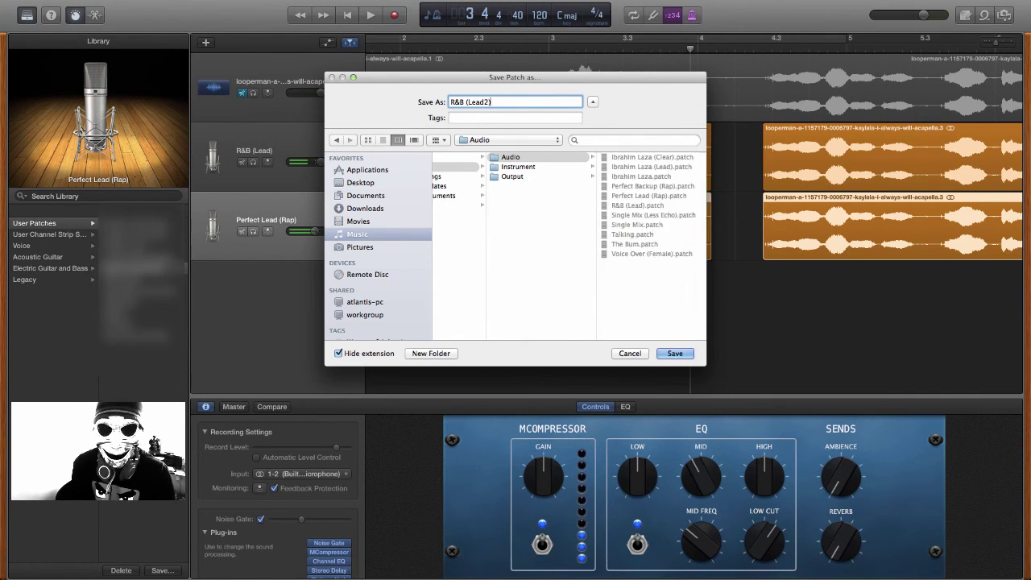
left_click(675, 354)
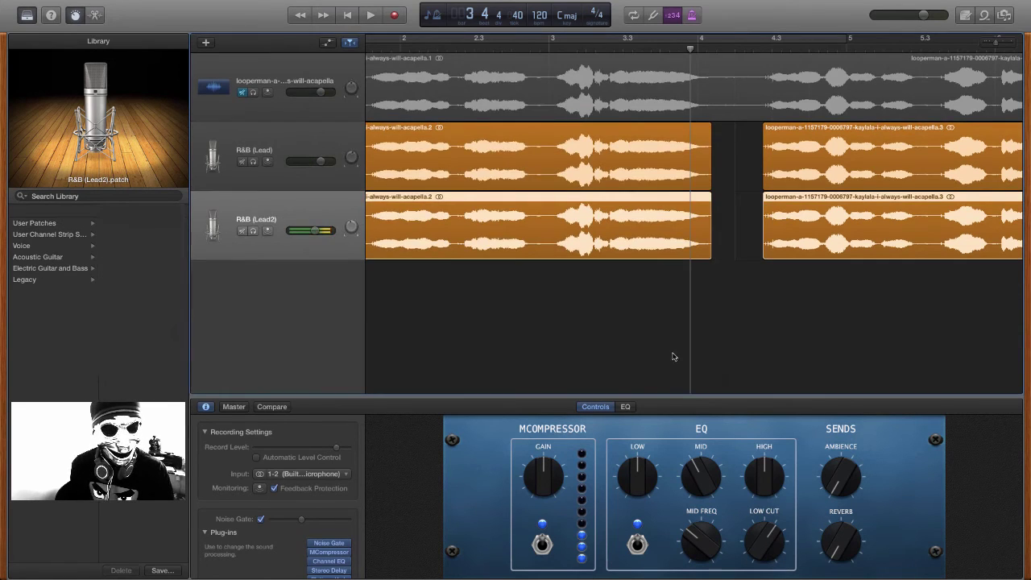
- Check the library's User Patches for the saved patches and switch to the Legacy category
left_click(55, 228)
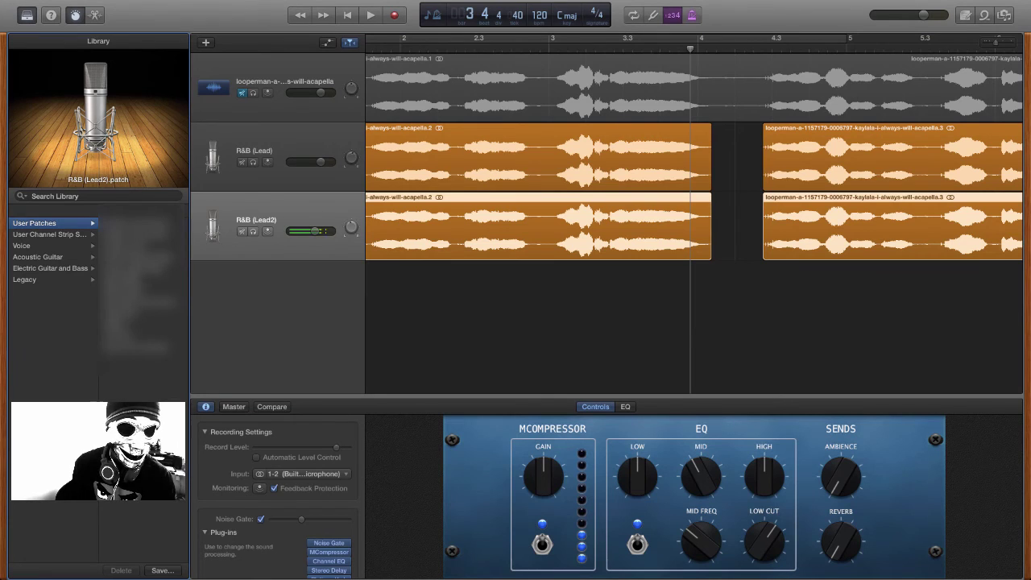
left_click(40, 280)
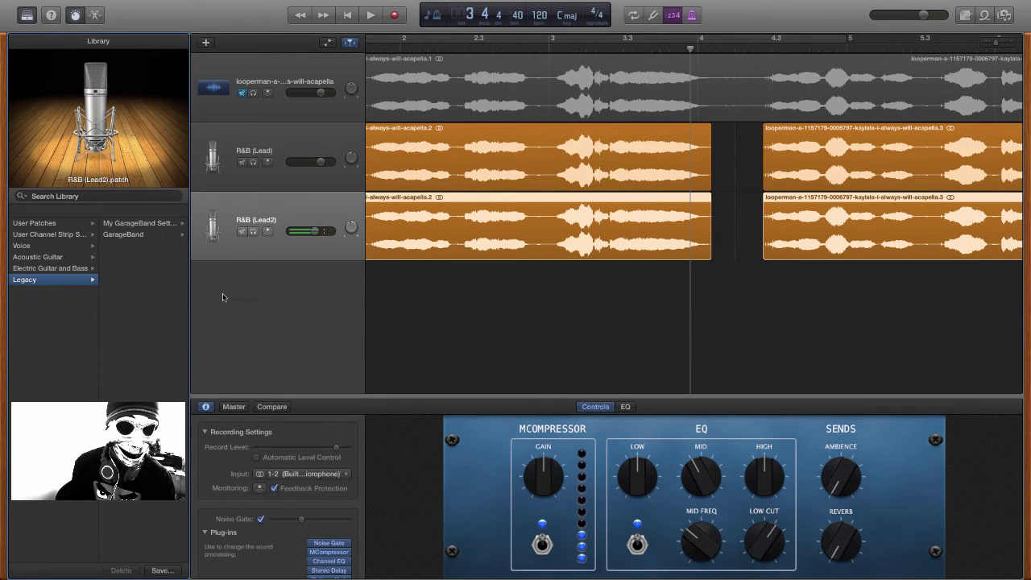
left_click(282, 304)
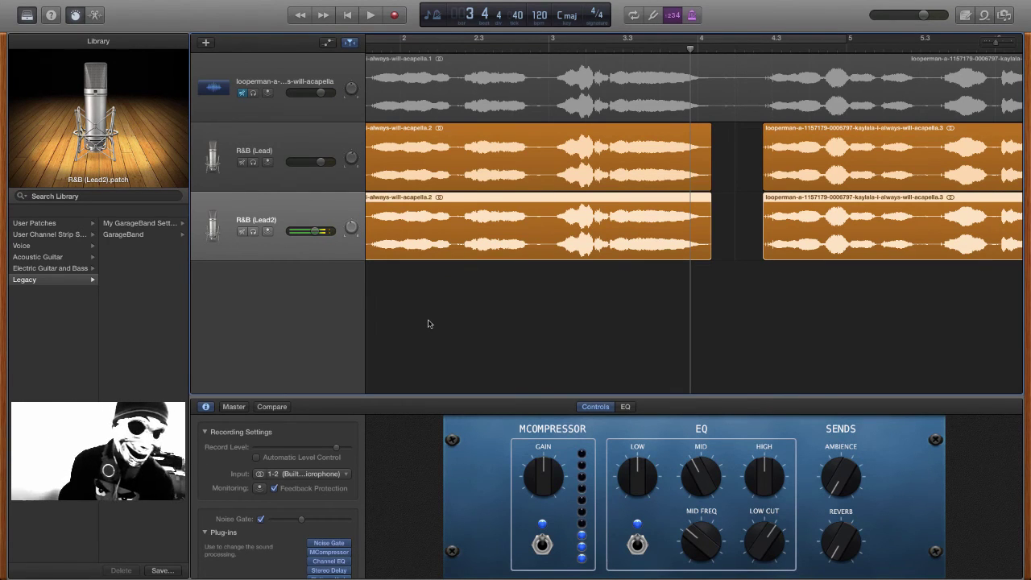
left_click(57, 224)
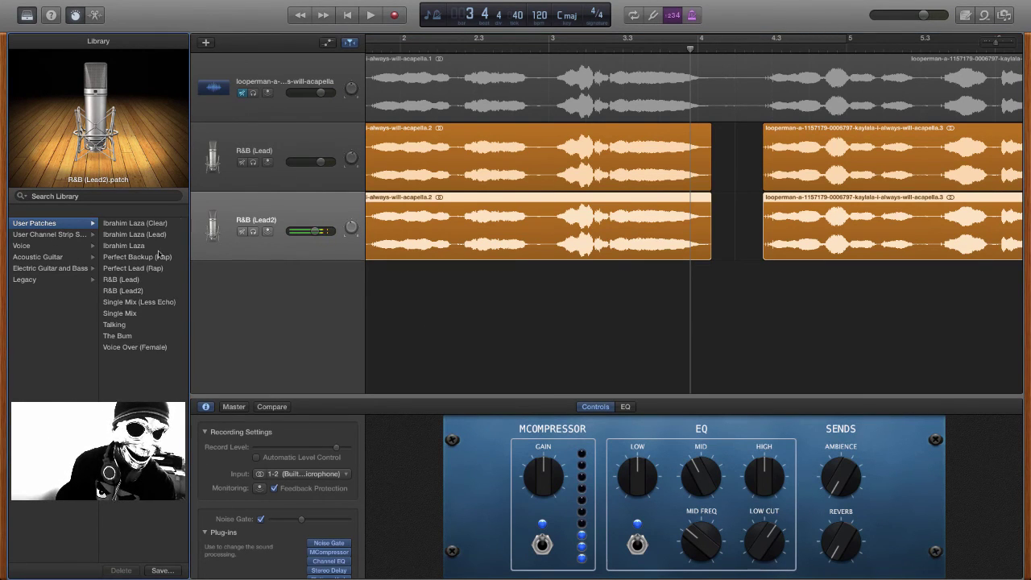
left_click(21, 280)
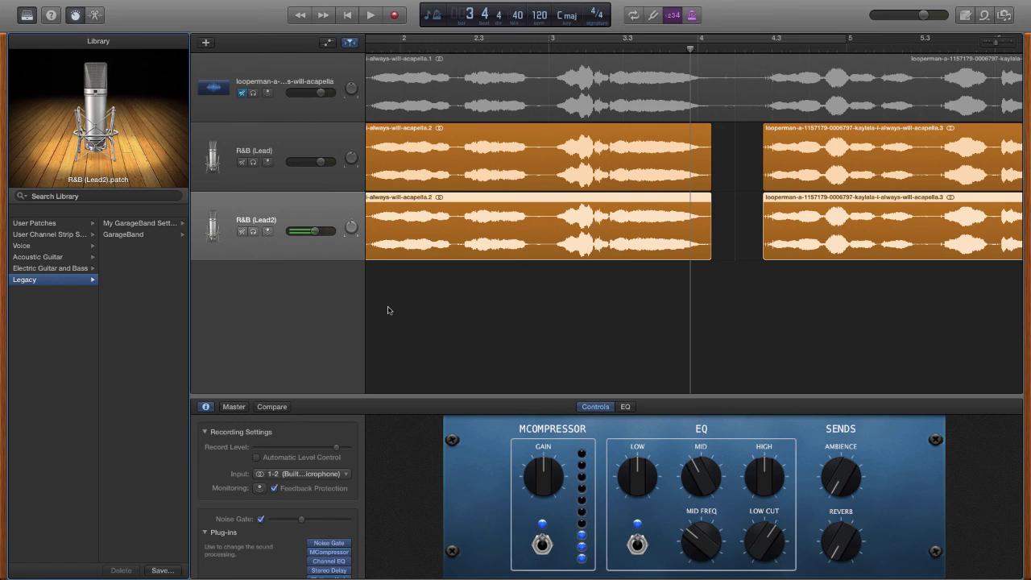
mouse_move(1013, 6)
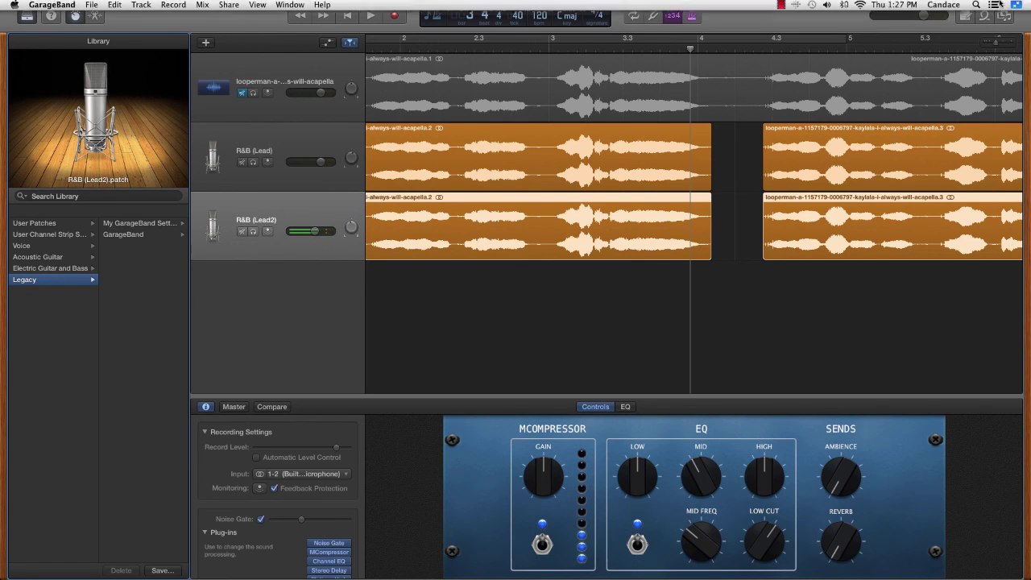